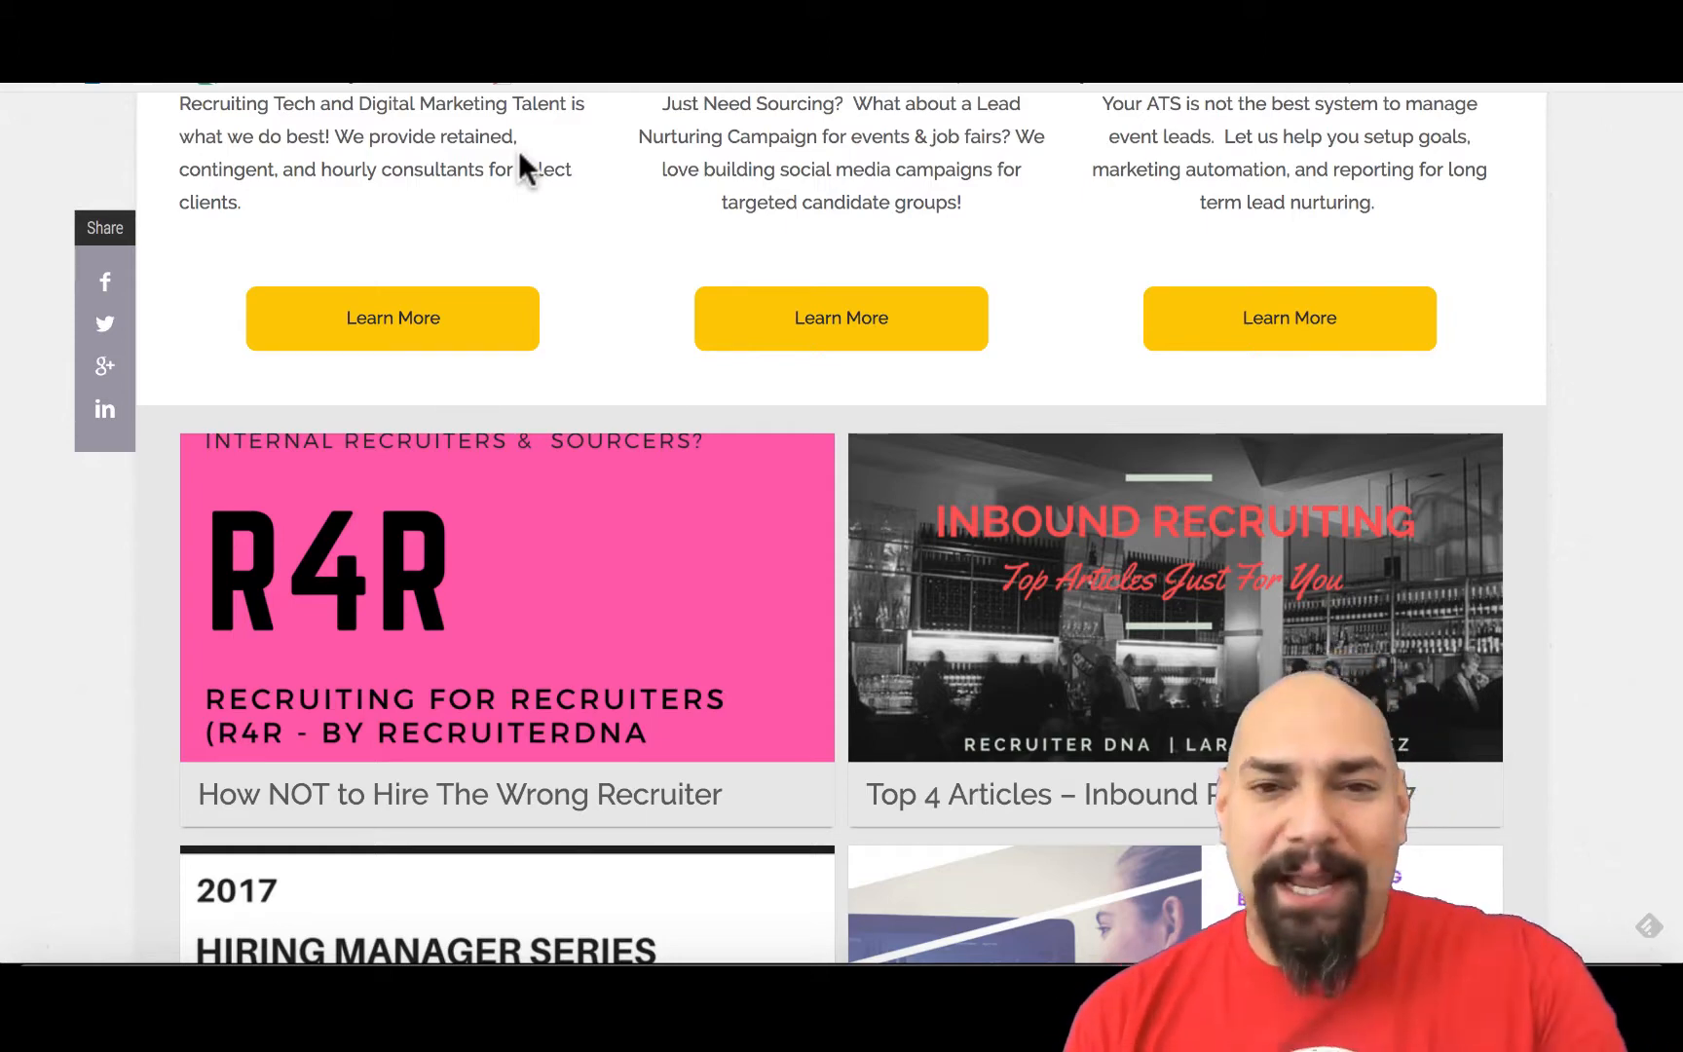
Step: Switch from the website to Gmail and open the Full-Time Recruiter application received at 11:17 am in the inbox
scroll(518, 150, "down", 2)
scroll(640, 249, "up", 4)
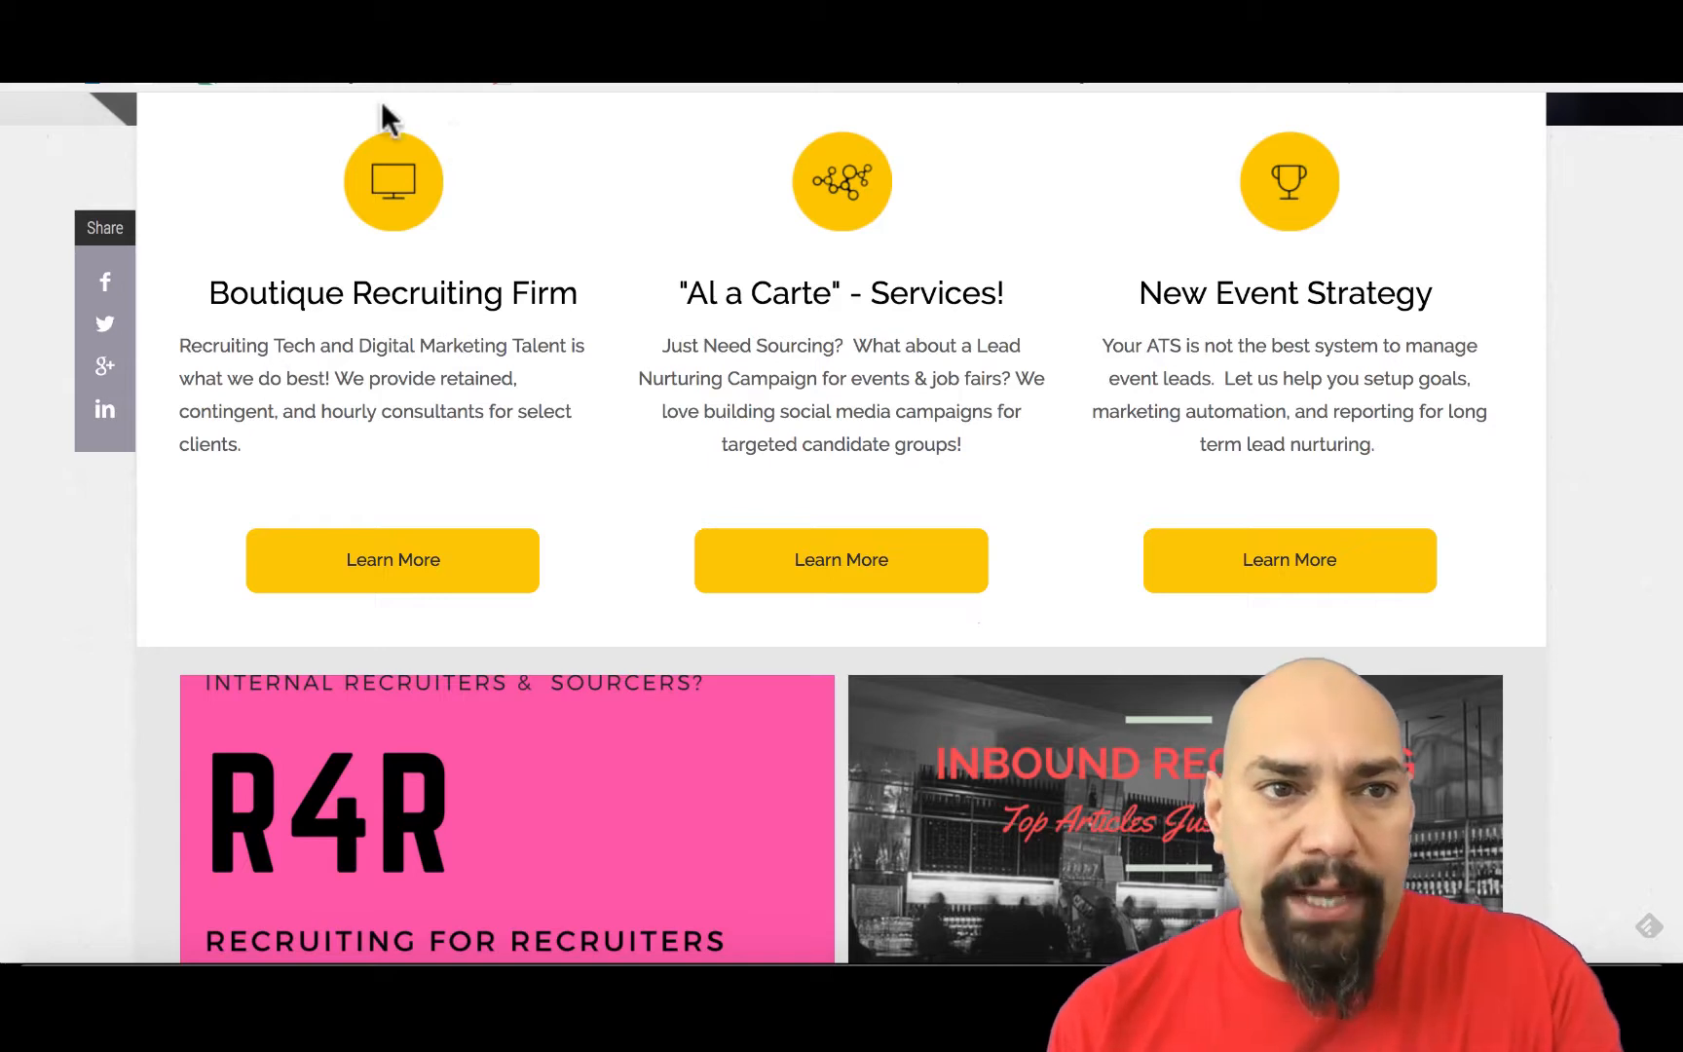
left_click(356, 21)
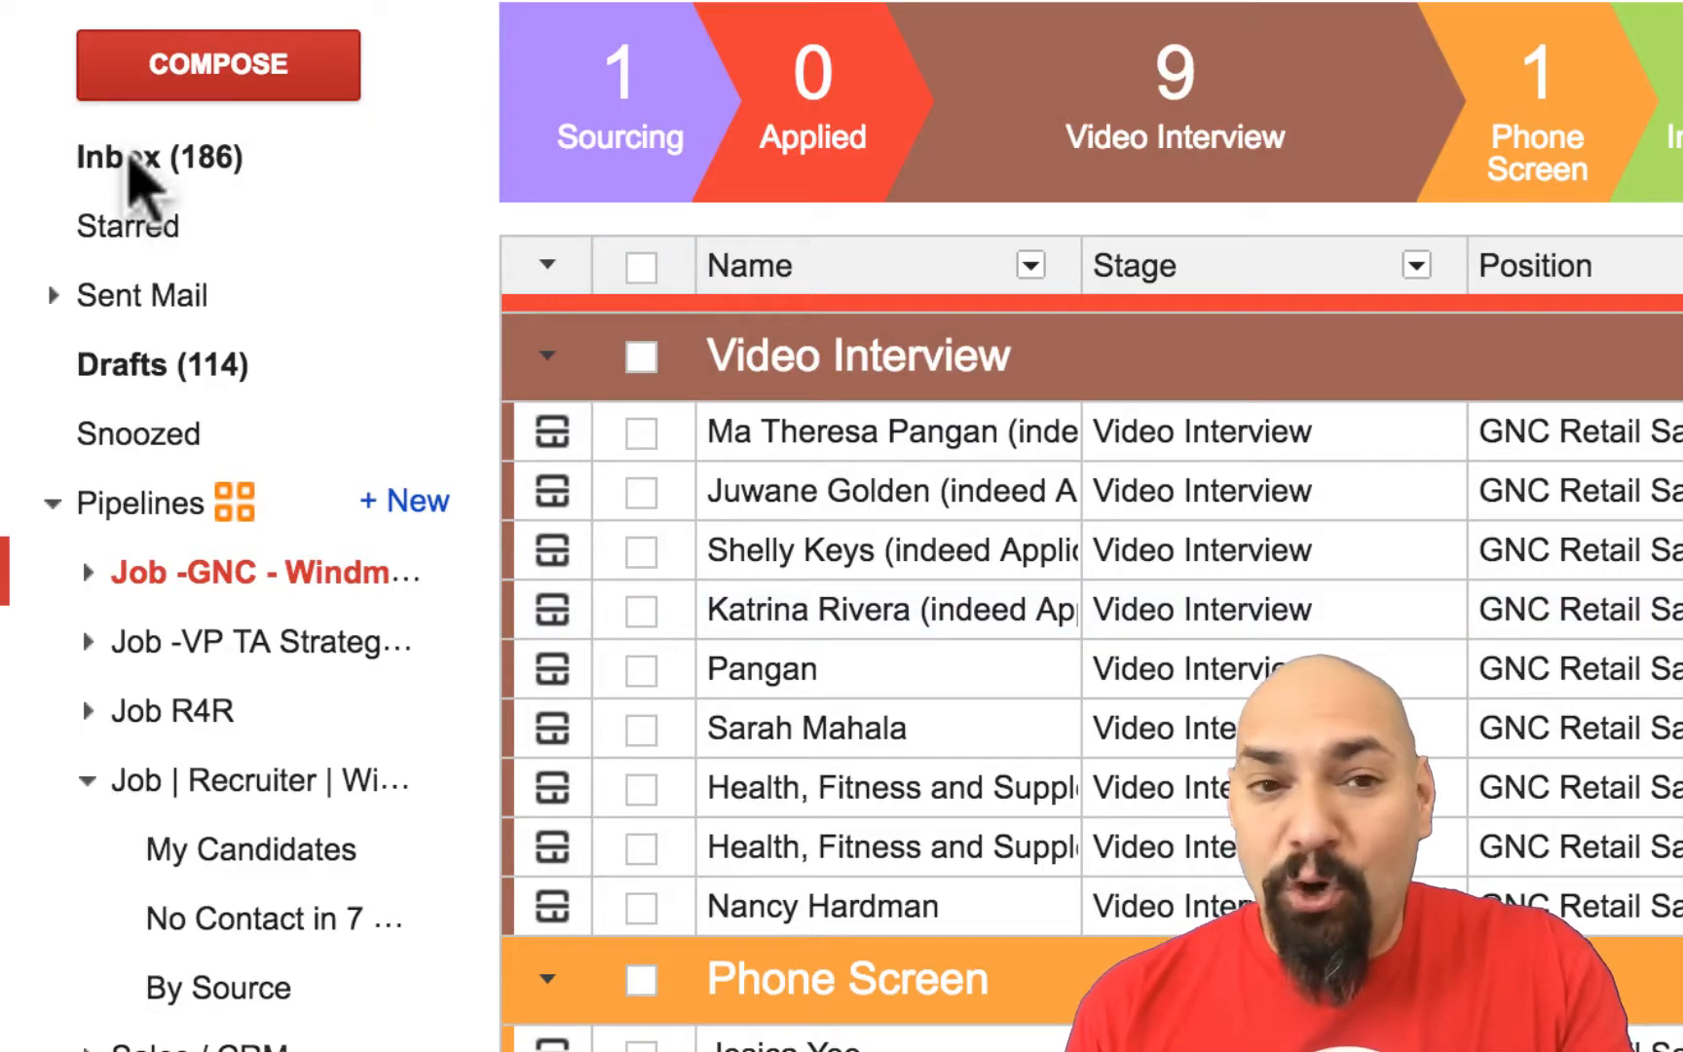
left_click(130, 161)
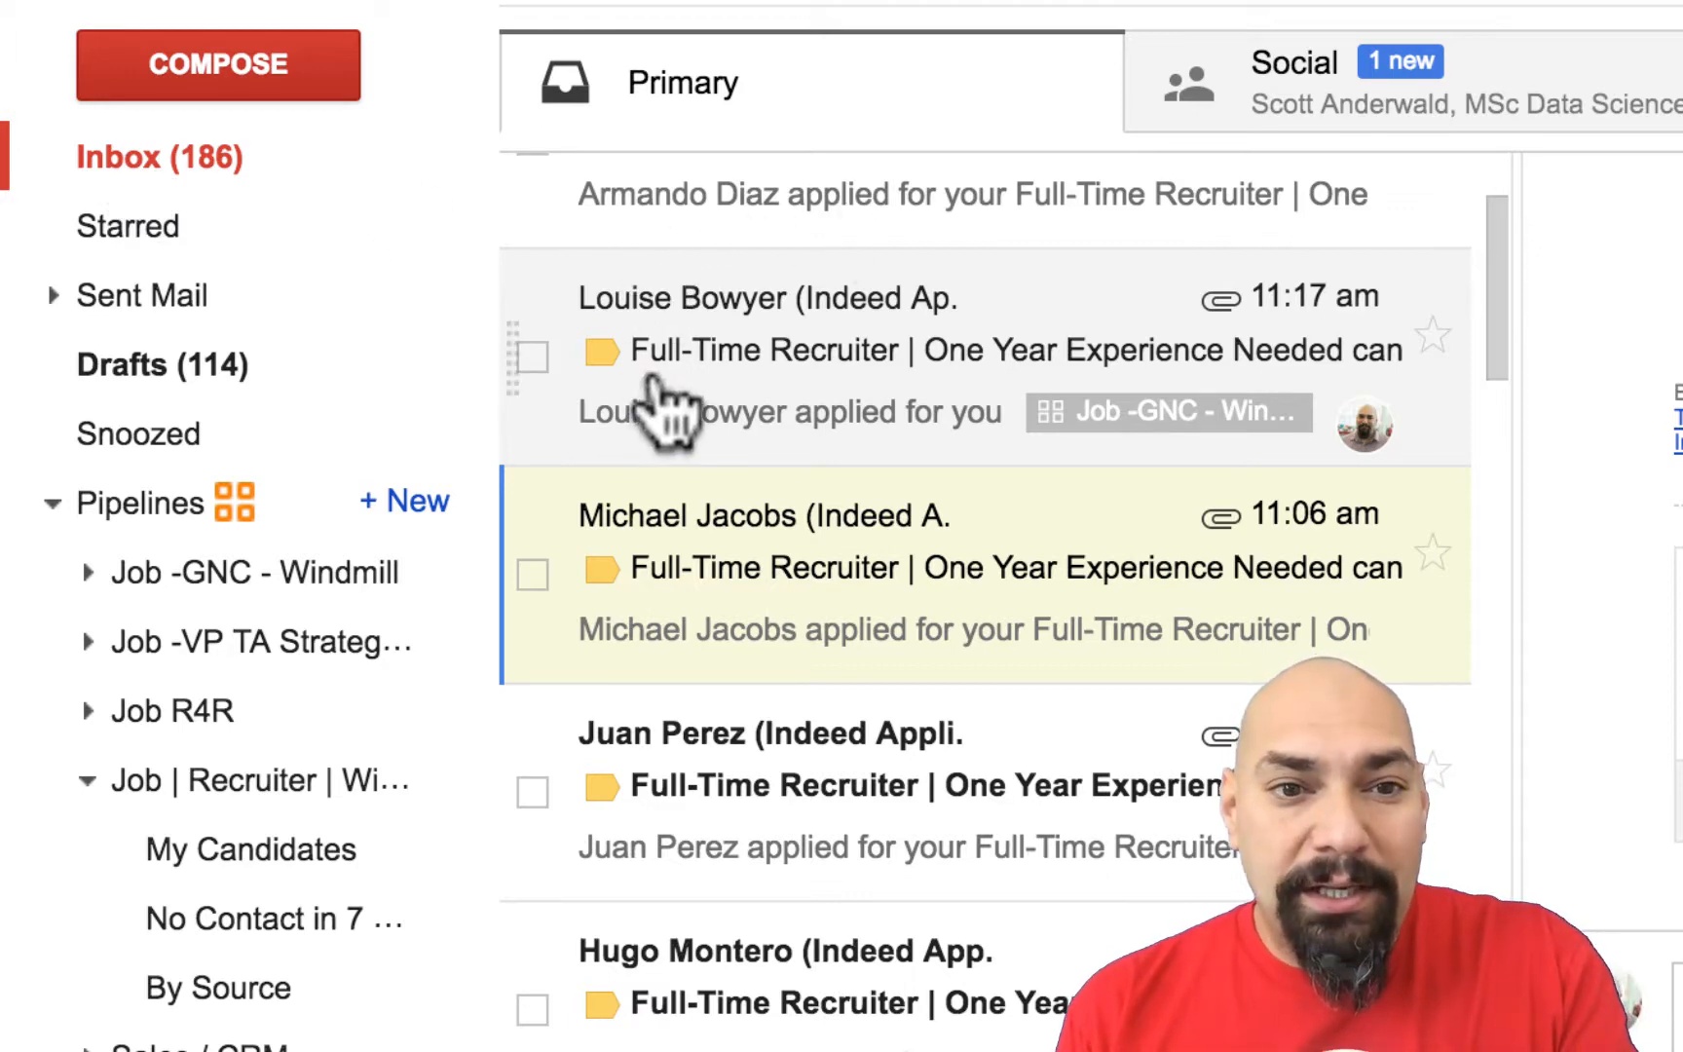
left_click(658, 385)
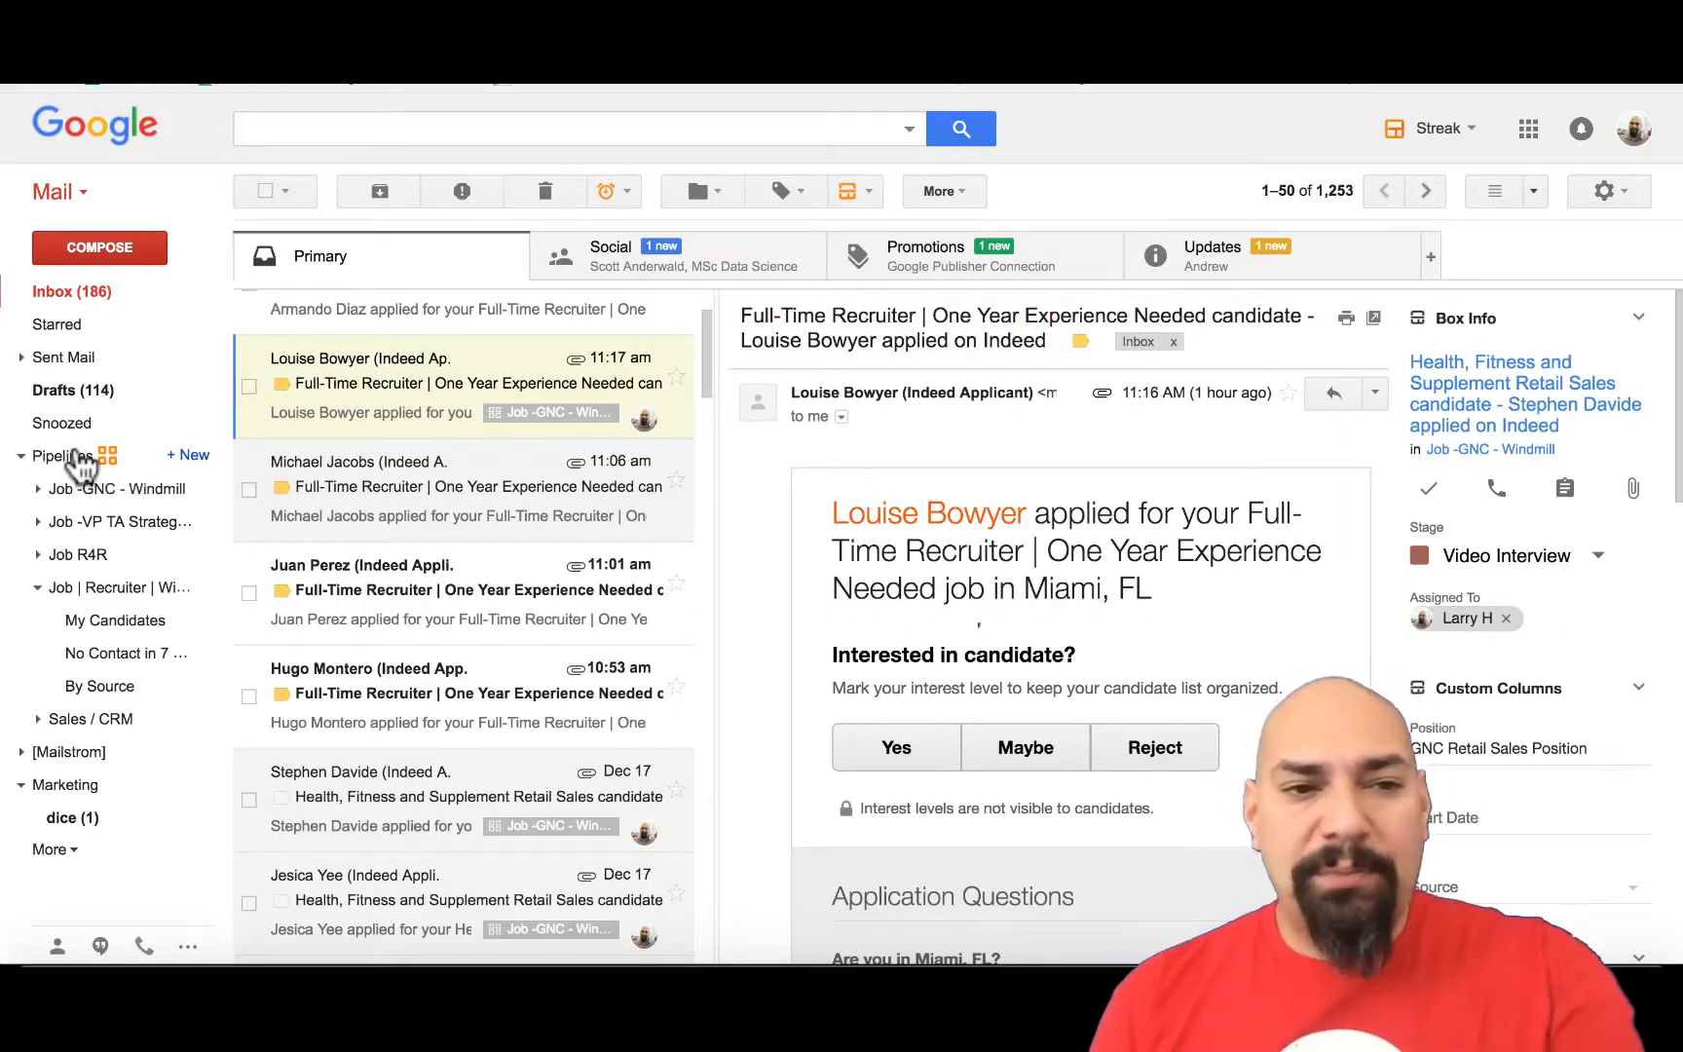
Step: Create a new pipeline from the Hiring template and share it with the entire team
left_click(199, 456)
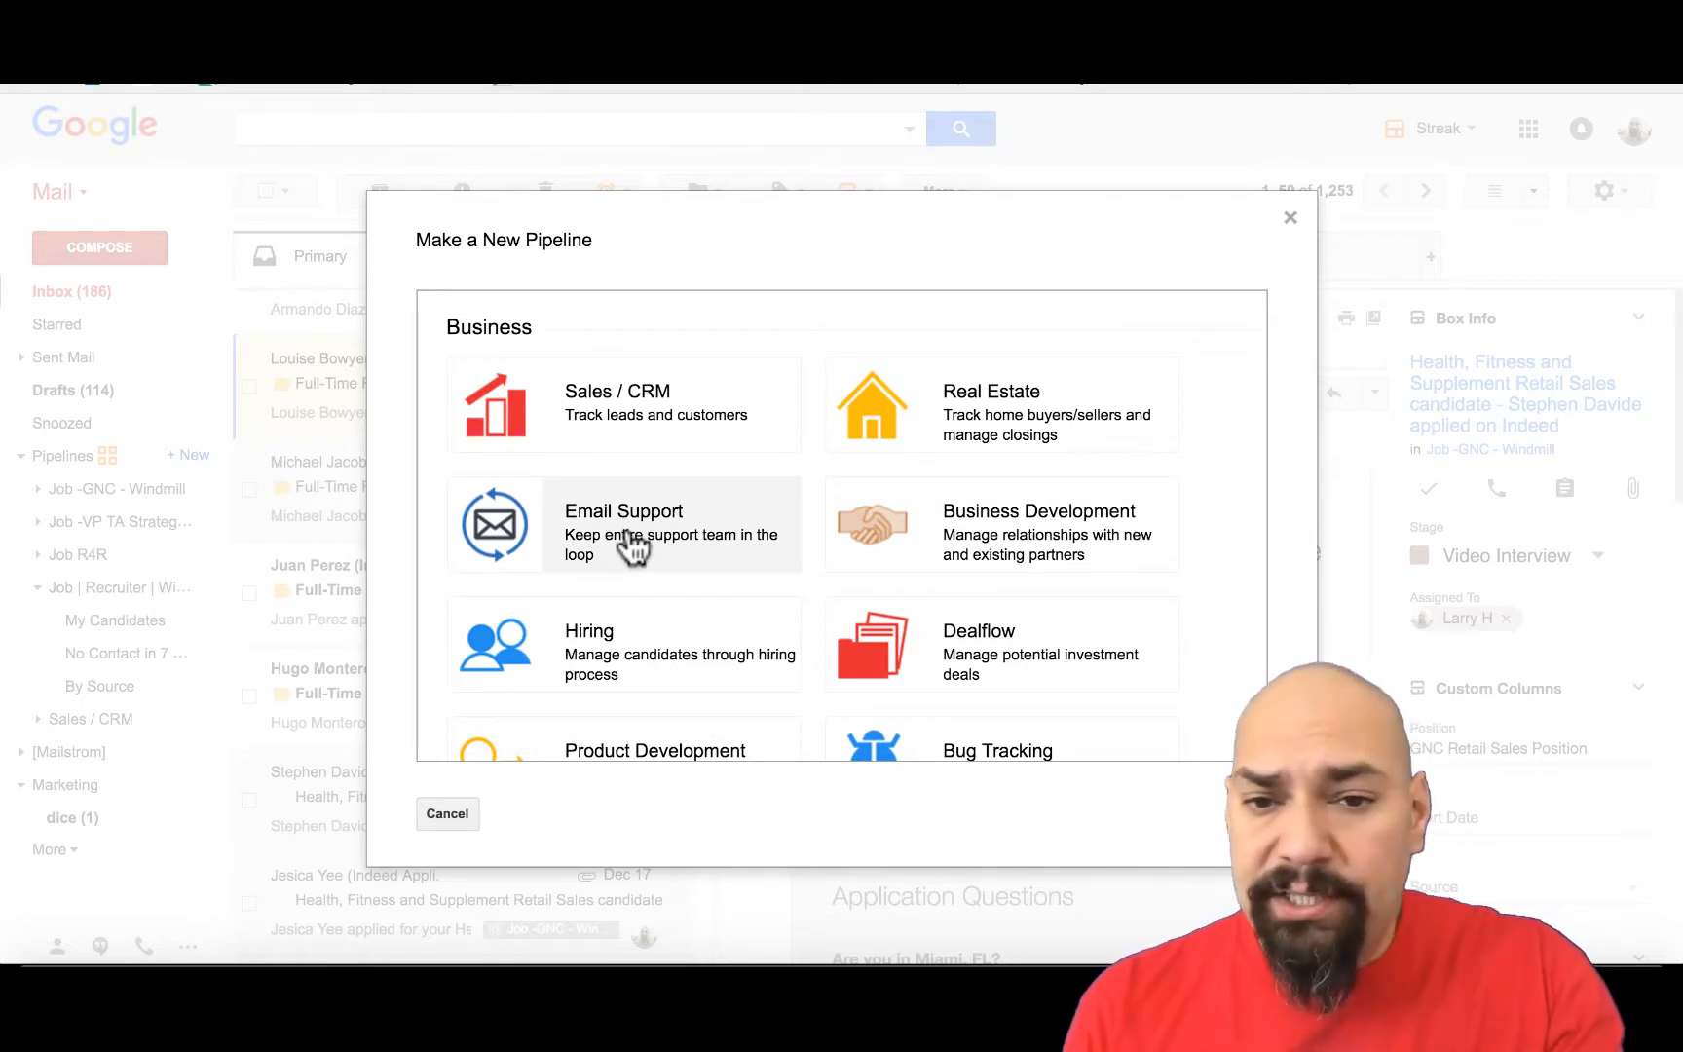
scroll(665, 321, "down", 3)
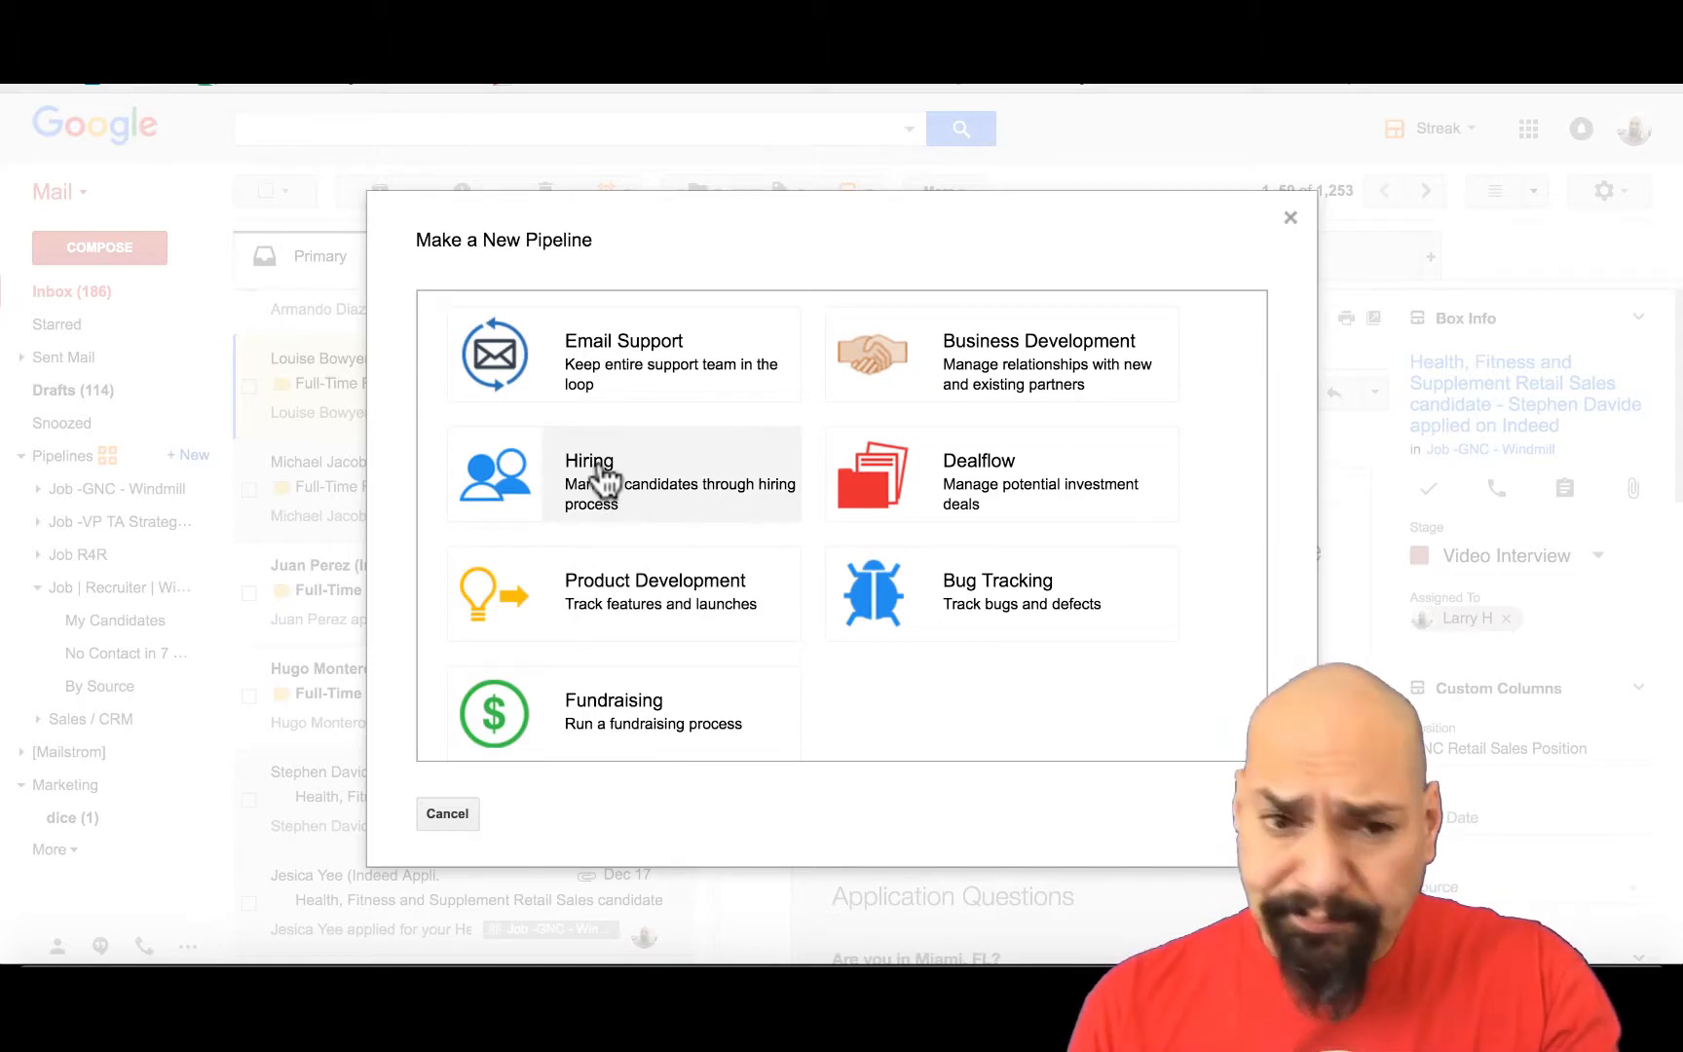
scroll(601, 478, "up", 3)
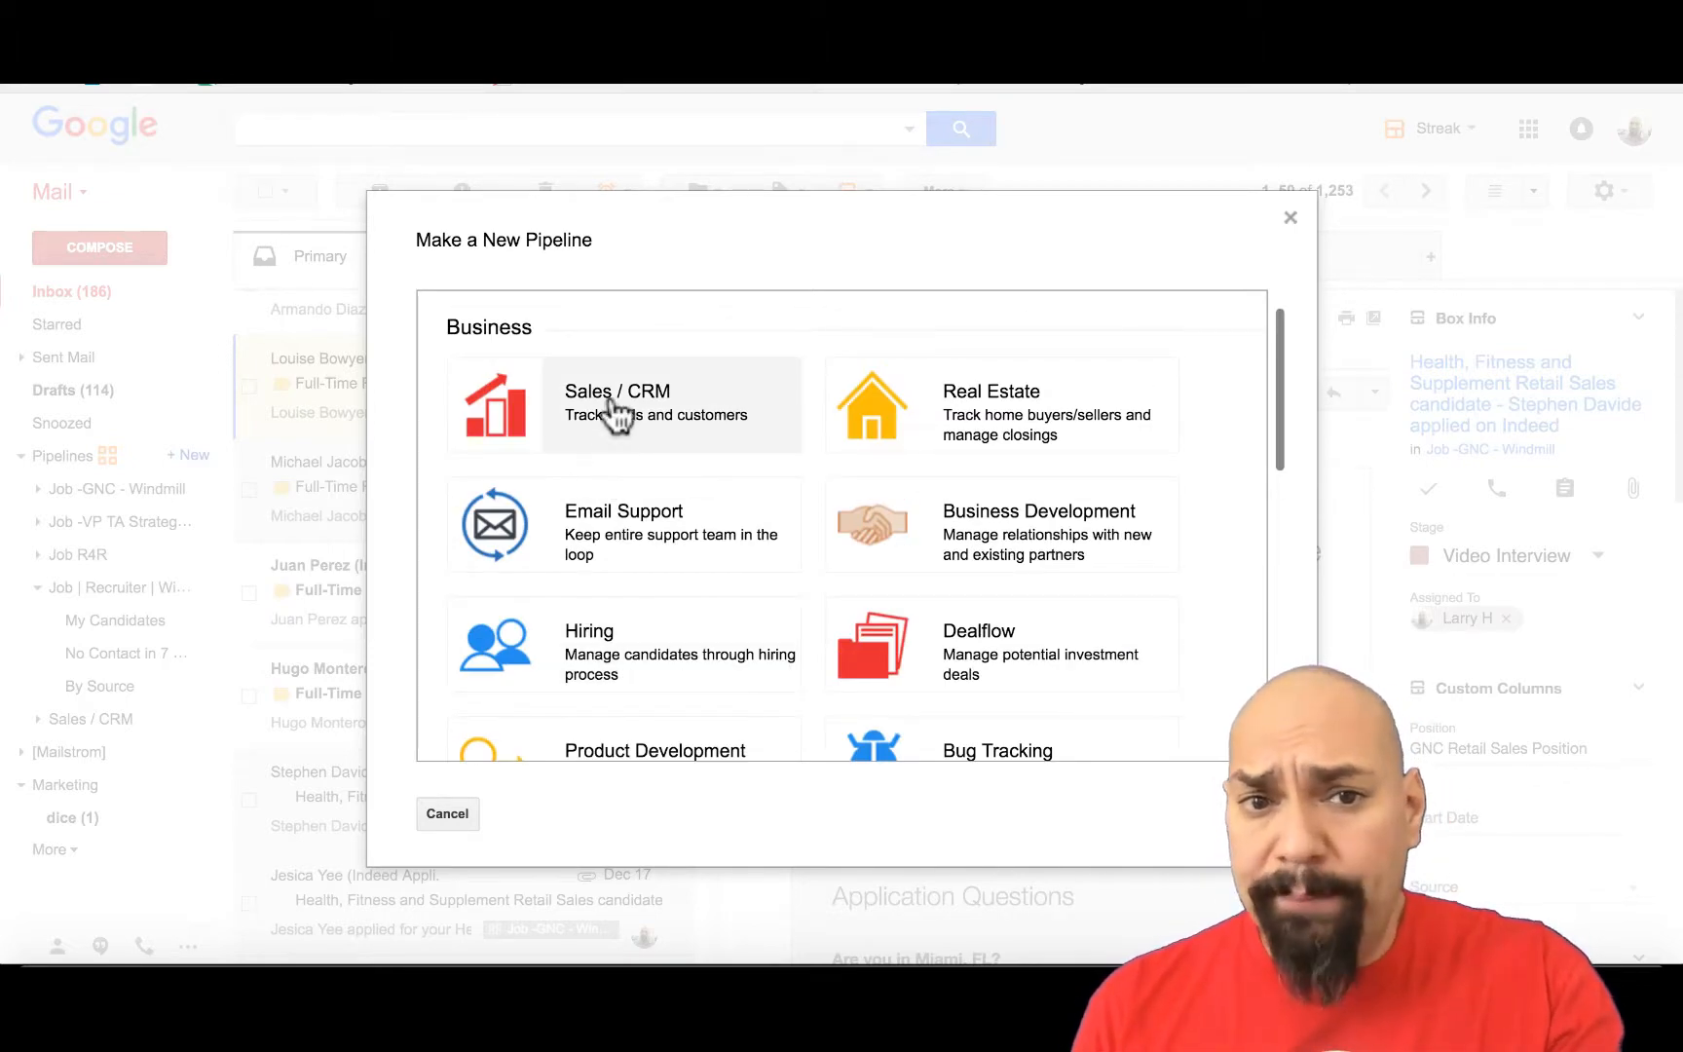
scroll(612, 419, "down", 5)
left_click(616, 414)
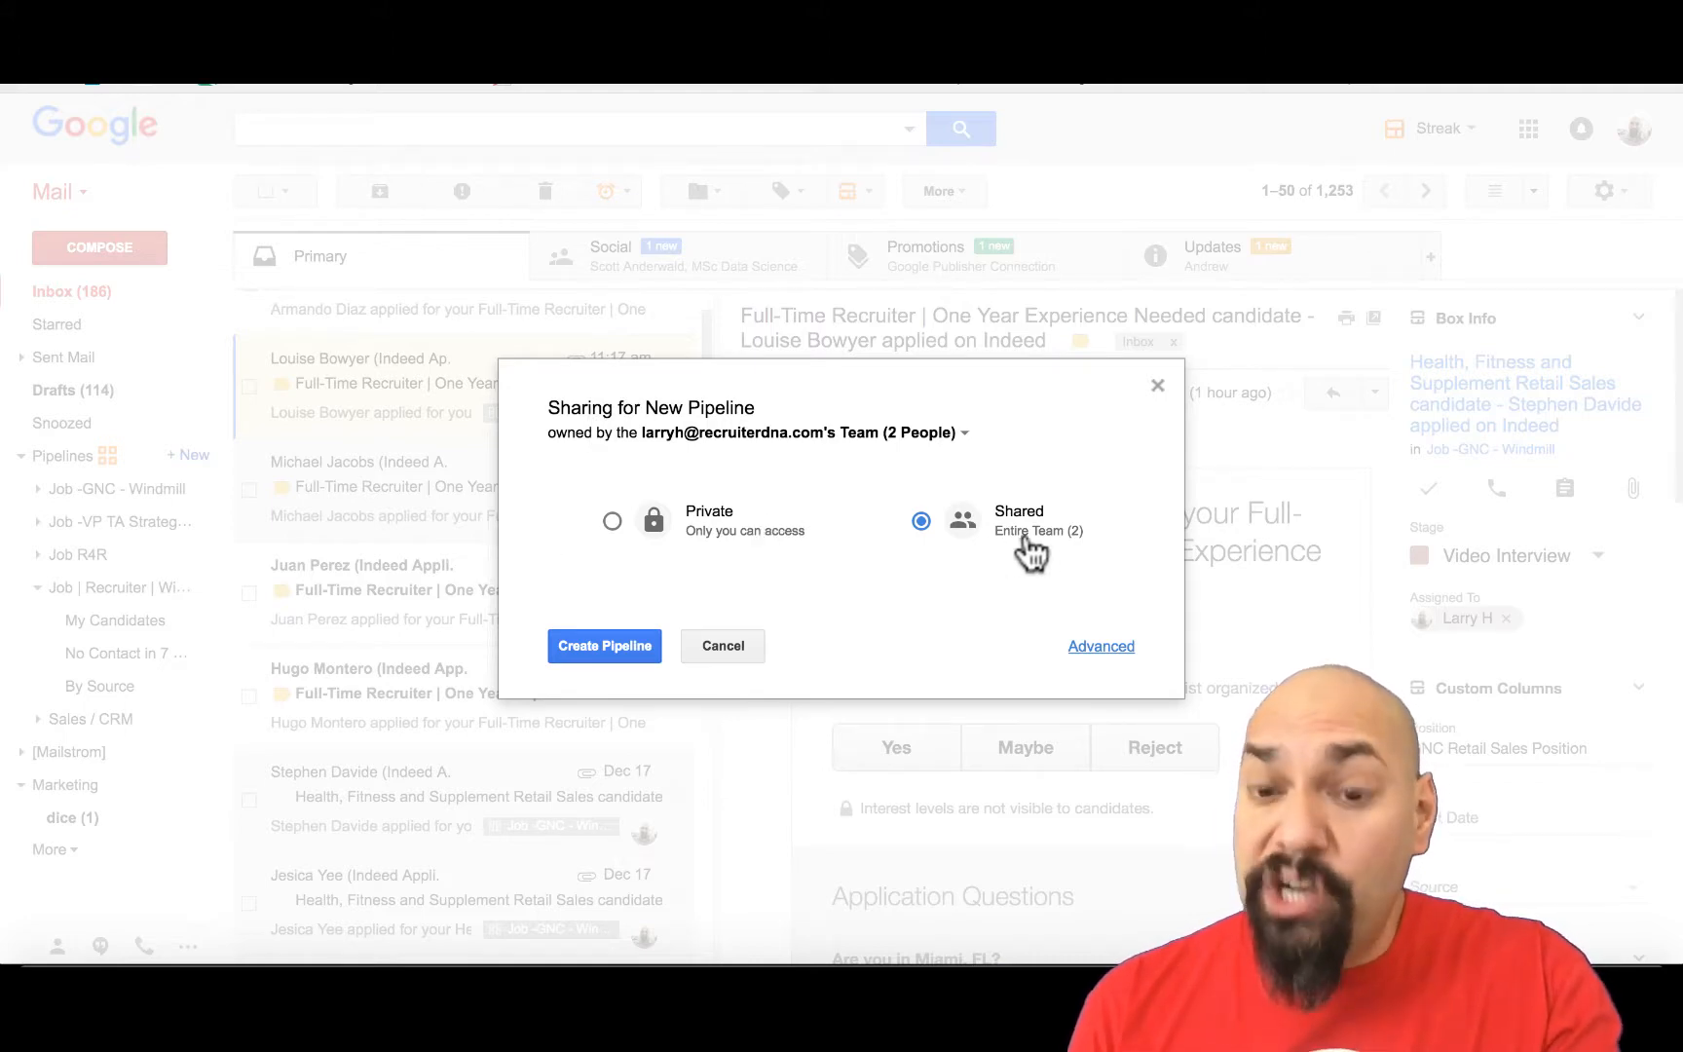
left_click(605, 644)
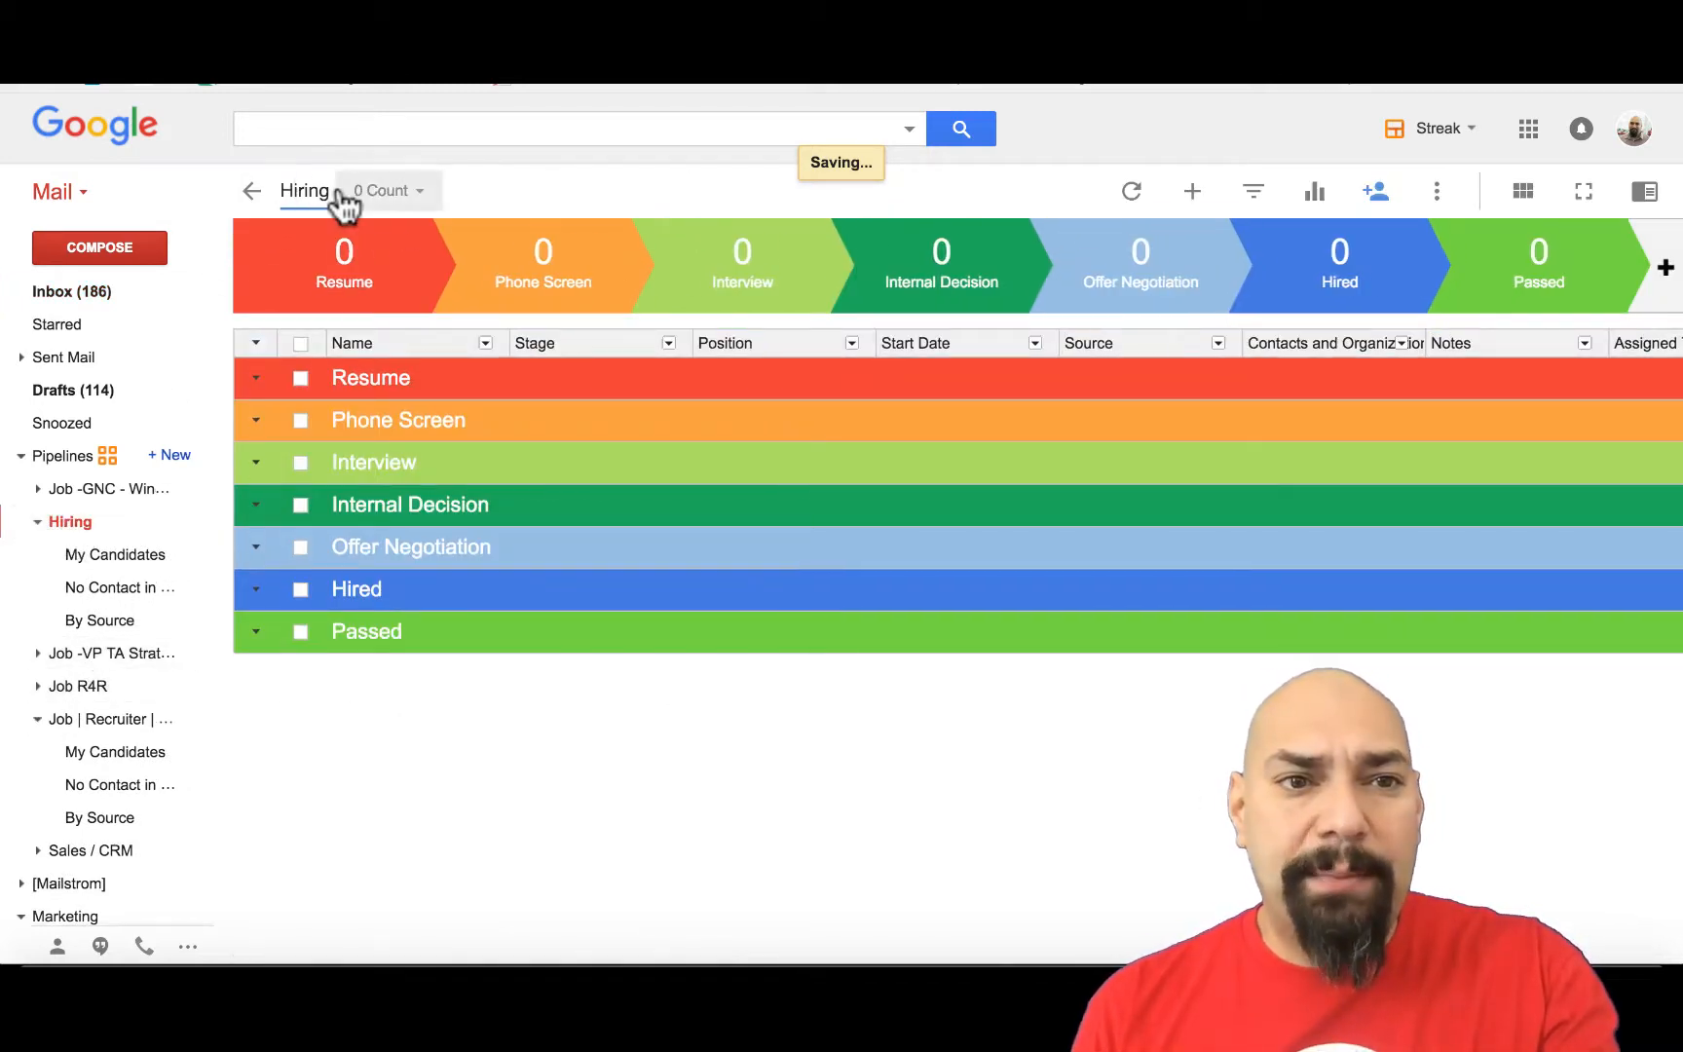
Step: Rename the new Hiring pipeline as RecruiterDNA Test
left_click_drag(331, 190, 274, 195)
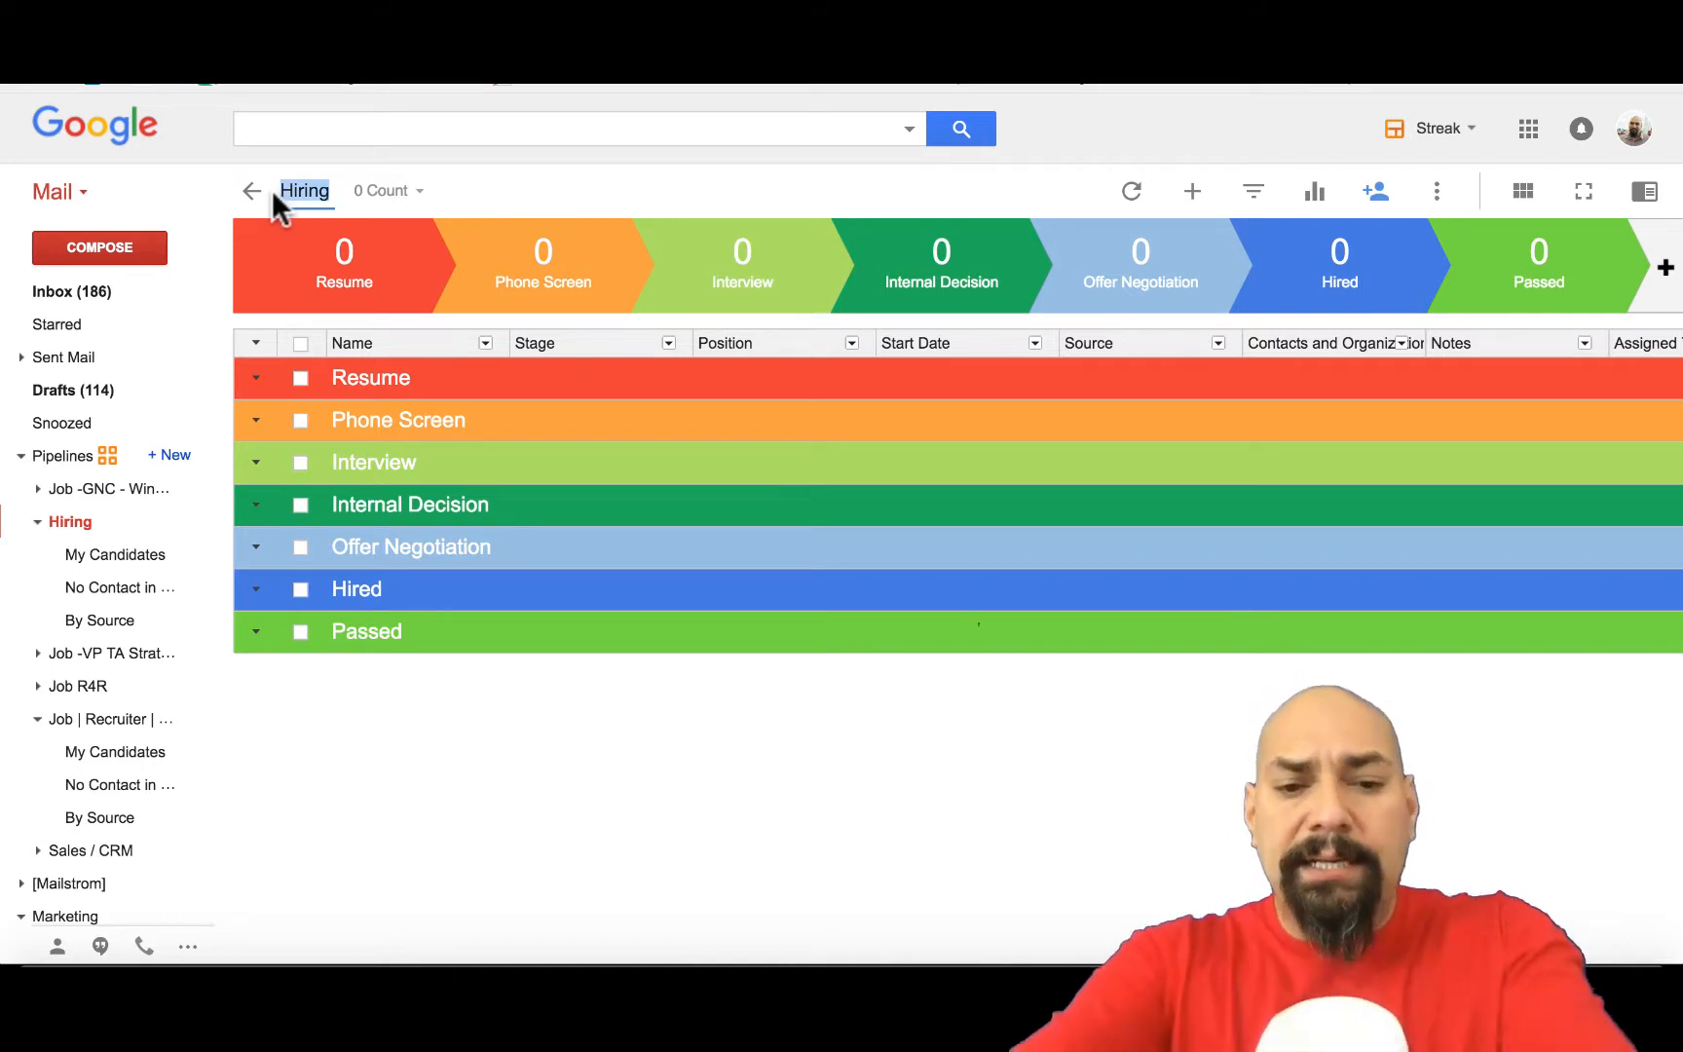
type("Recru")
key("Return")
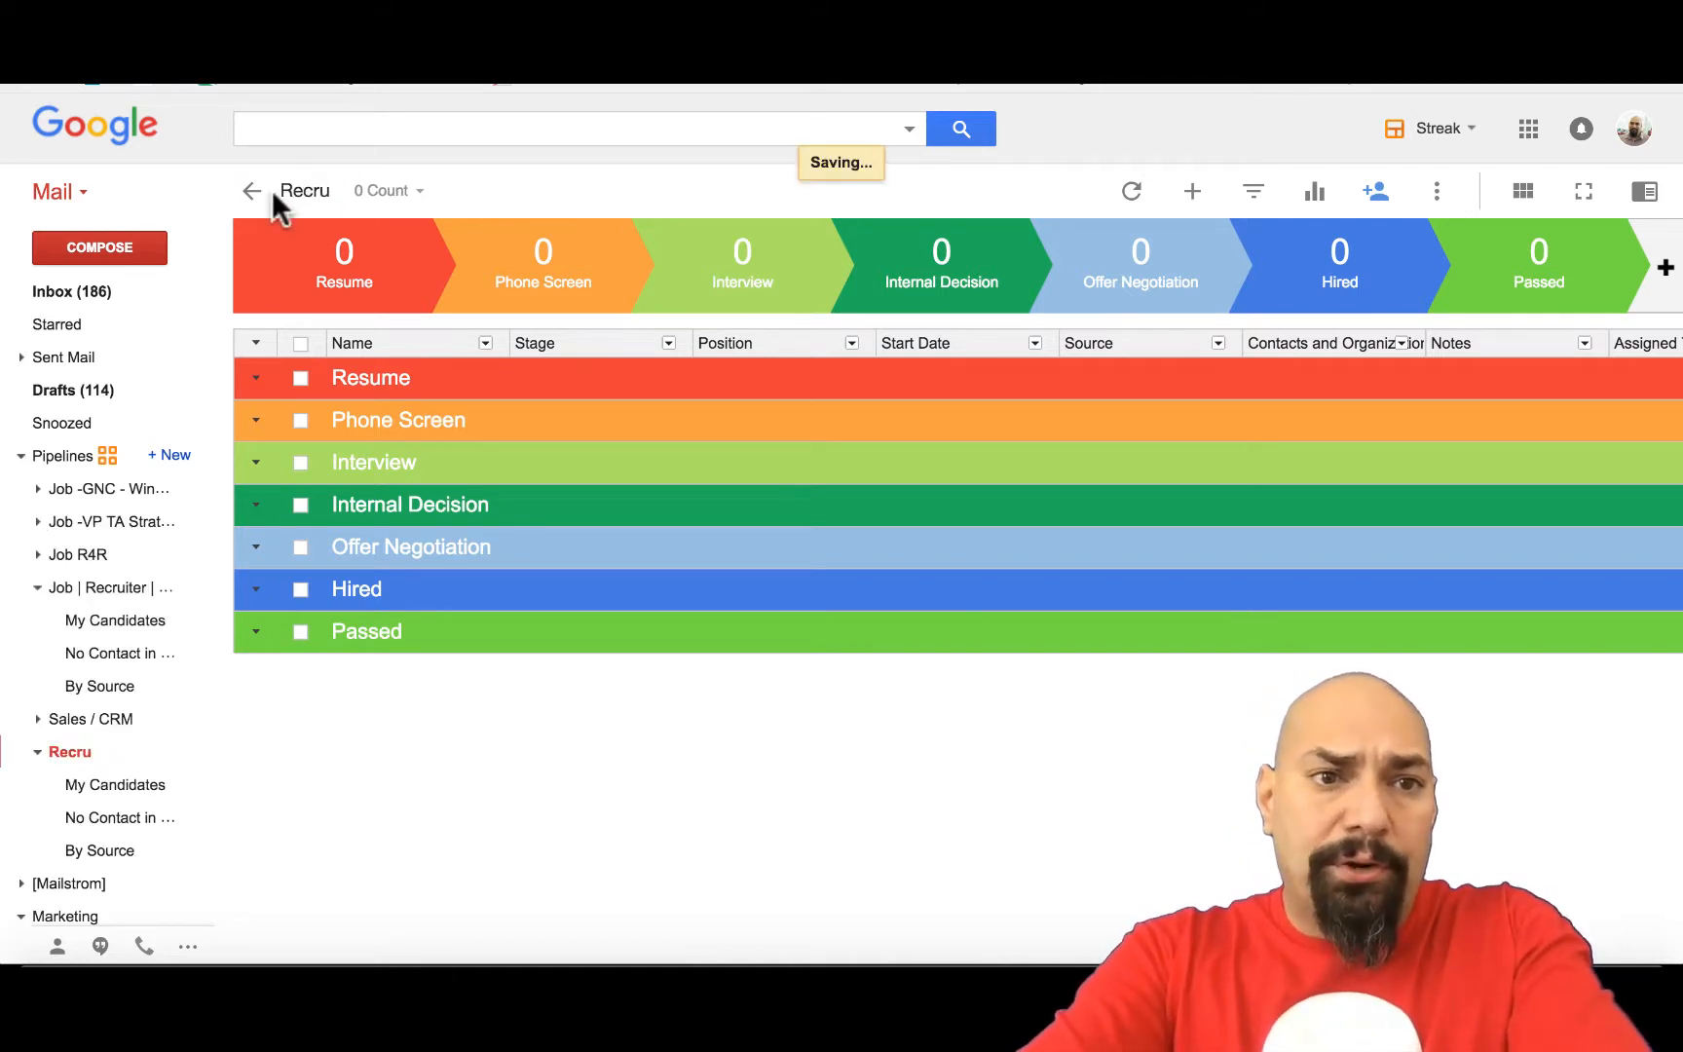
left_click(331, 189)
type("i")
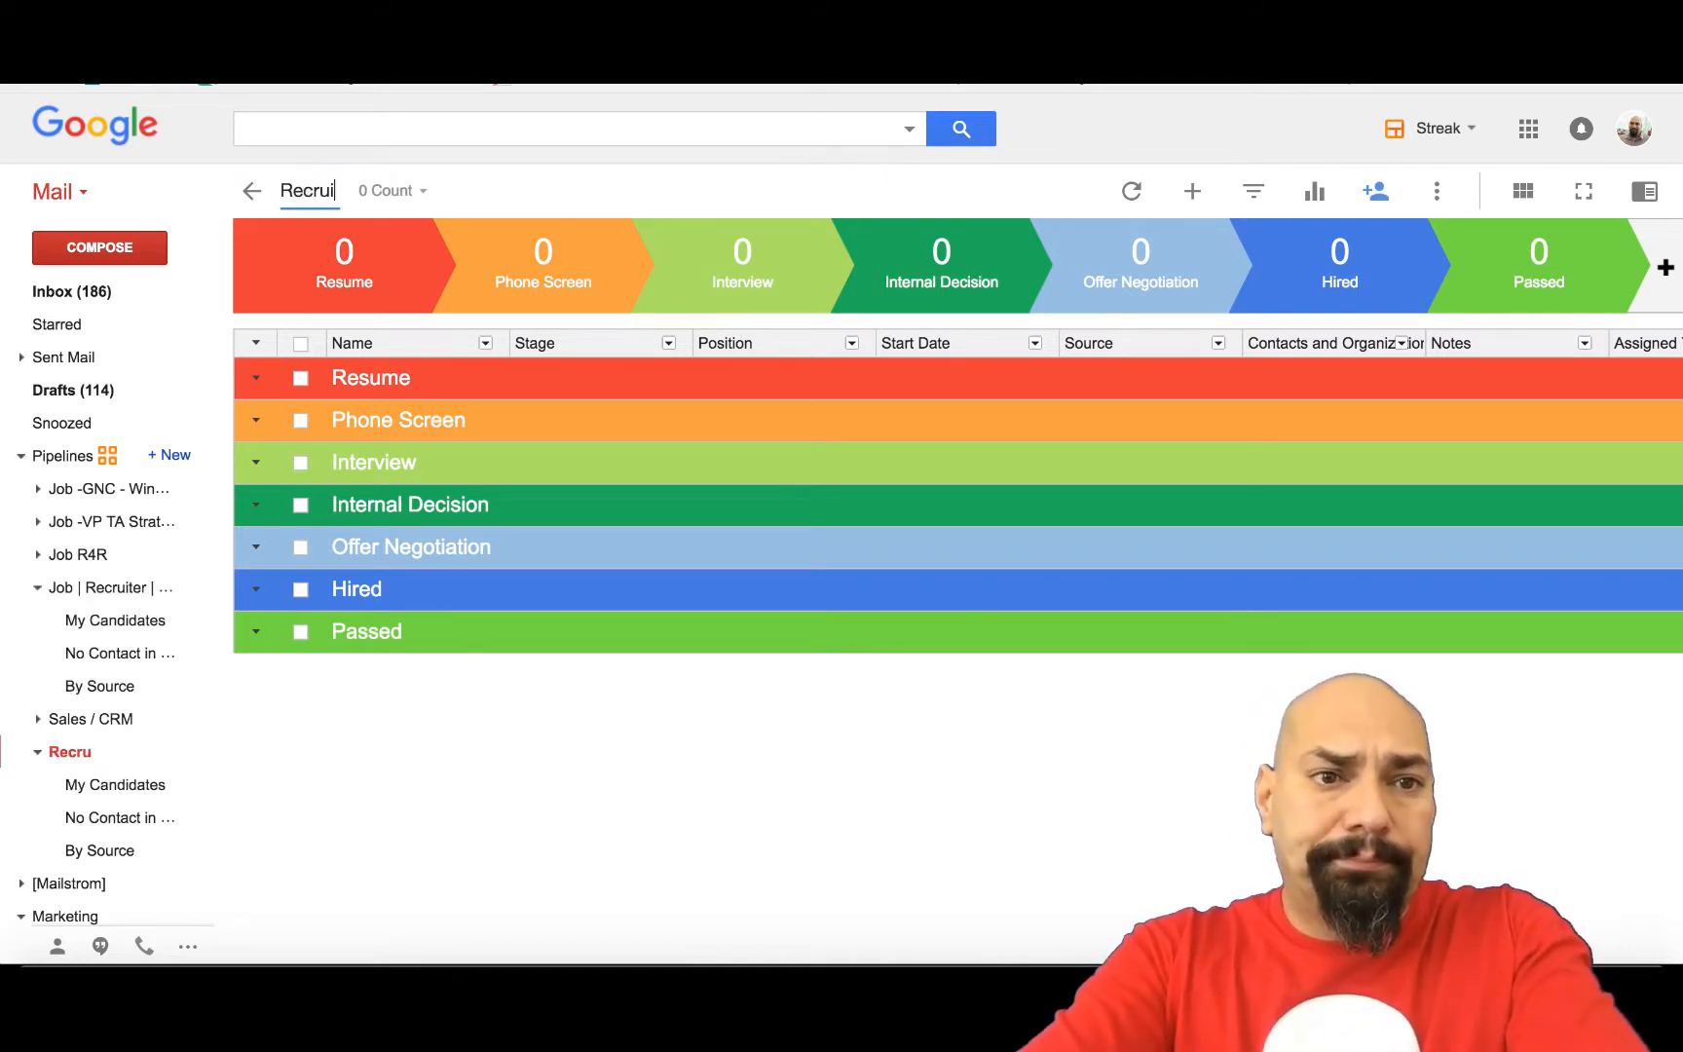
type("terdf")
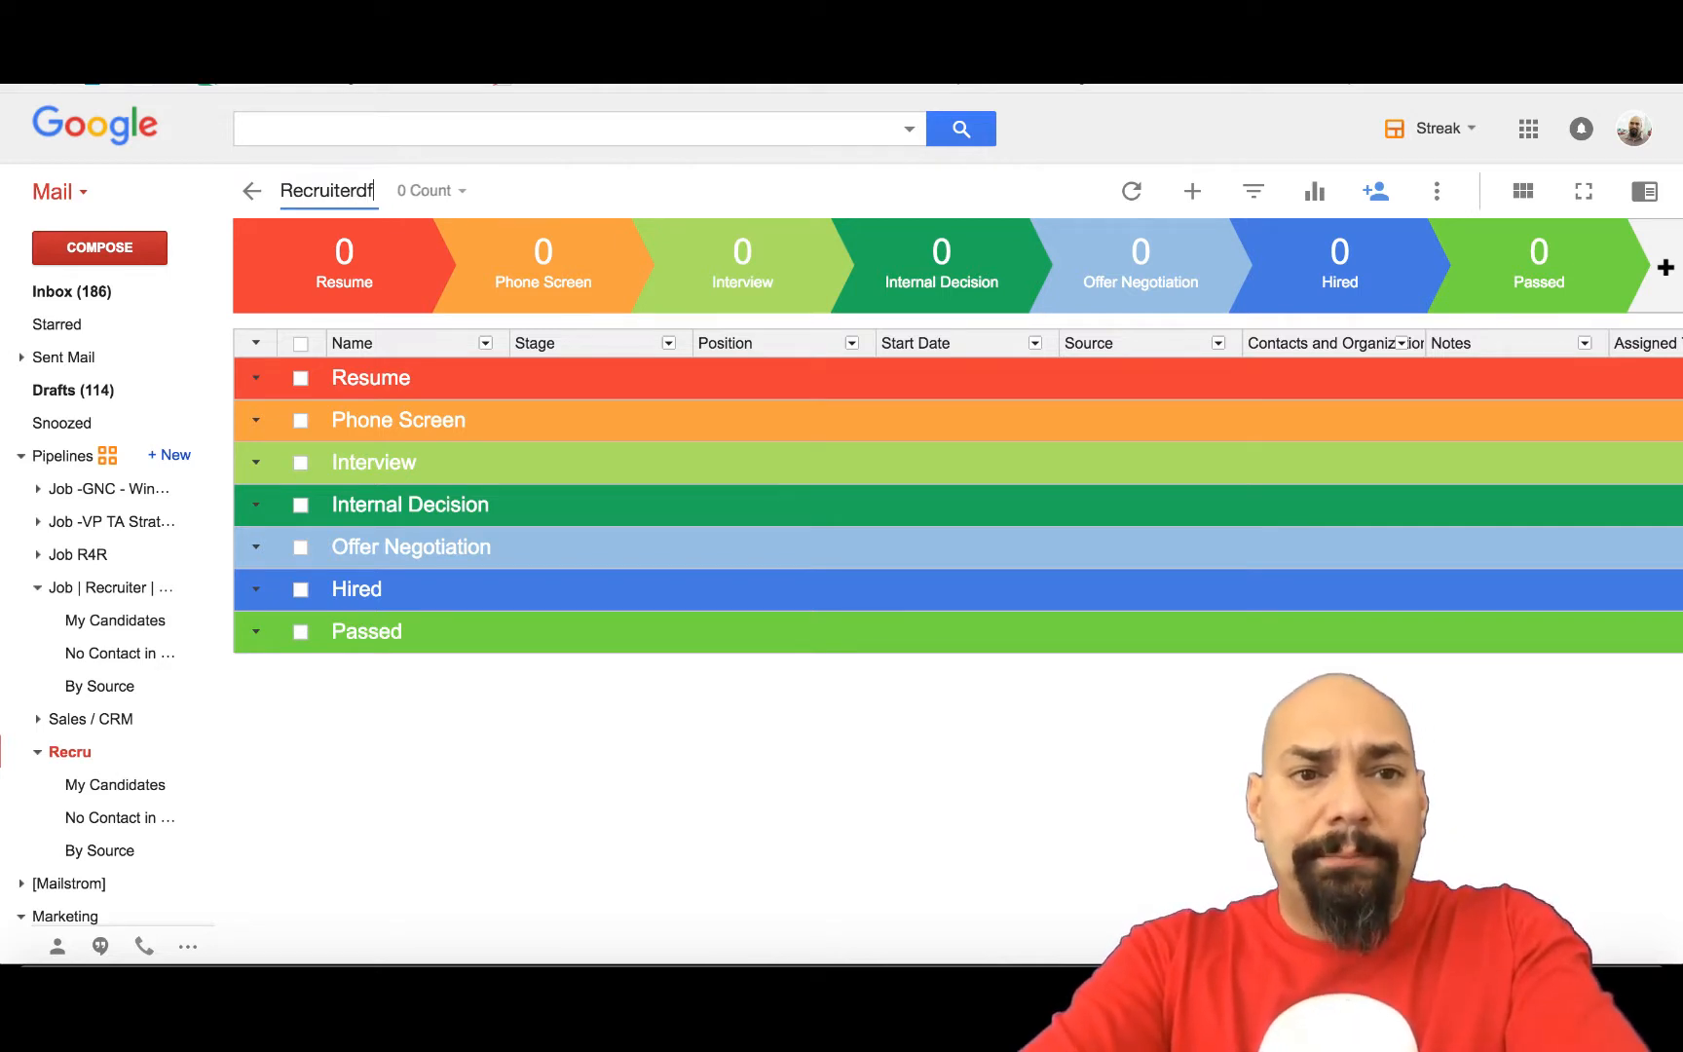
key("BackSpace")
key("BackSpace")
type("DN")
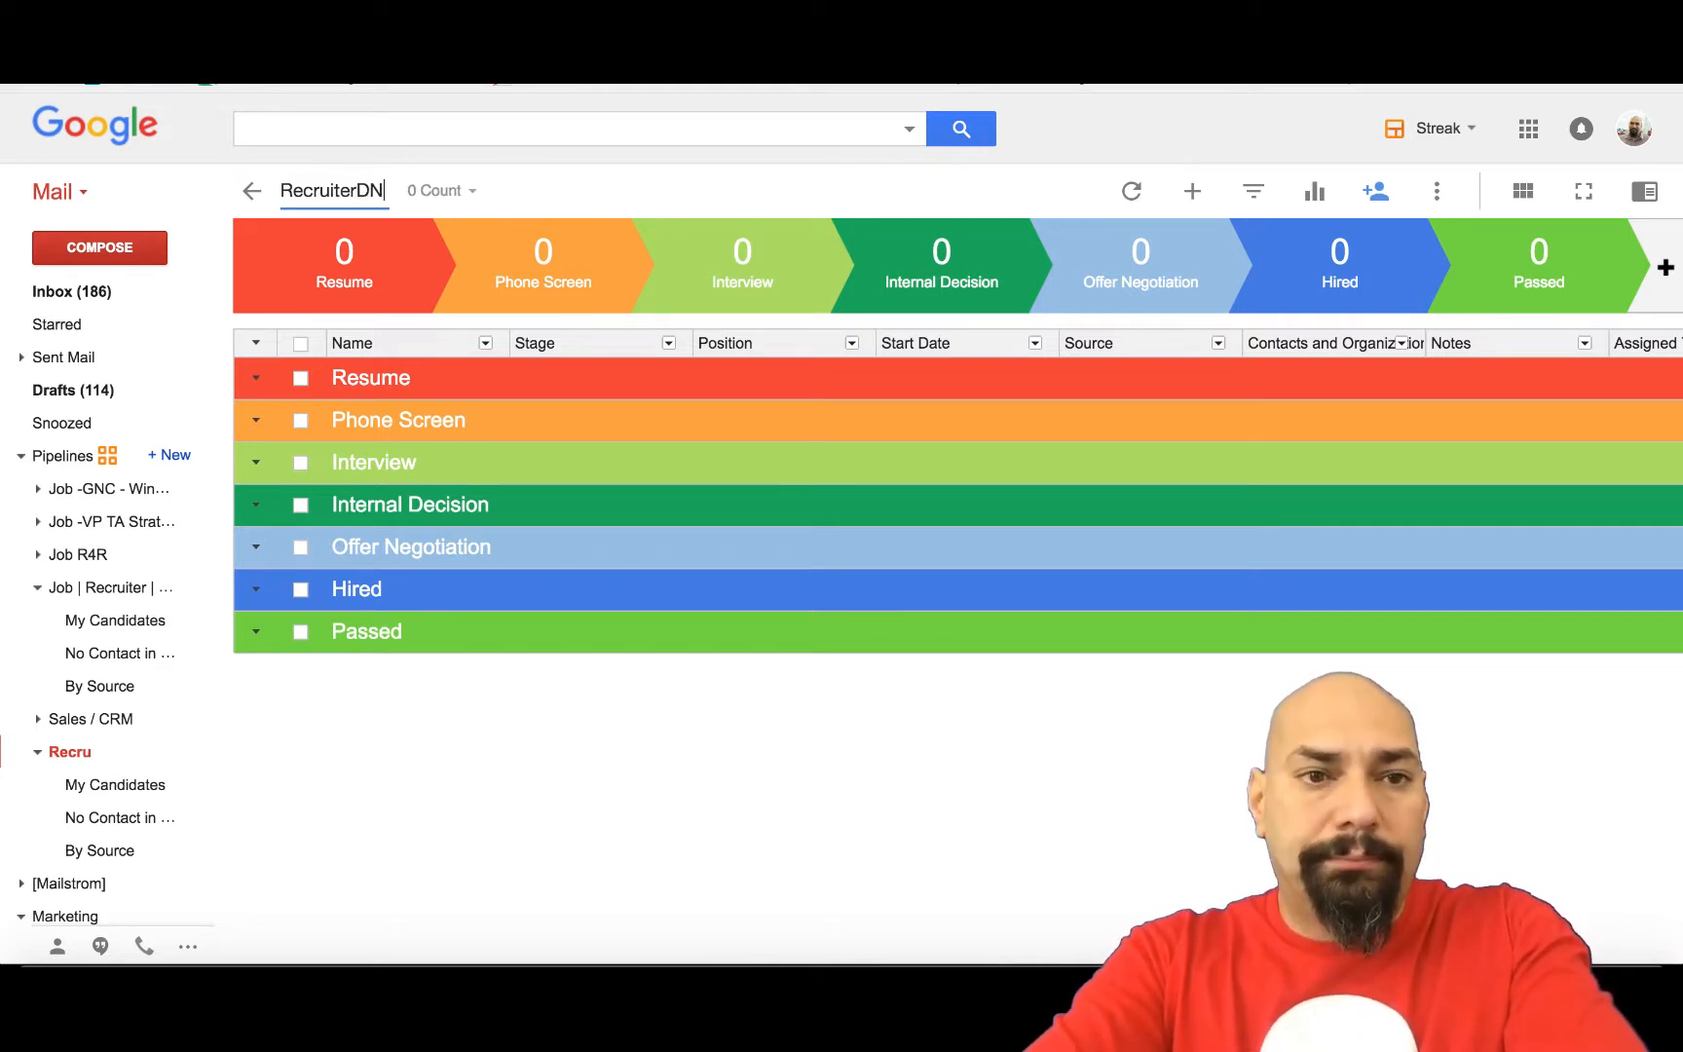
type("A Test")
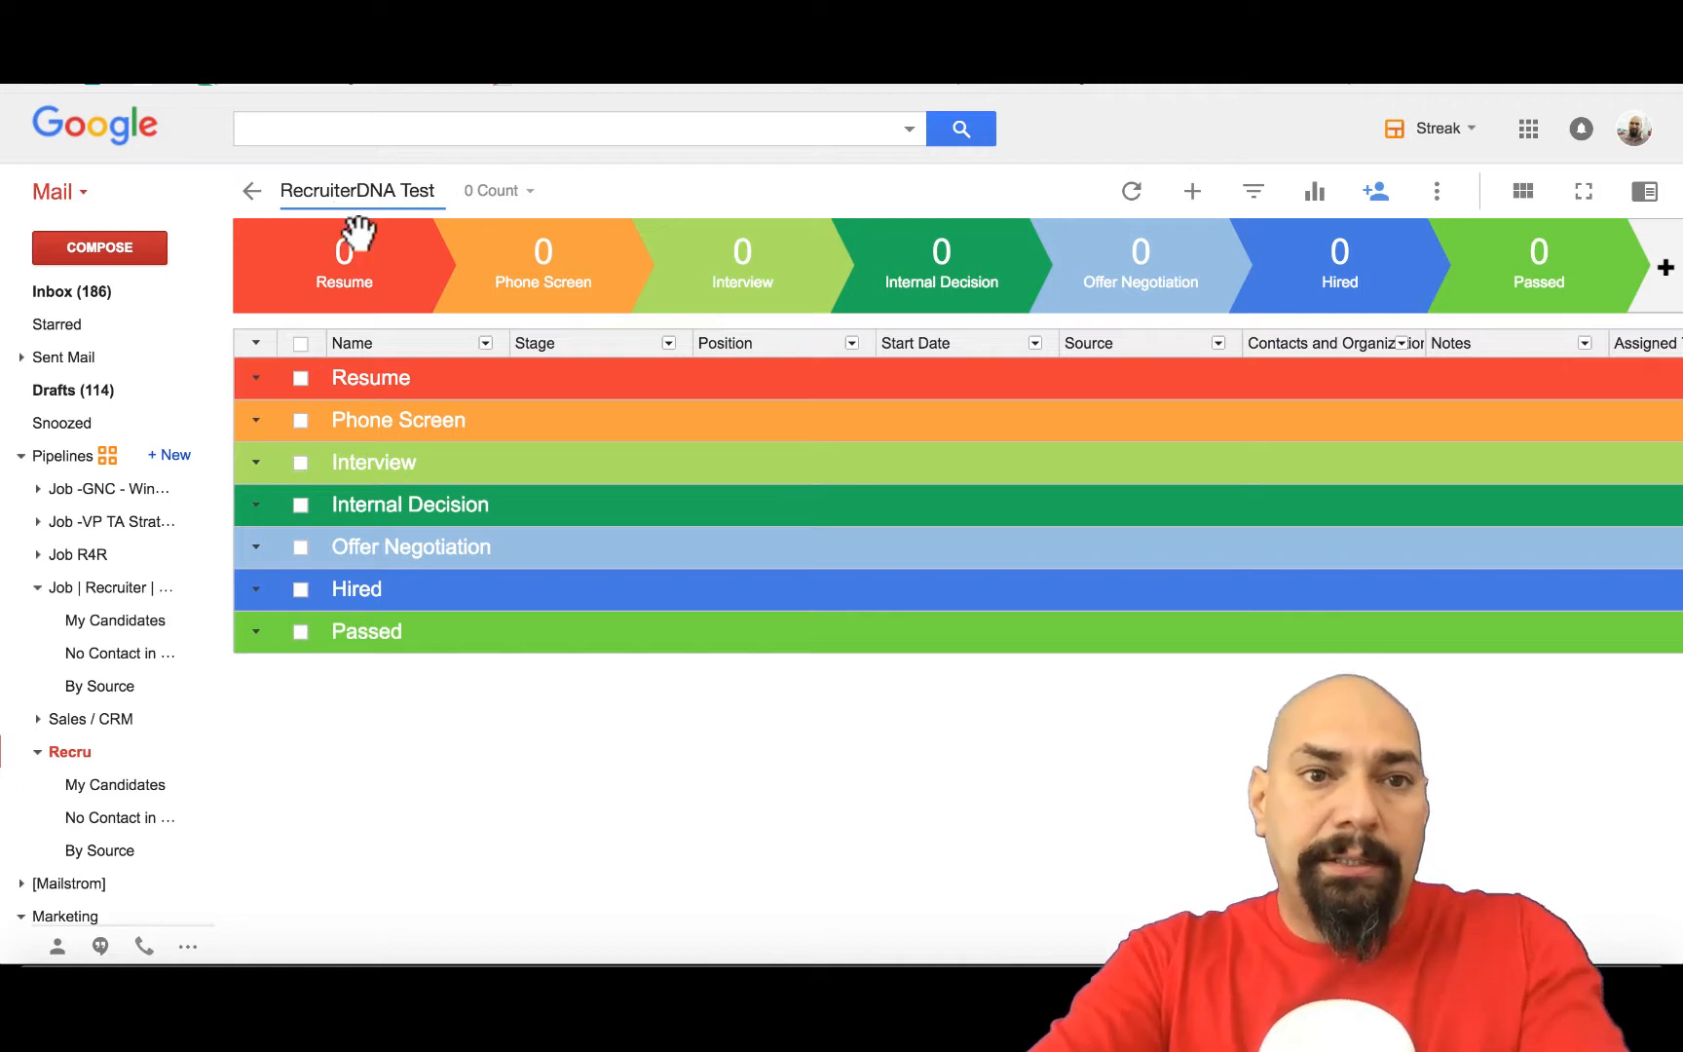
left_click(649, 190)
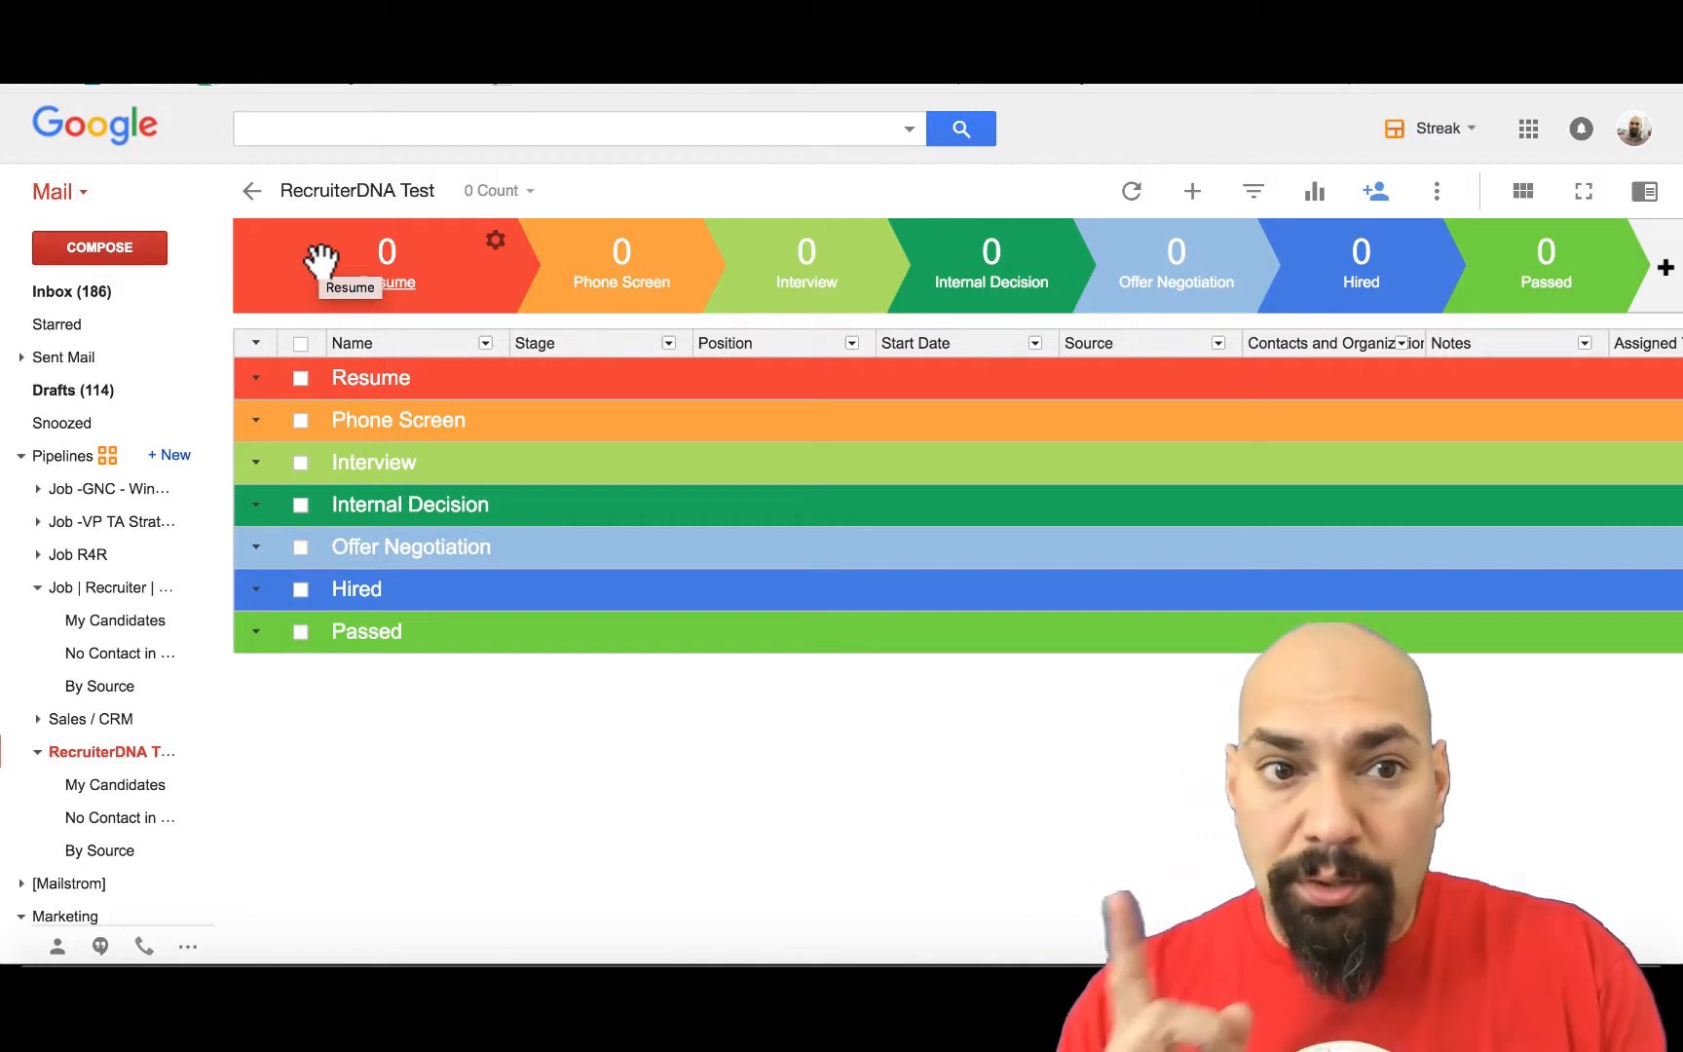
Step: Rename the pipeline's Resume stage as Not Contacted
left_click(495, 243)
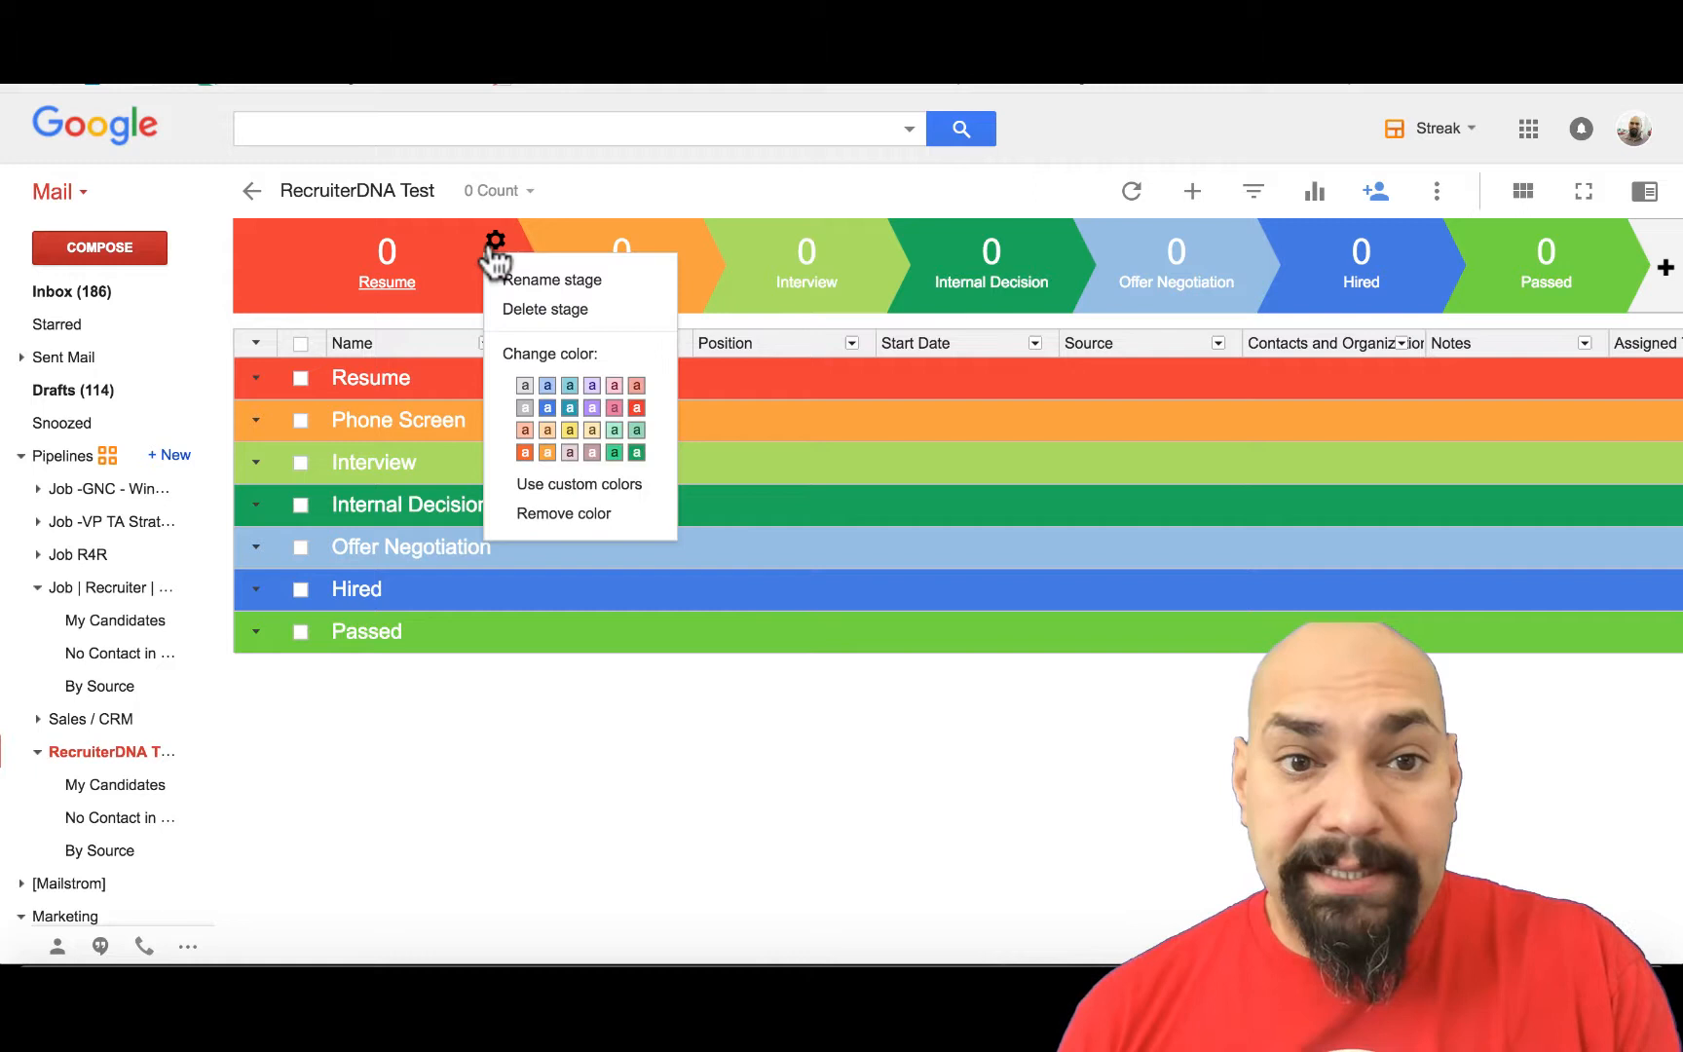
left_click(530, 283)
key("BackSpace")
key("BackSpace")
key("BackSpace")
key("BackSpace")
key("BackSpace")
key("BackSpace")
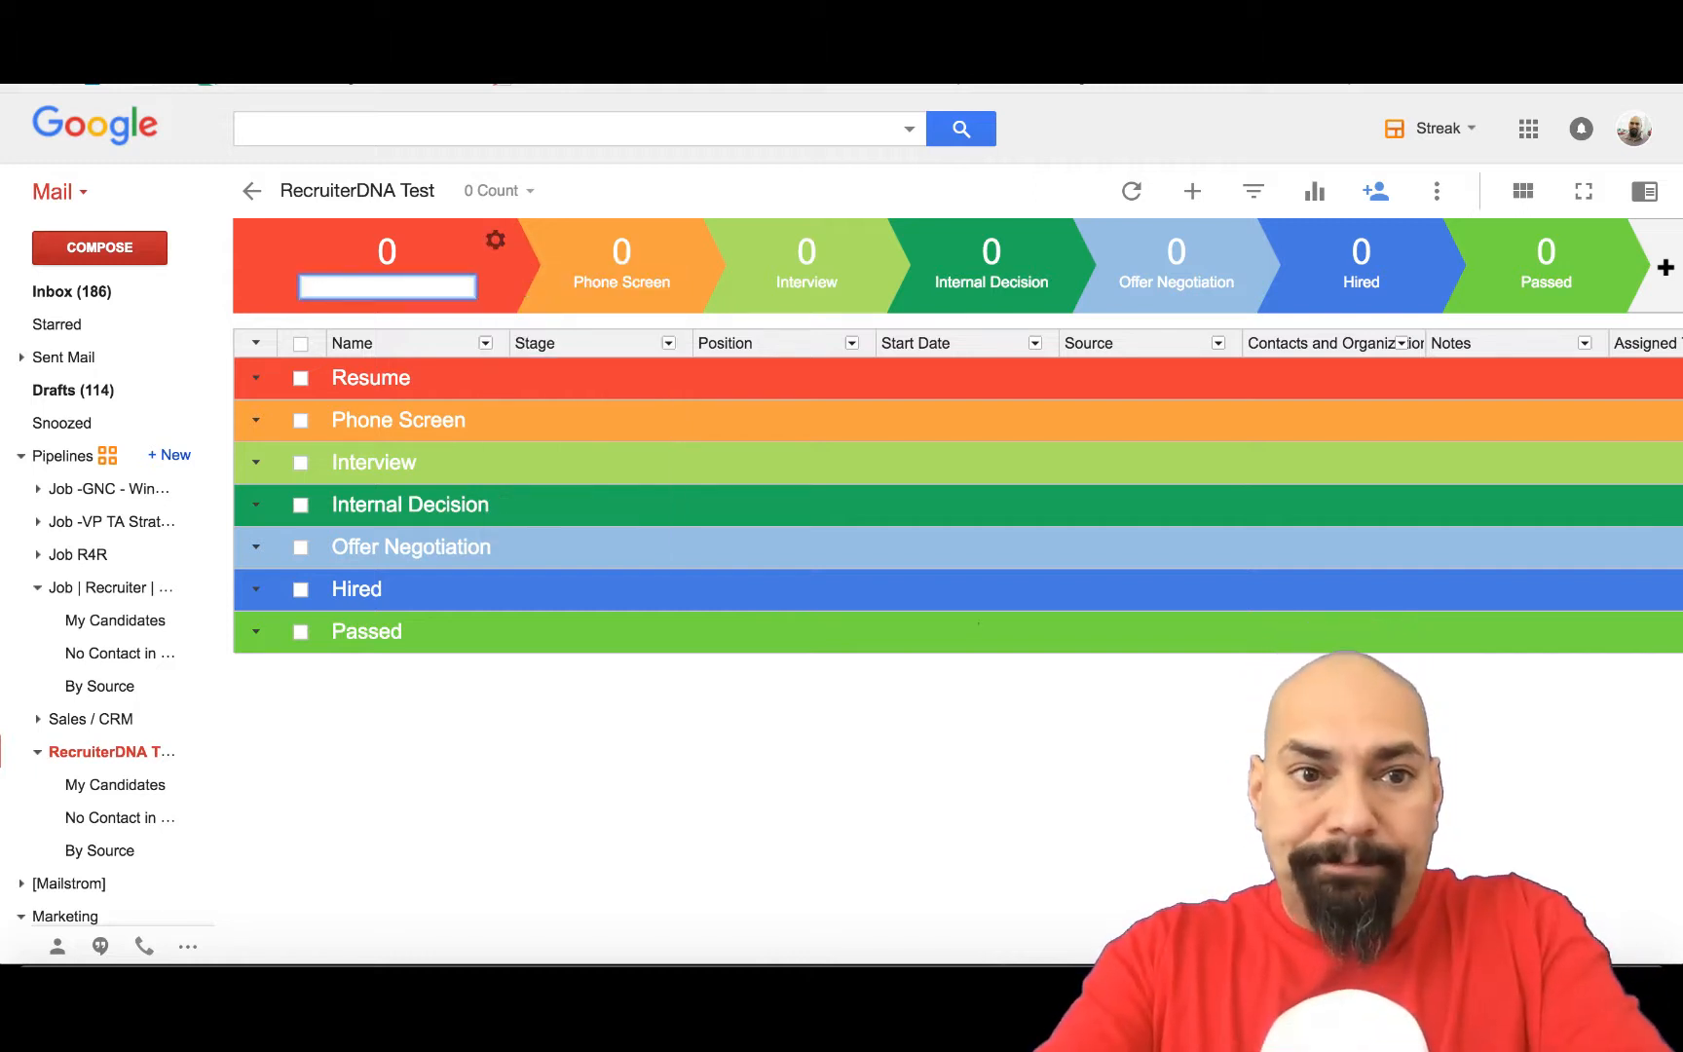
type("Not ")
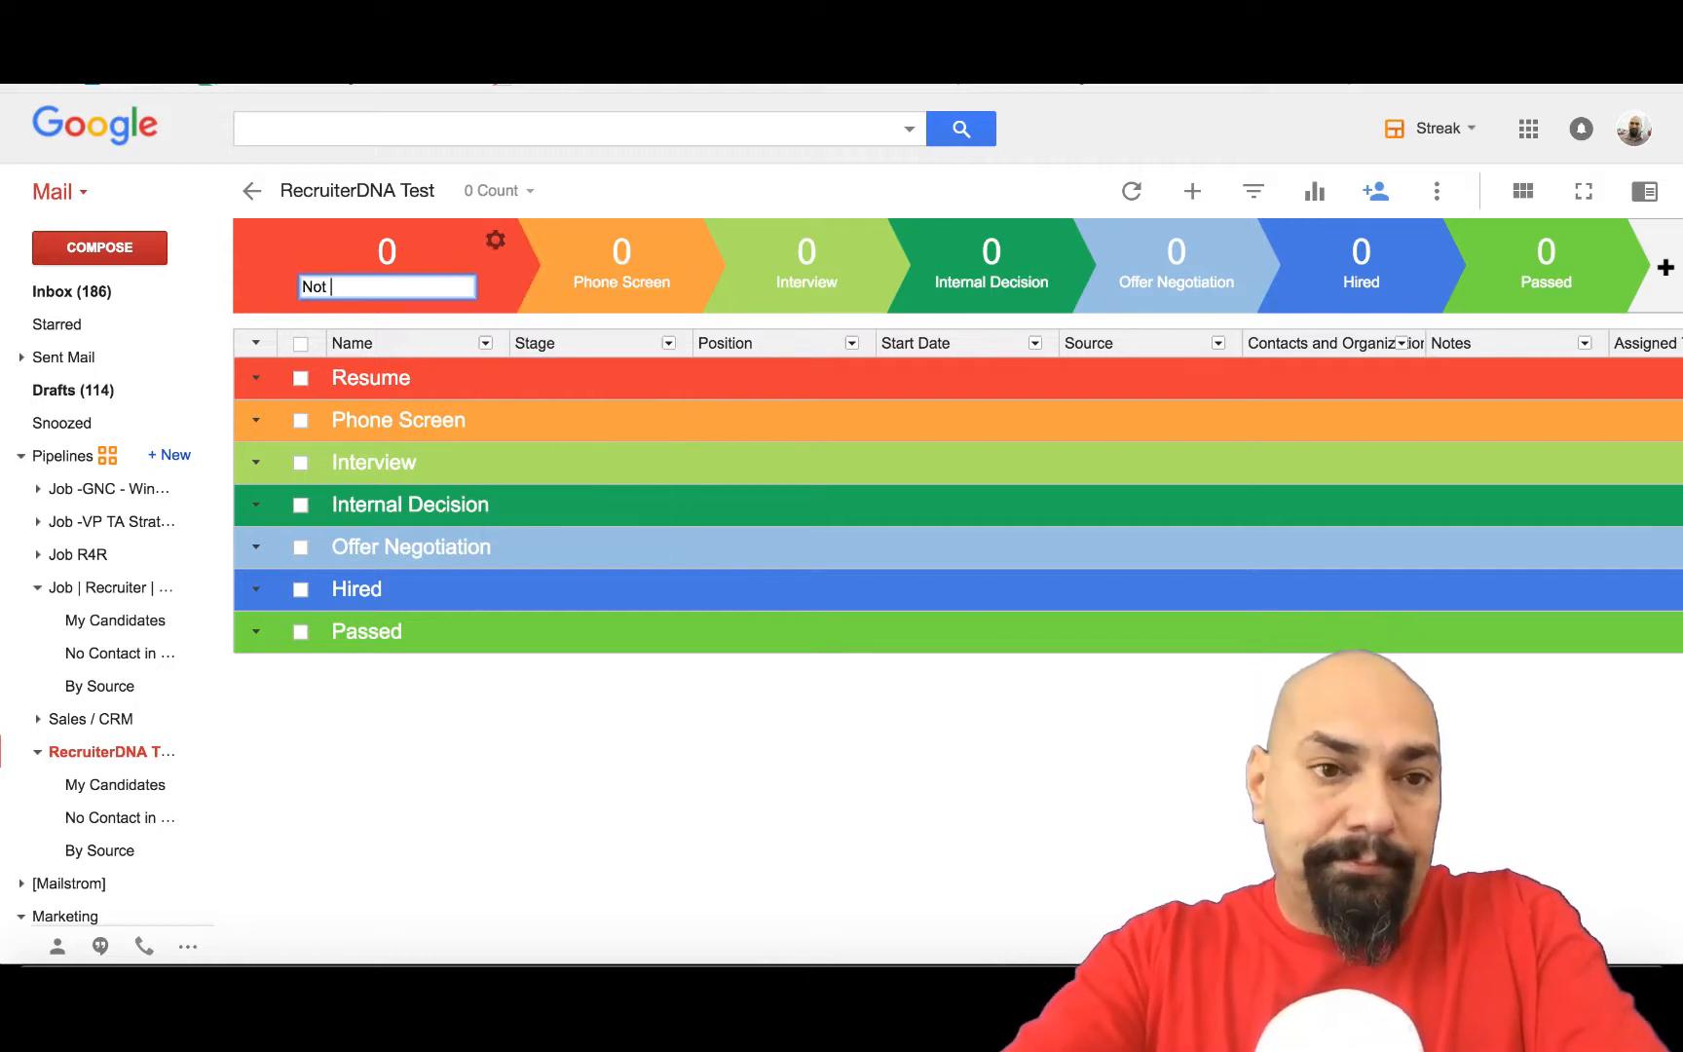
type("Contacted")
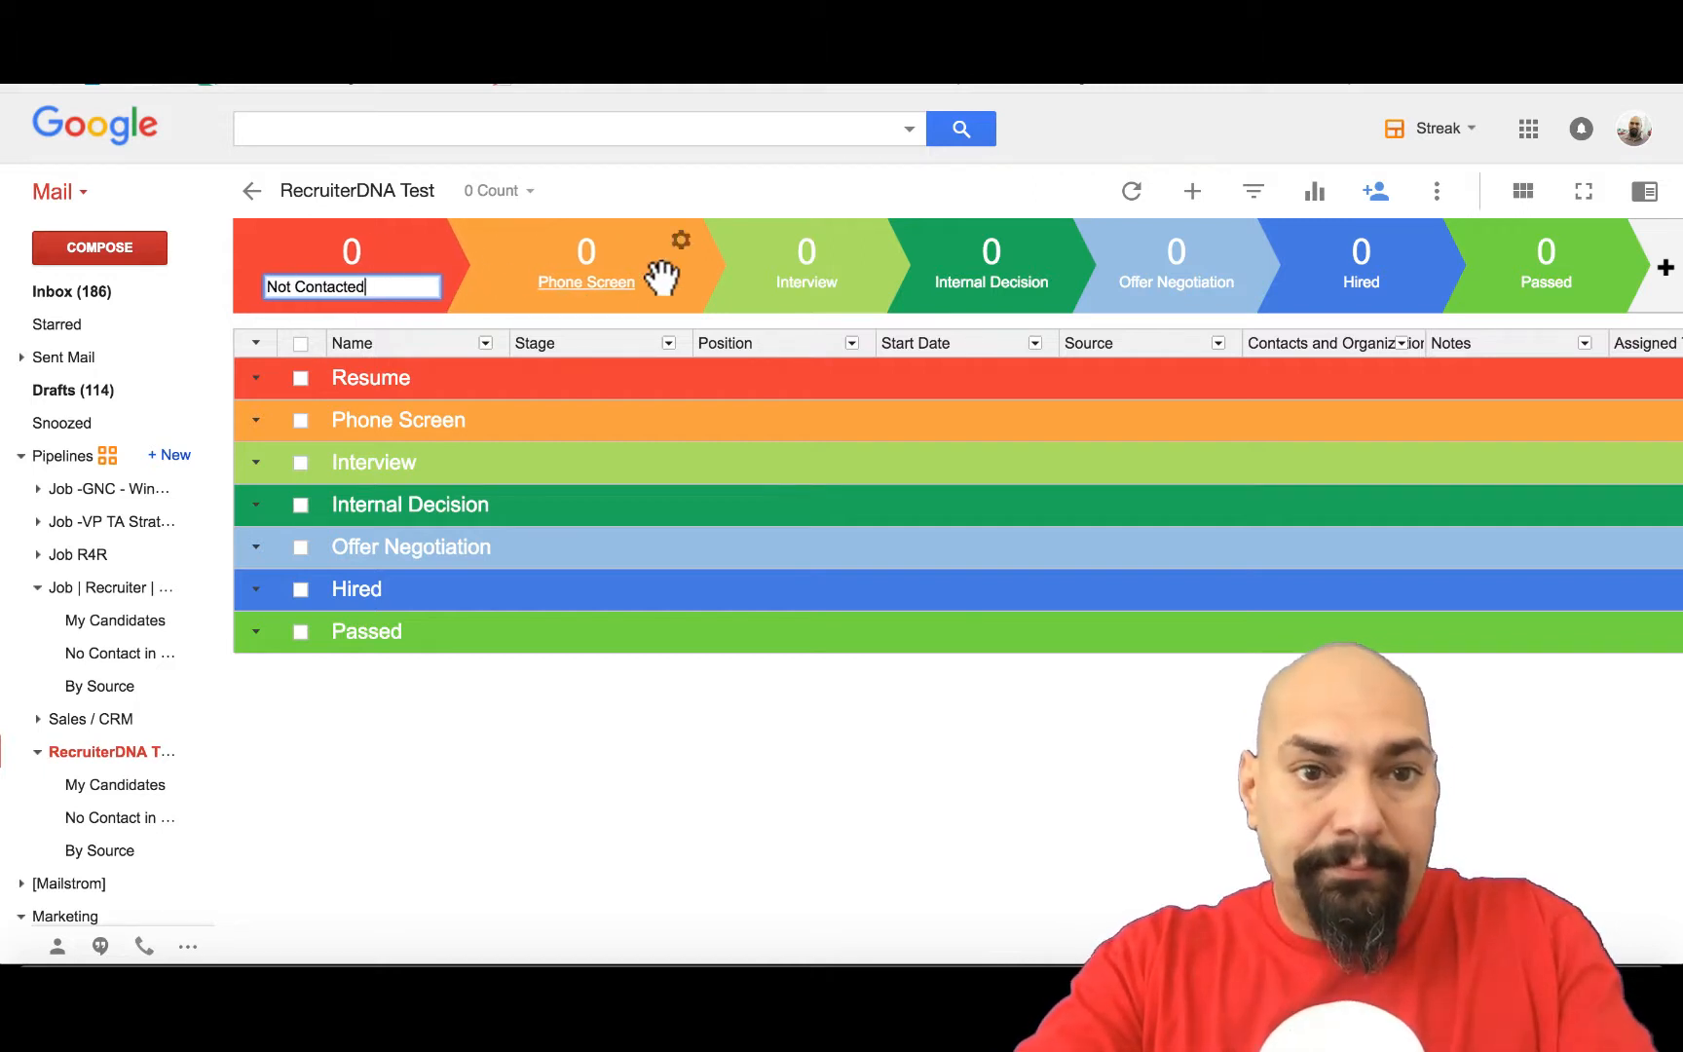
key("Return")
Step: Rename the pipeline's Phone Screen stage as Emailed
left_click(680, 240)
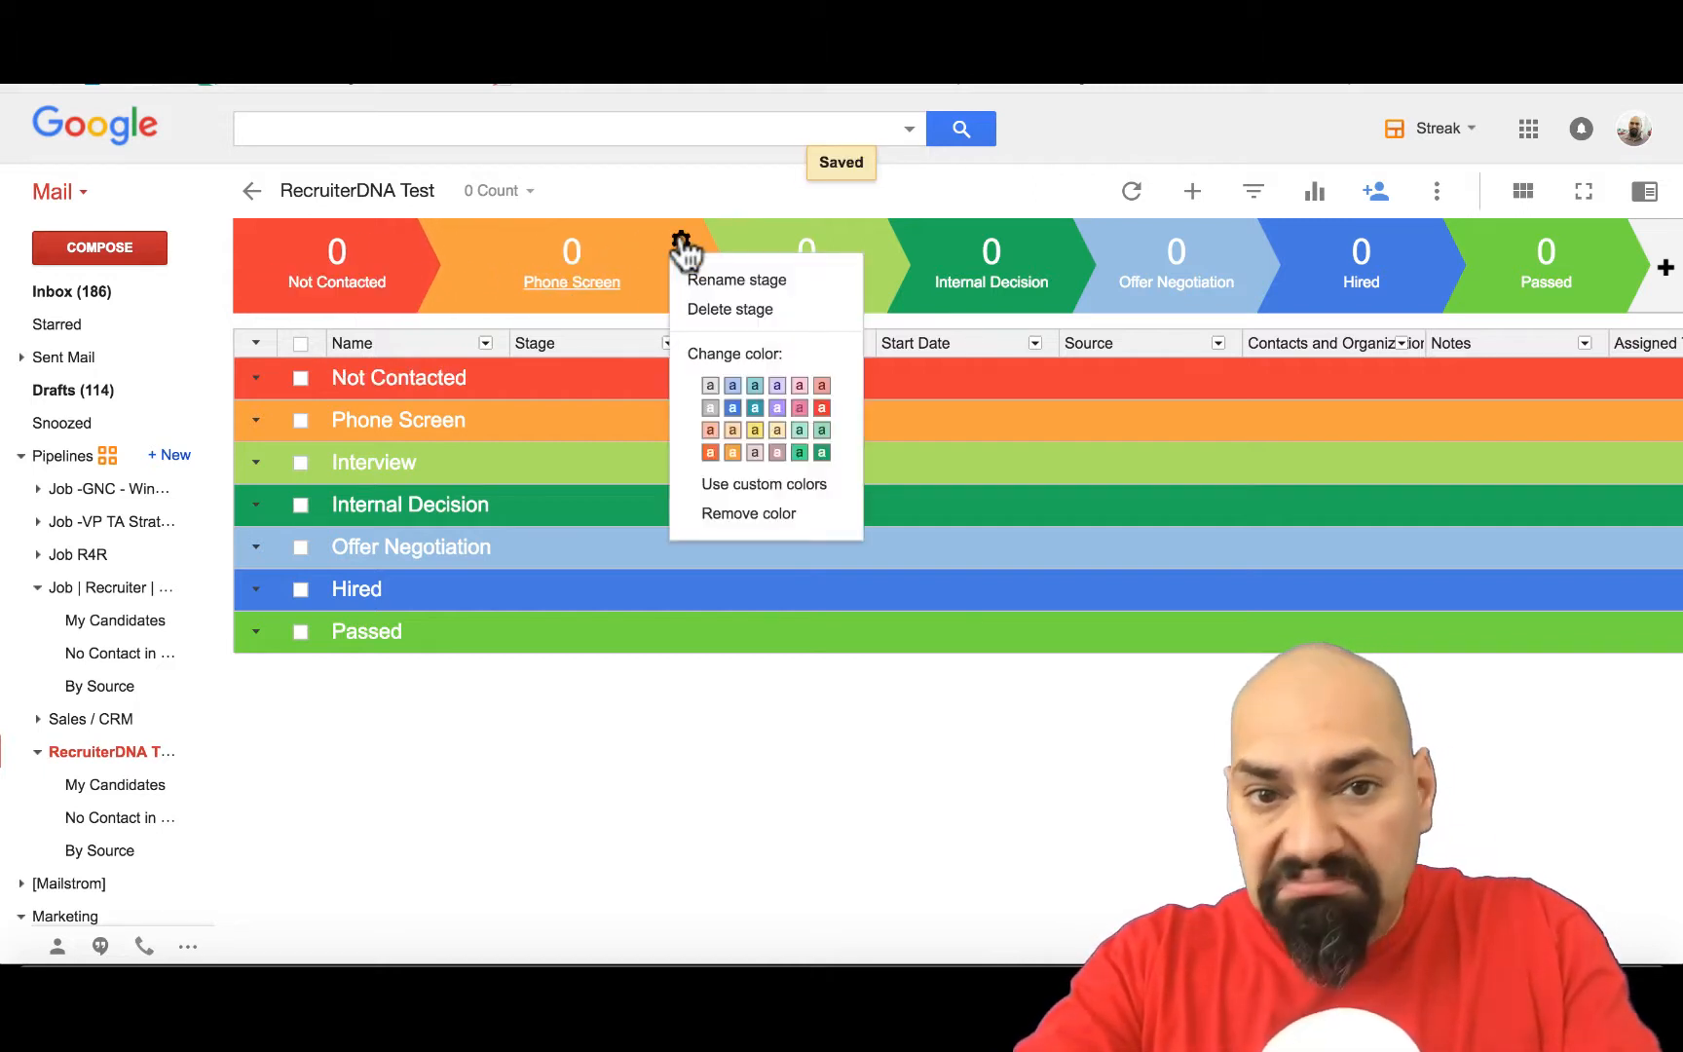
left_click(724, 281)
key("BackSpace")
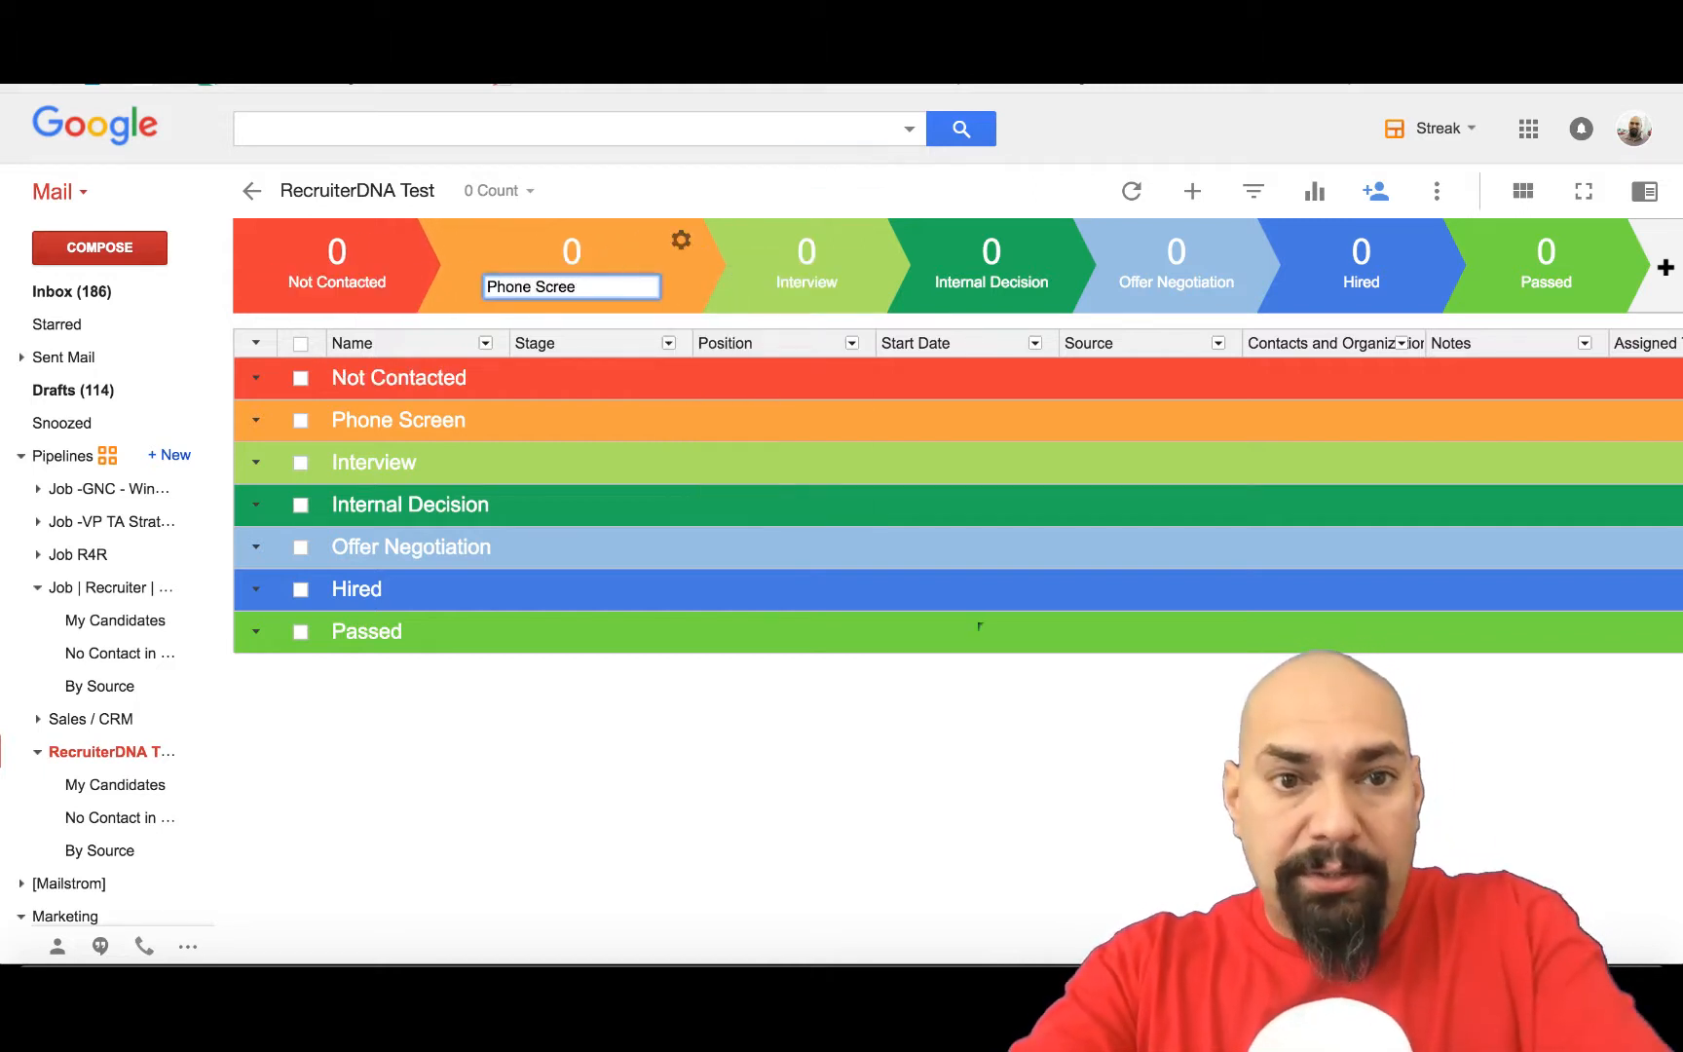
key("ctrl+a")
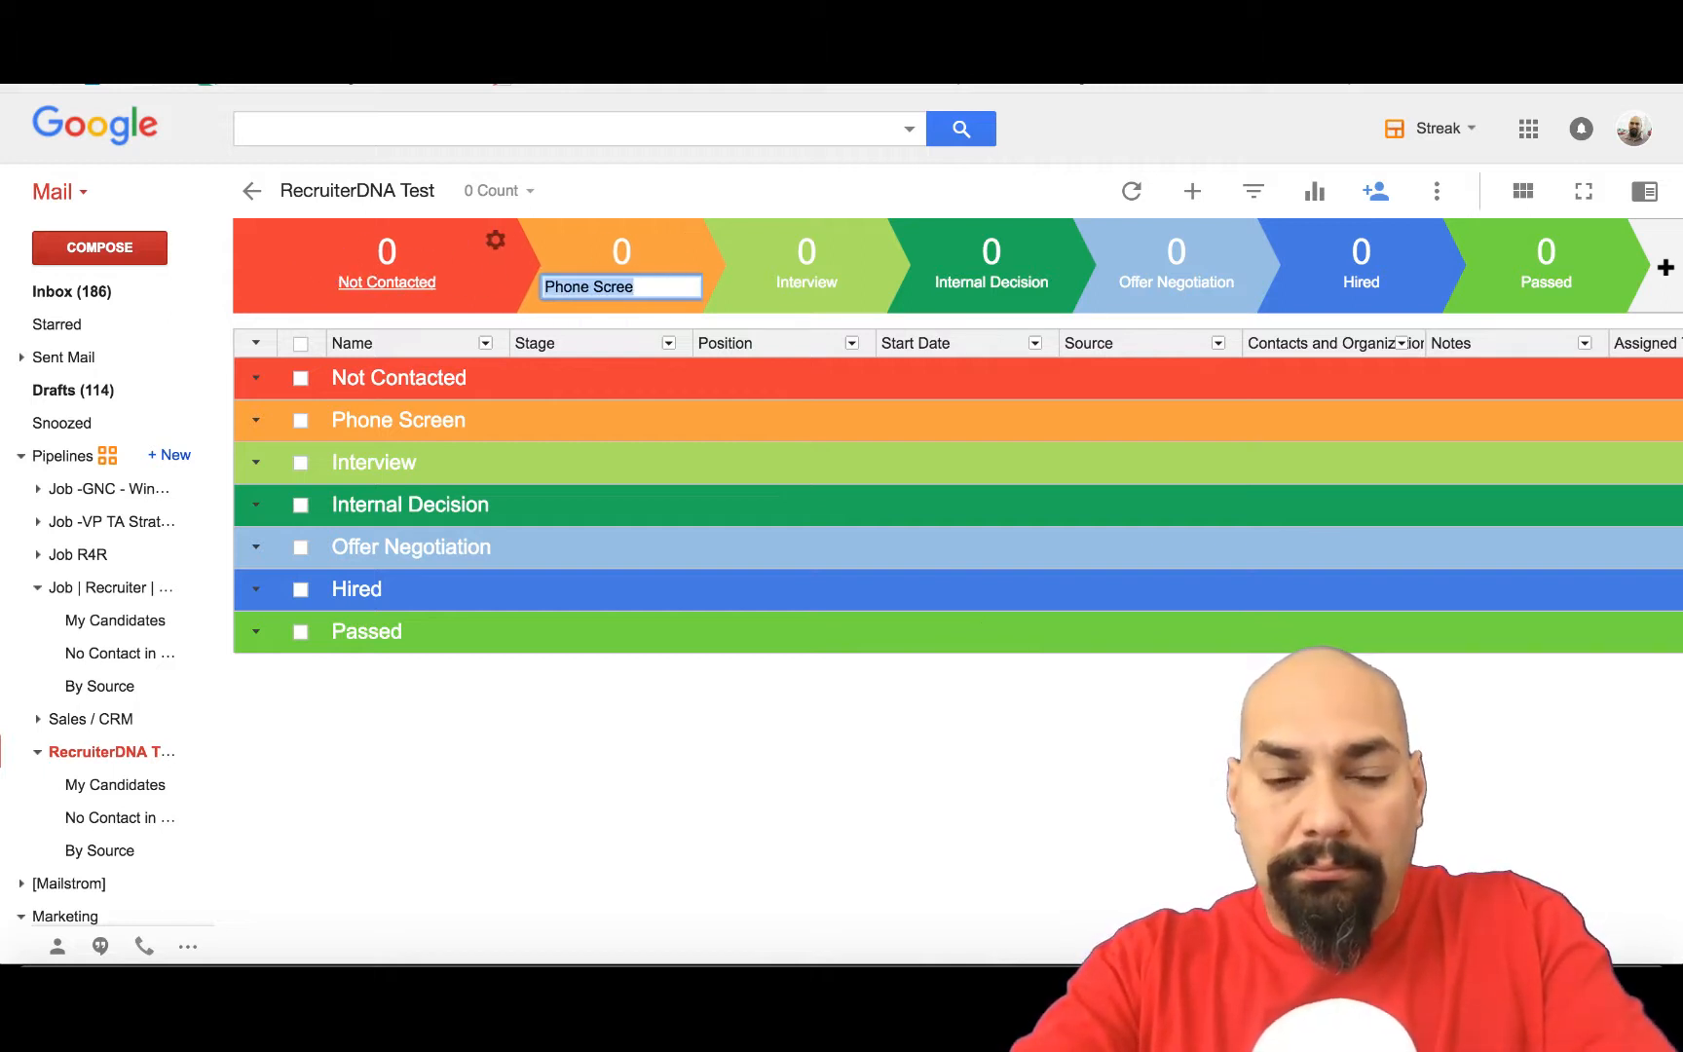
type("Emailed")
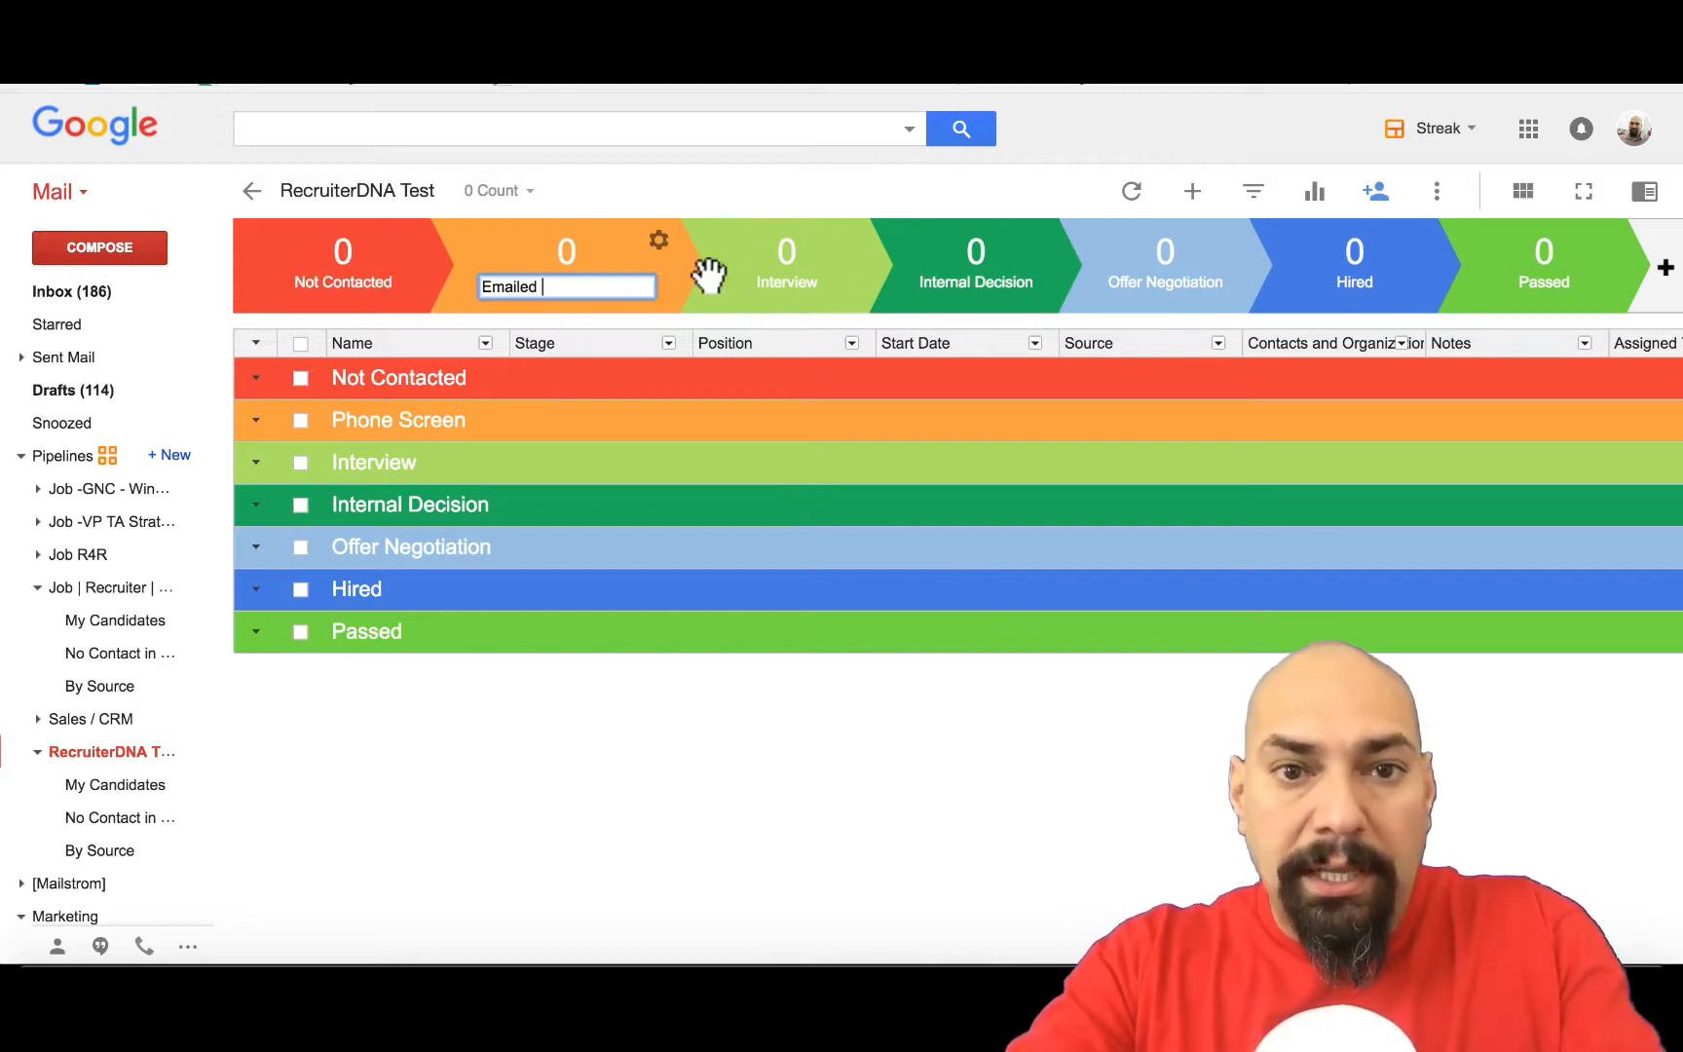
left_click(709, 272)
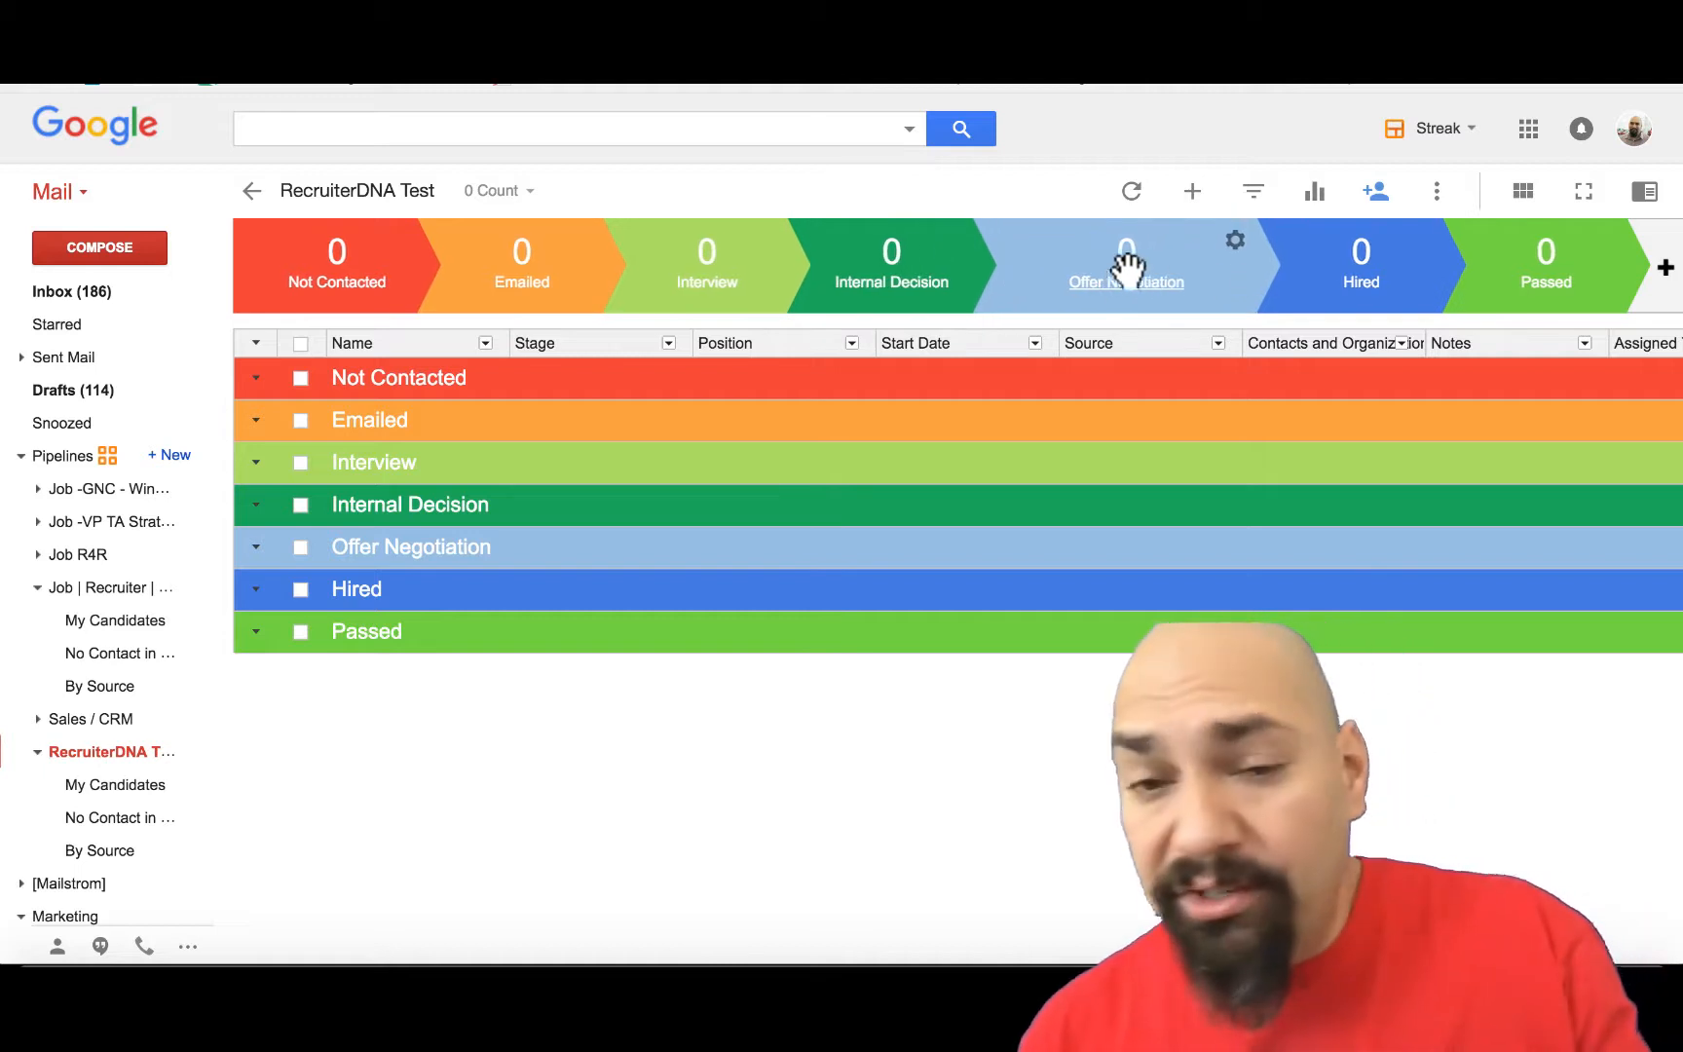
left_click(1663, 267)
left_click_drag(1640, 250, 905, 236)
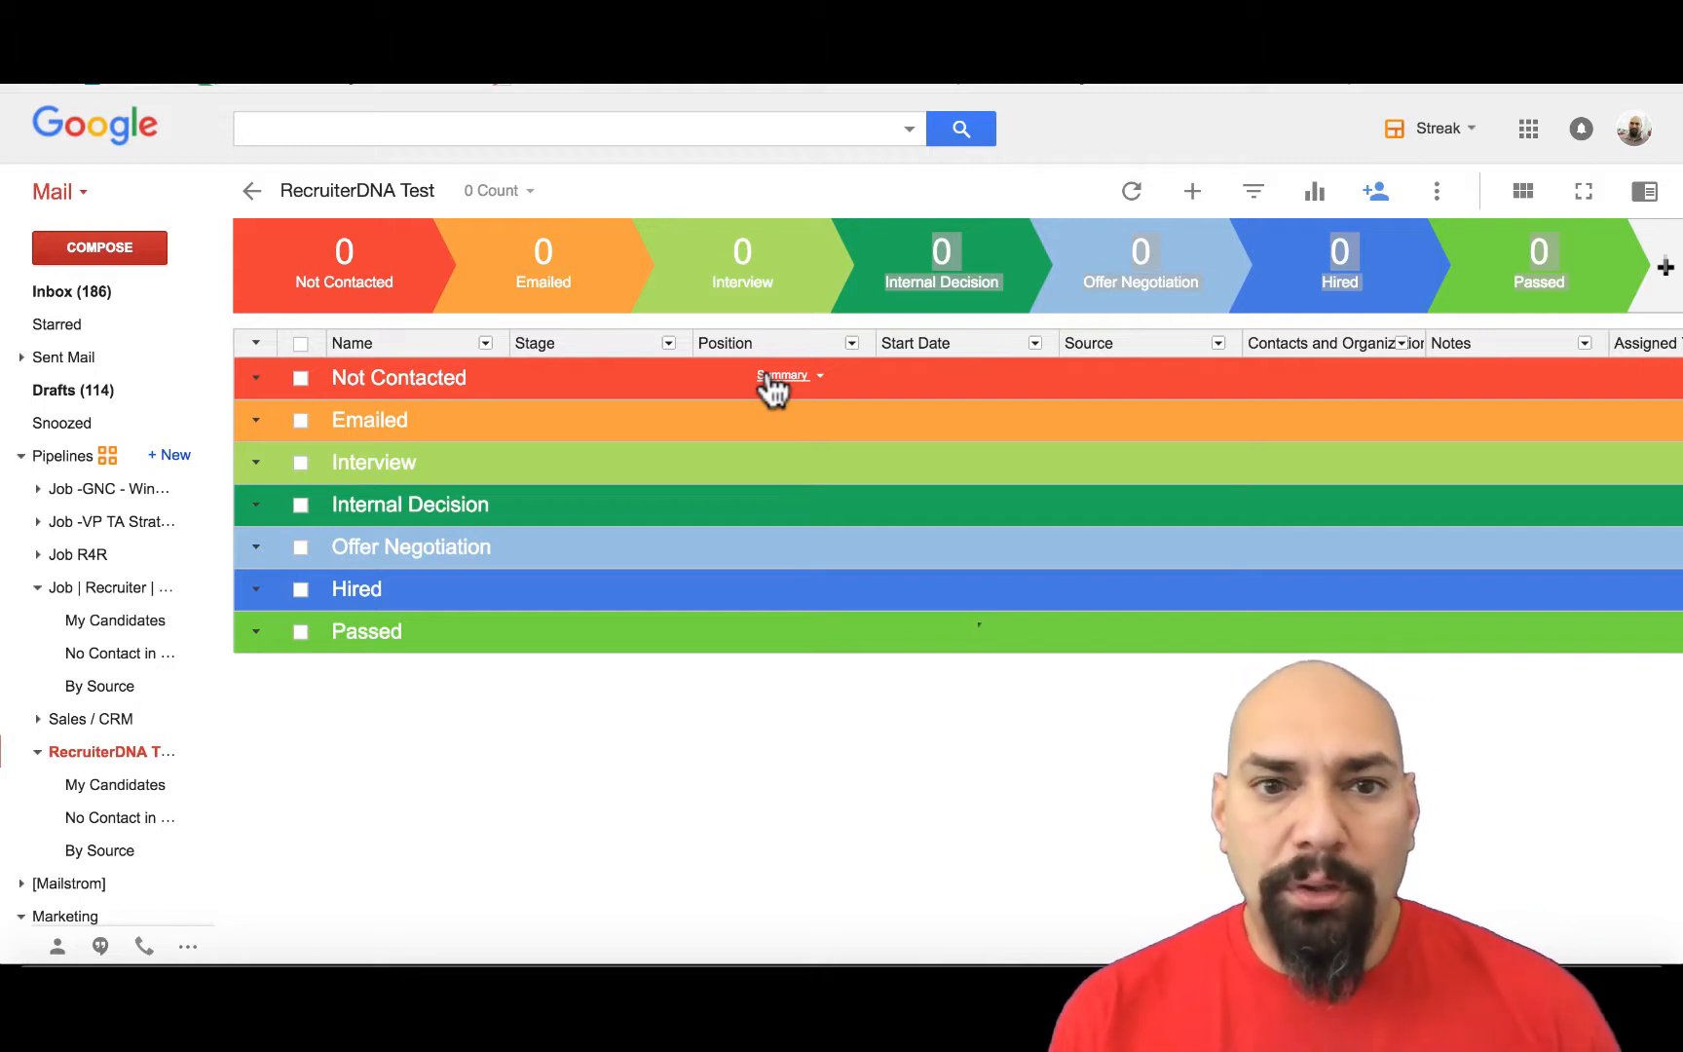
left_click(697, 180)
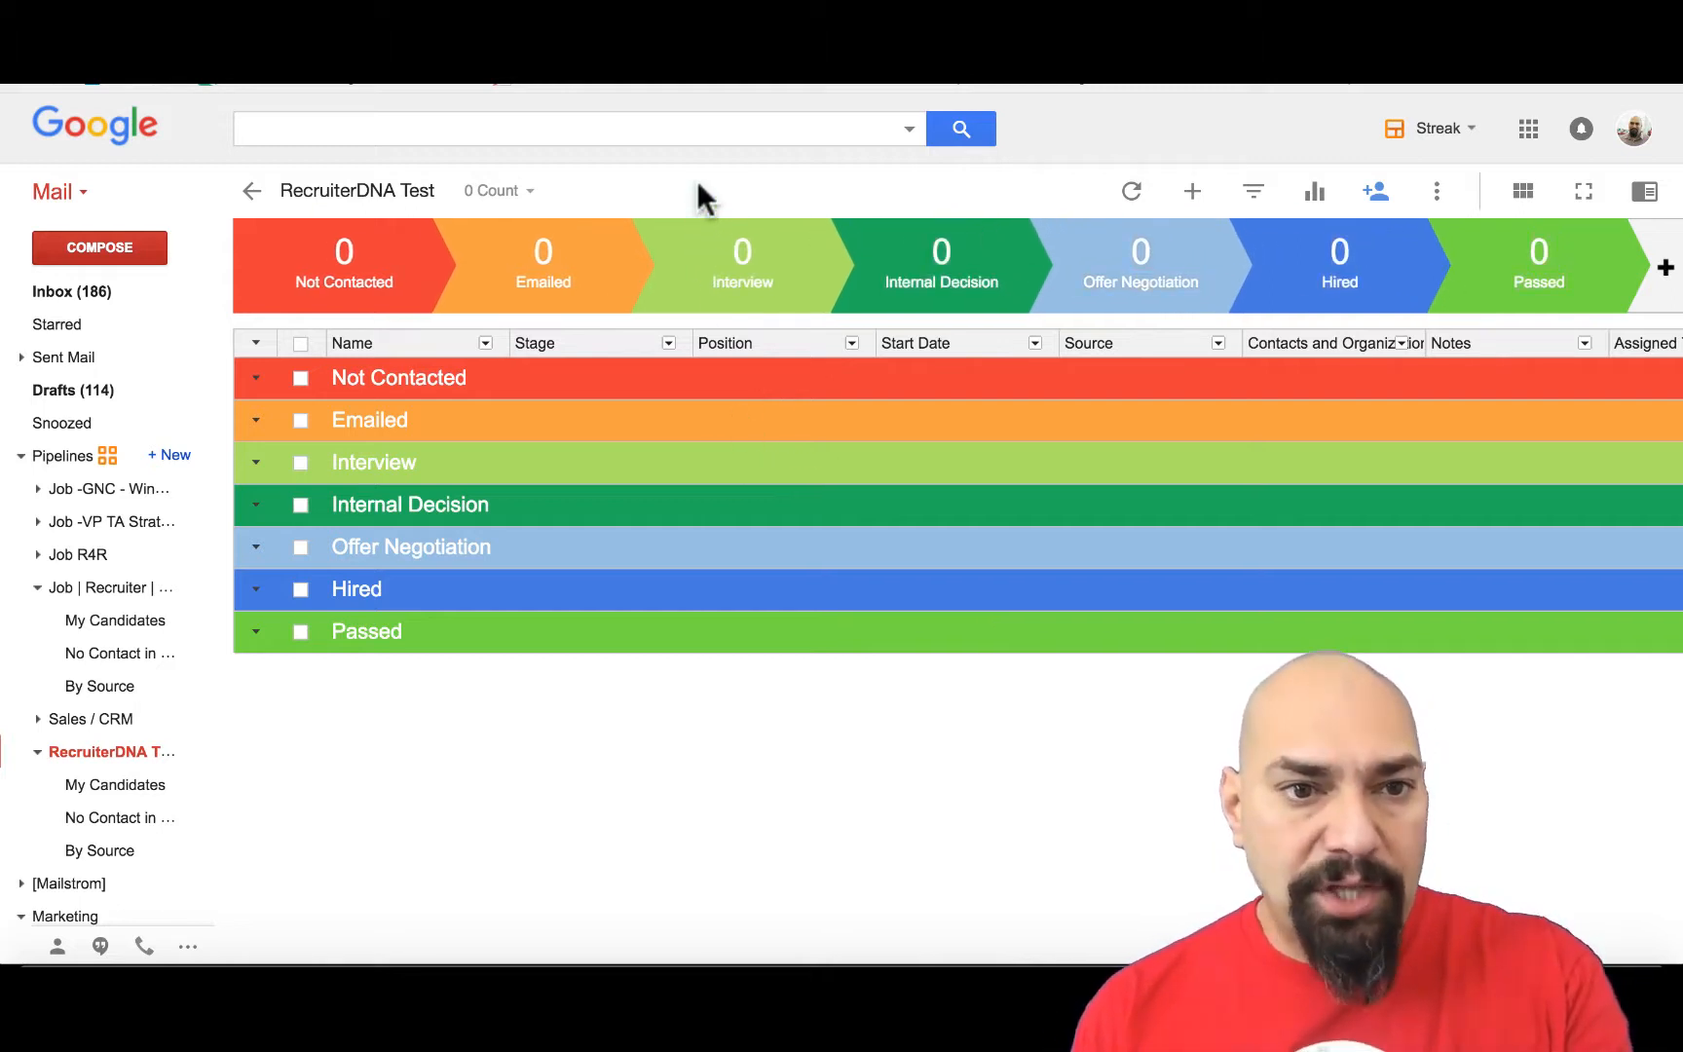
left_click(256, 380)
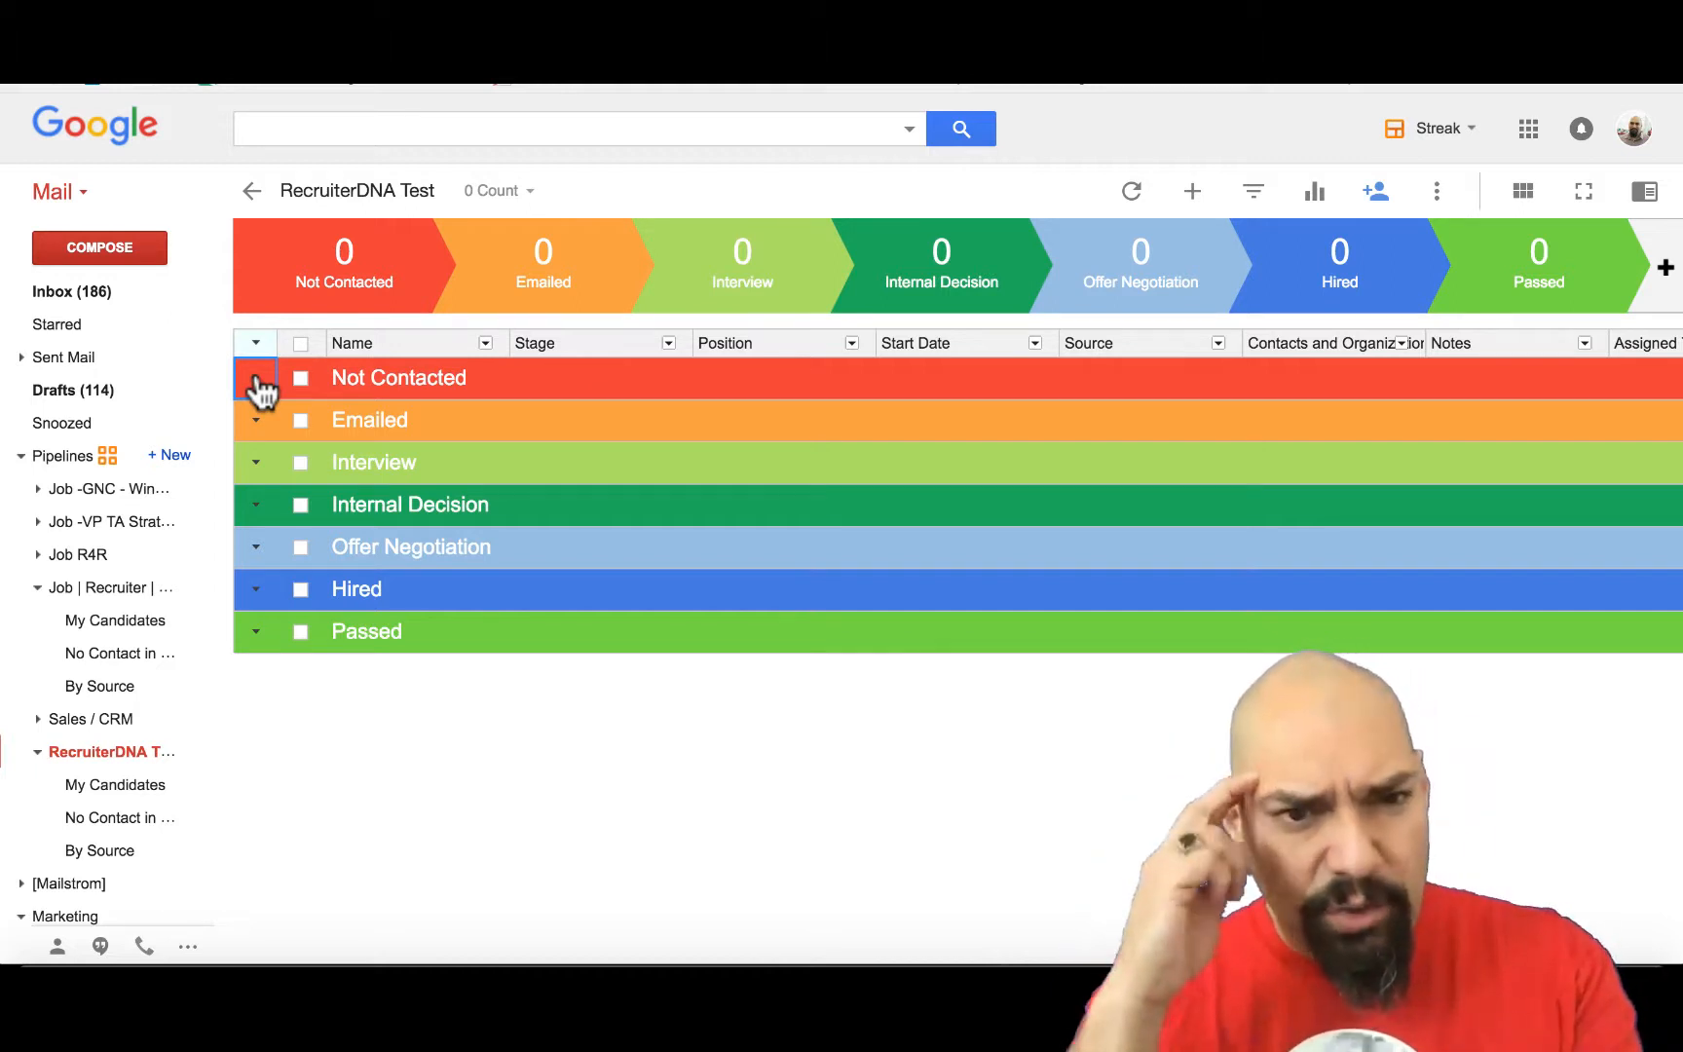
Step: Open the Job -GNC - Windmill pipeline and look through the candidates in its Video Interview stage
left_click(86, 489)
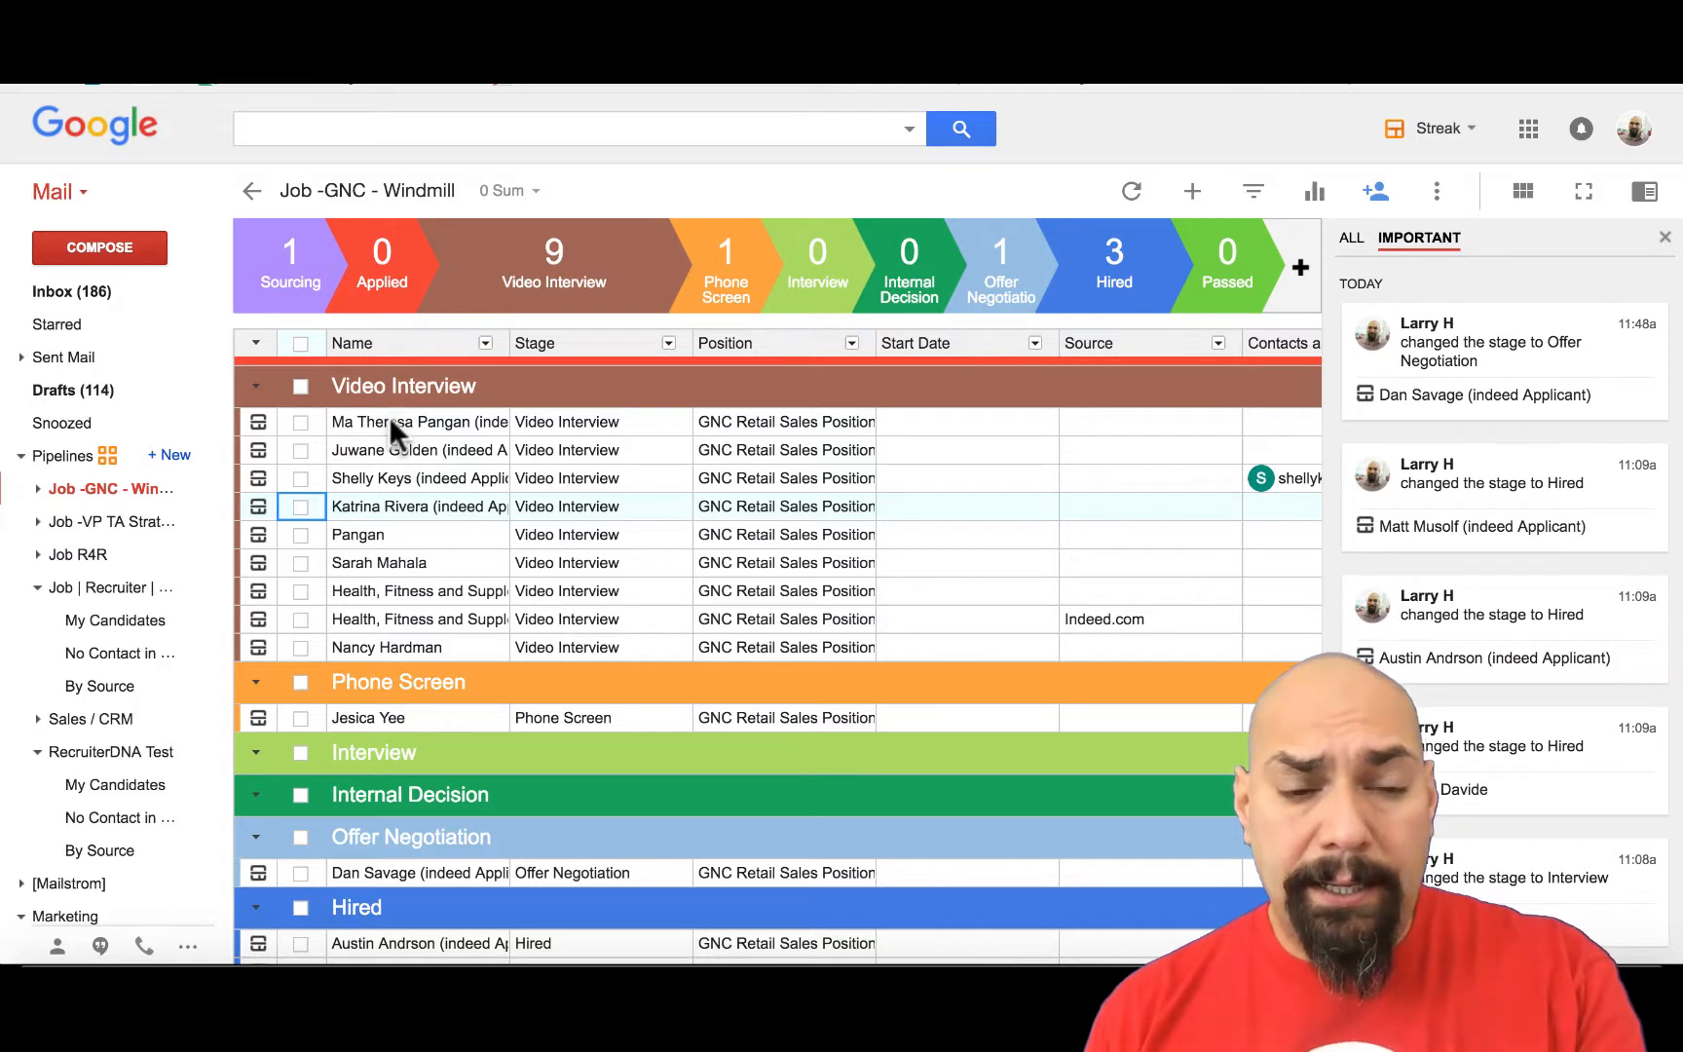
key("Up")
key("Up")
key("Right")
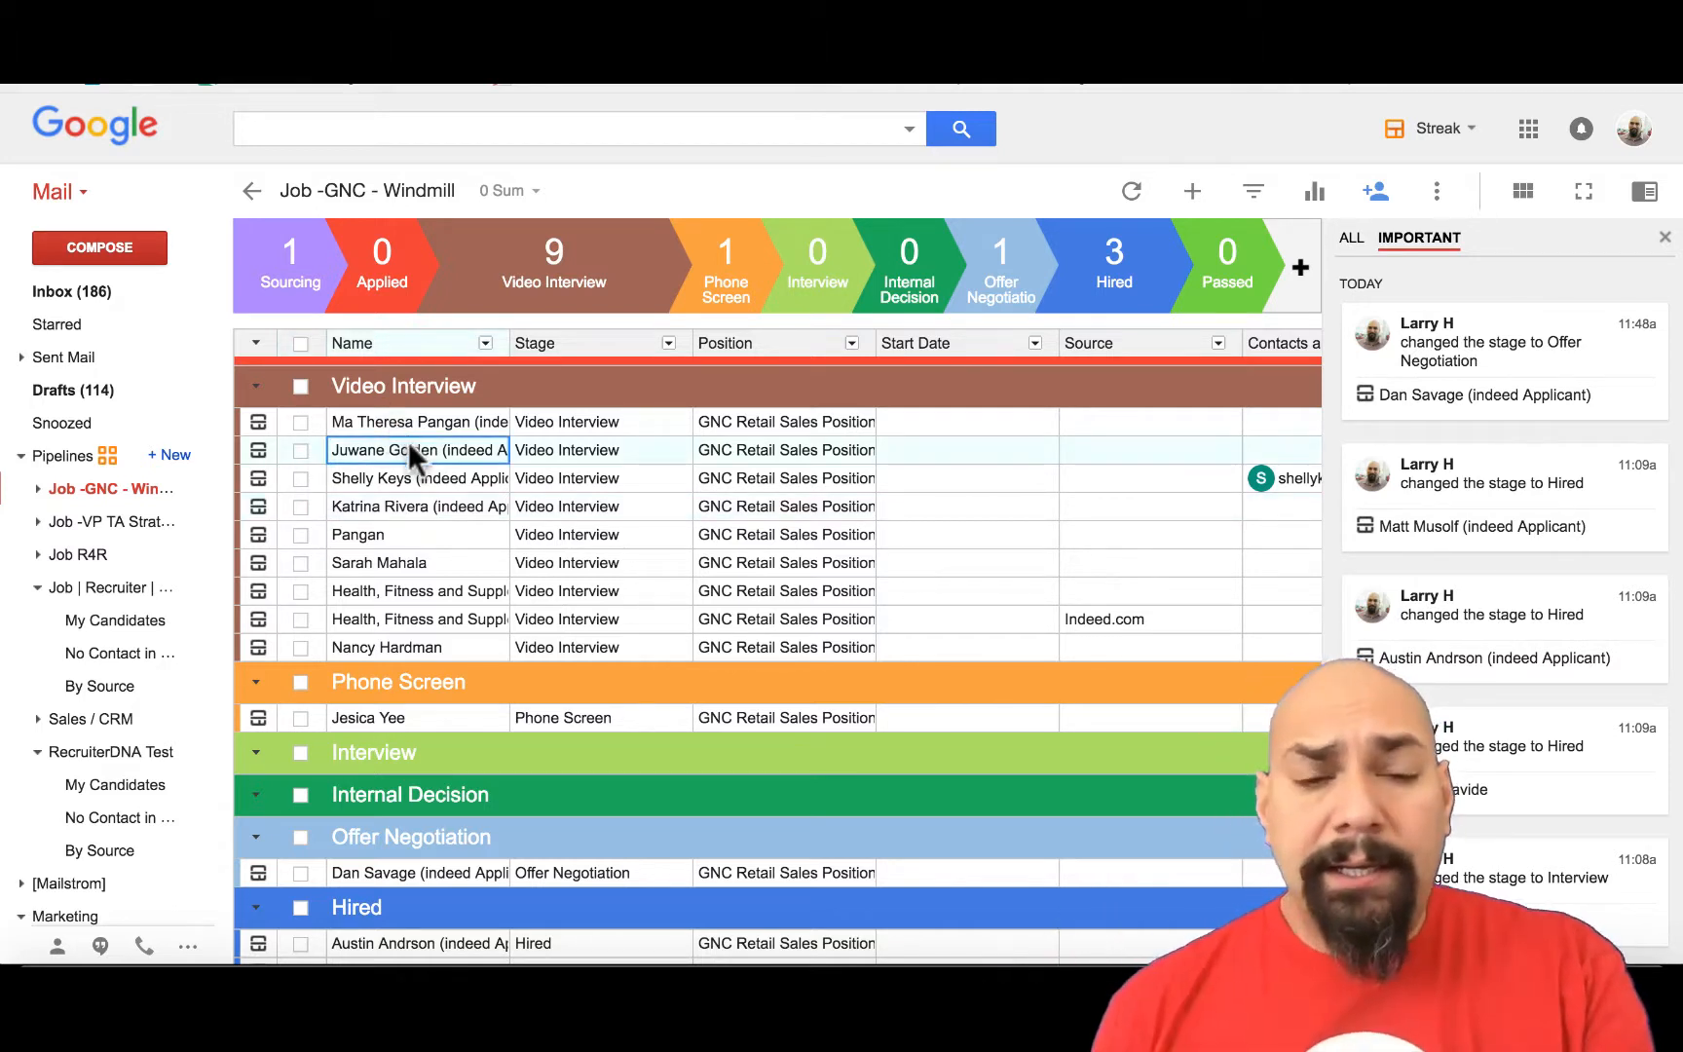
key("Up")
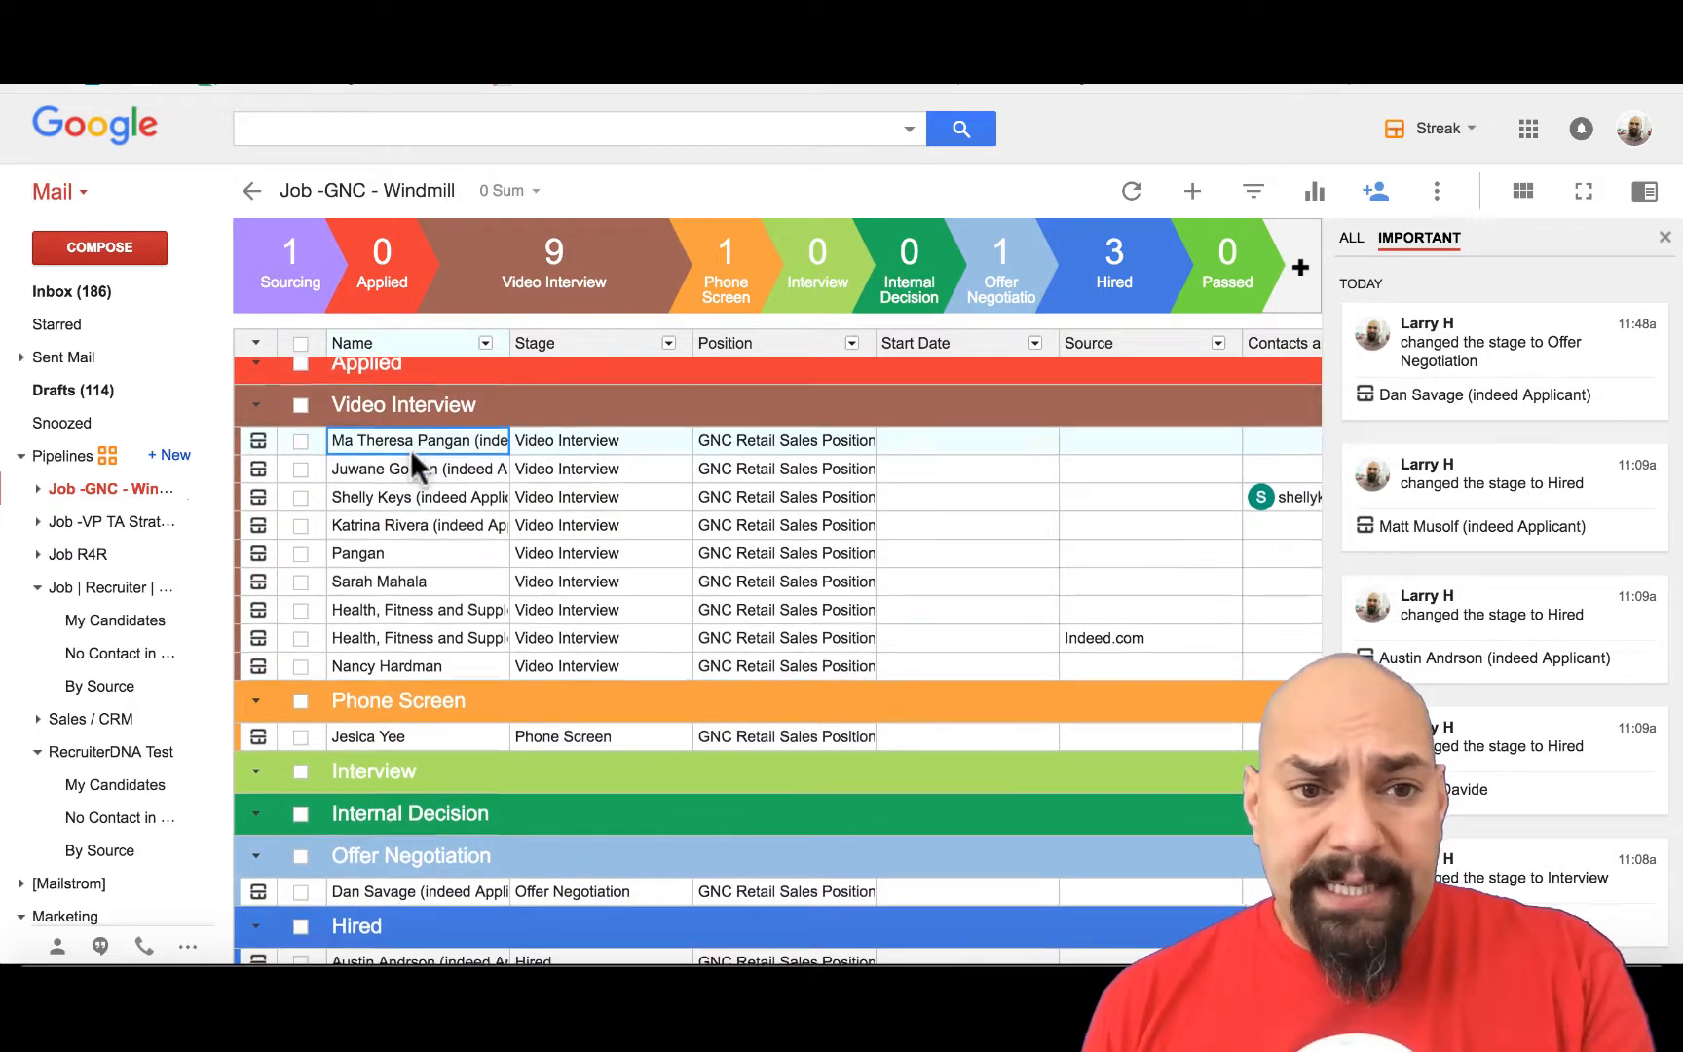
scroll(410, 448, "down", 3)
scroll(410, 448, "up", 3)
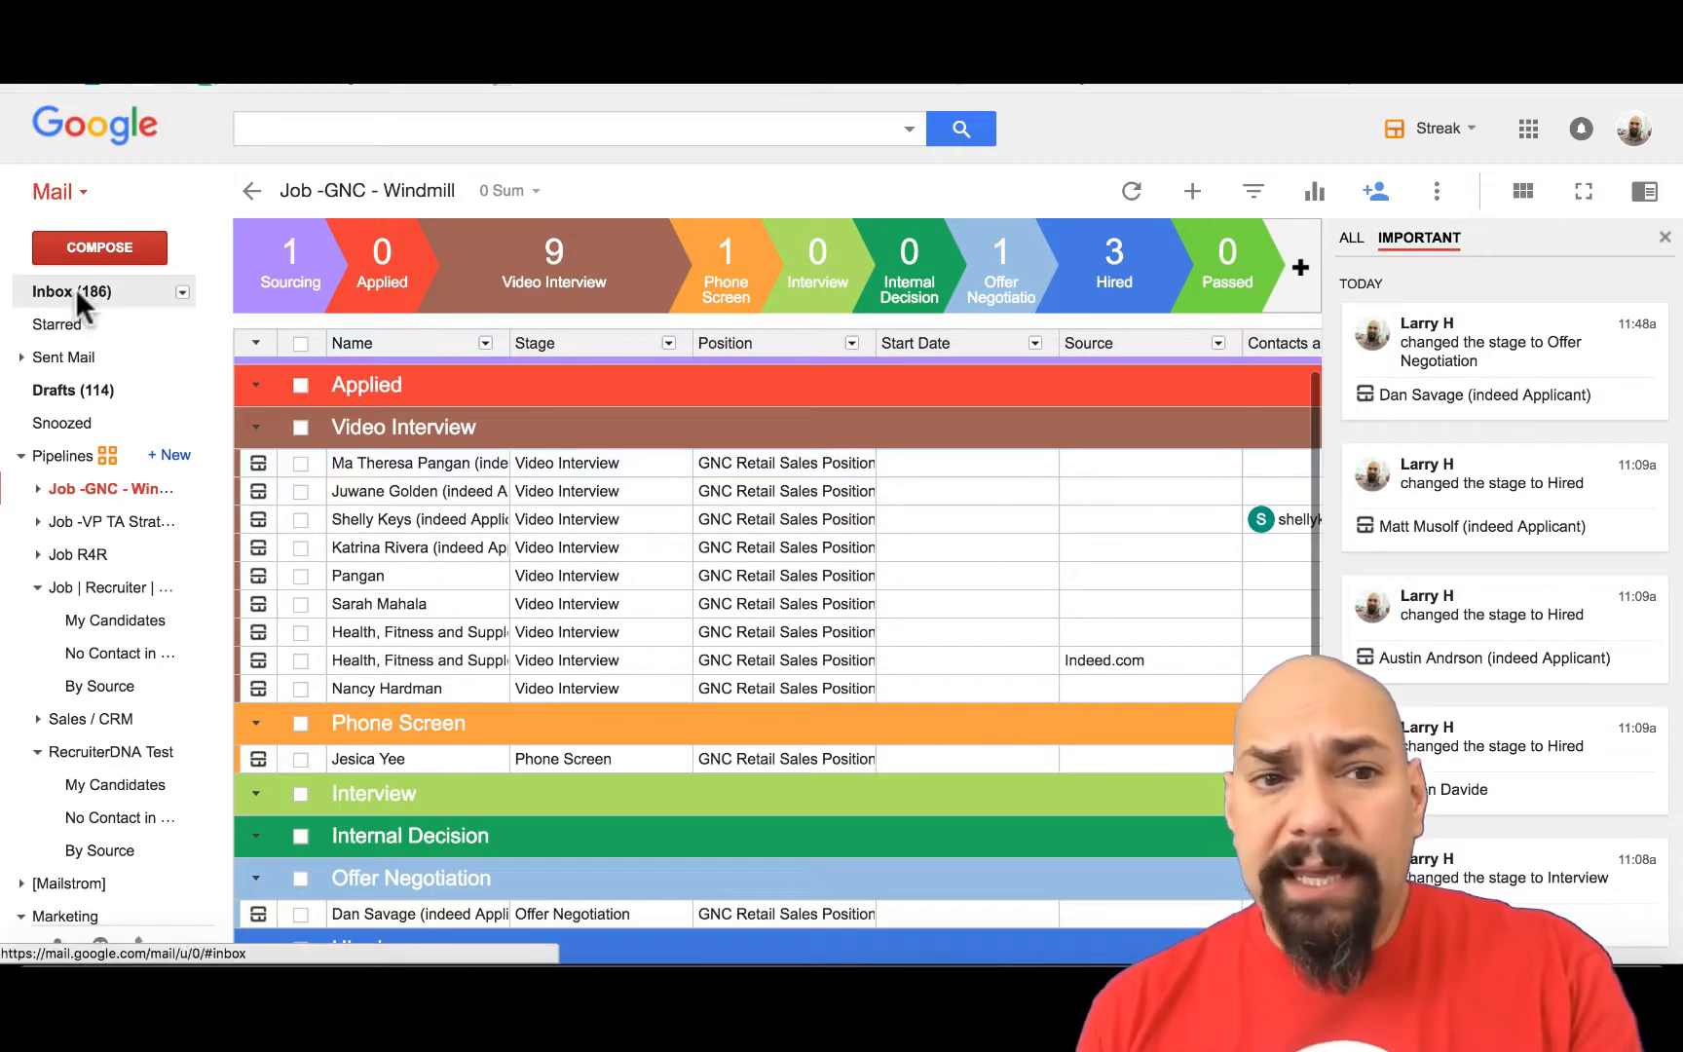
Step: Add the second Full-Time Recruiter applicant's inbox email to the suggested existing Health, Fitness and Supplement Retail Sales box in Job -GNC - Windmill
left_click(75, 290)
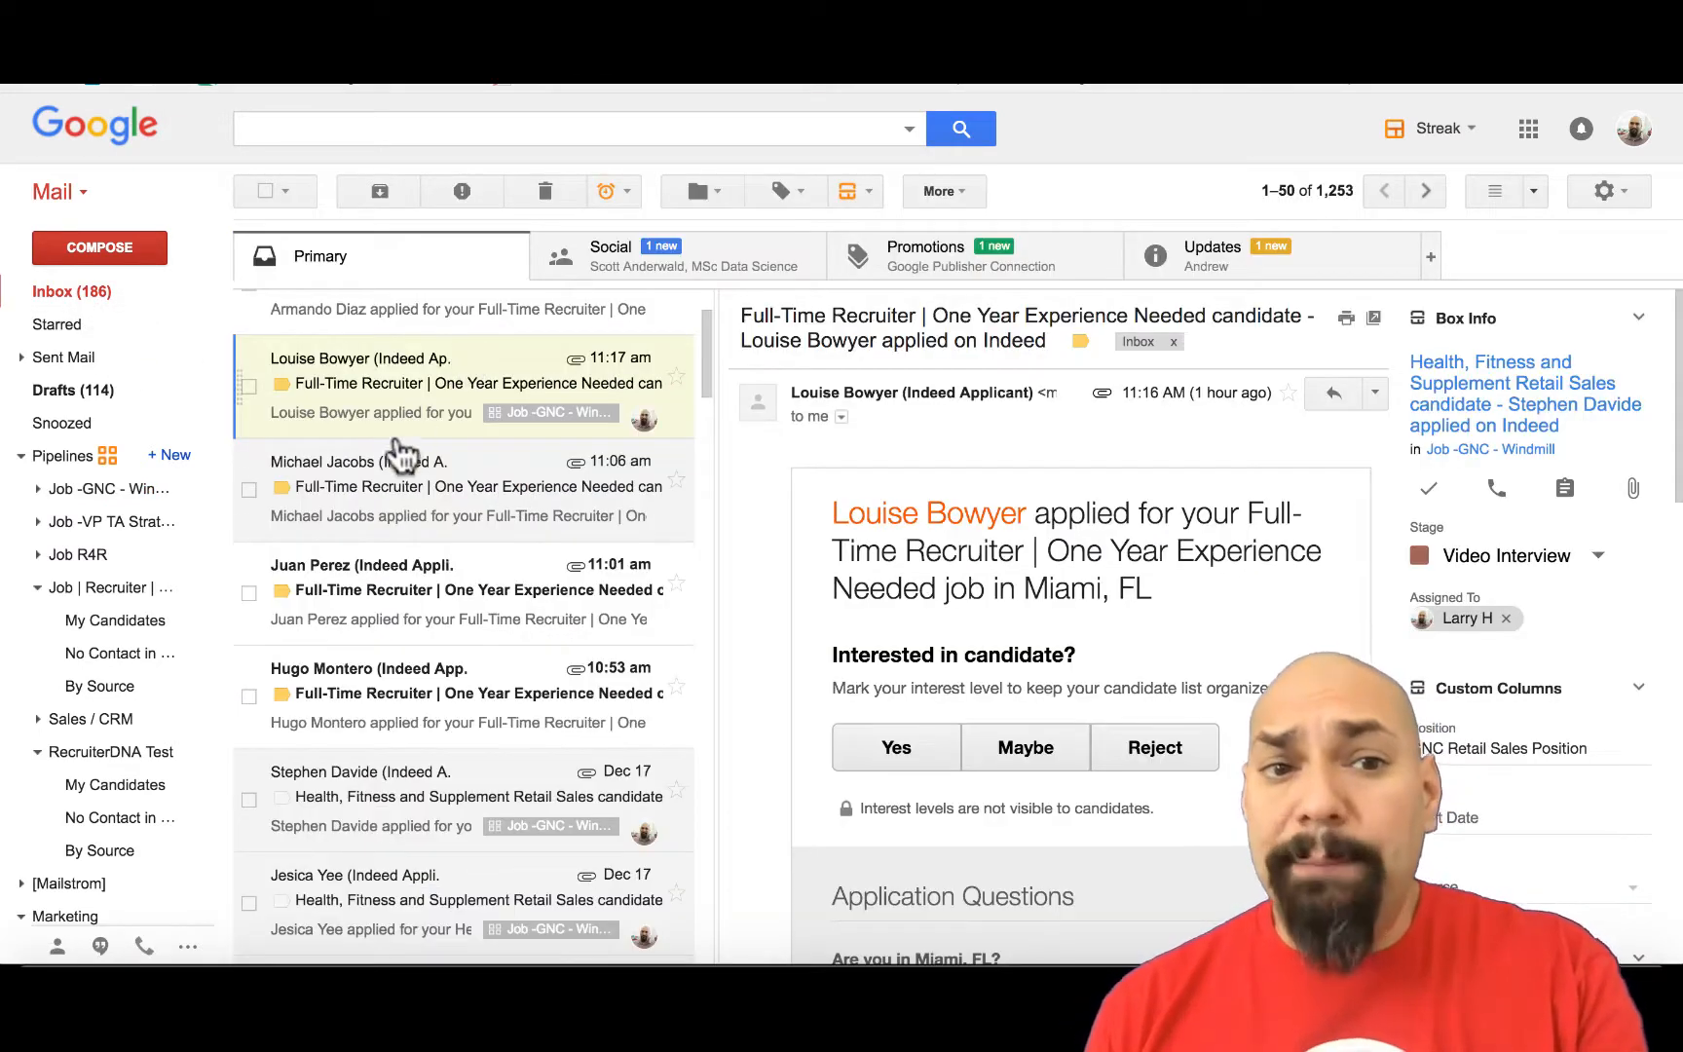
left_click(408, 502)
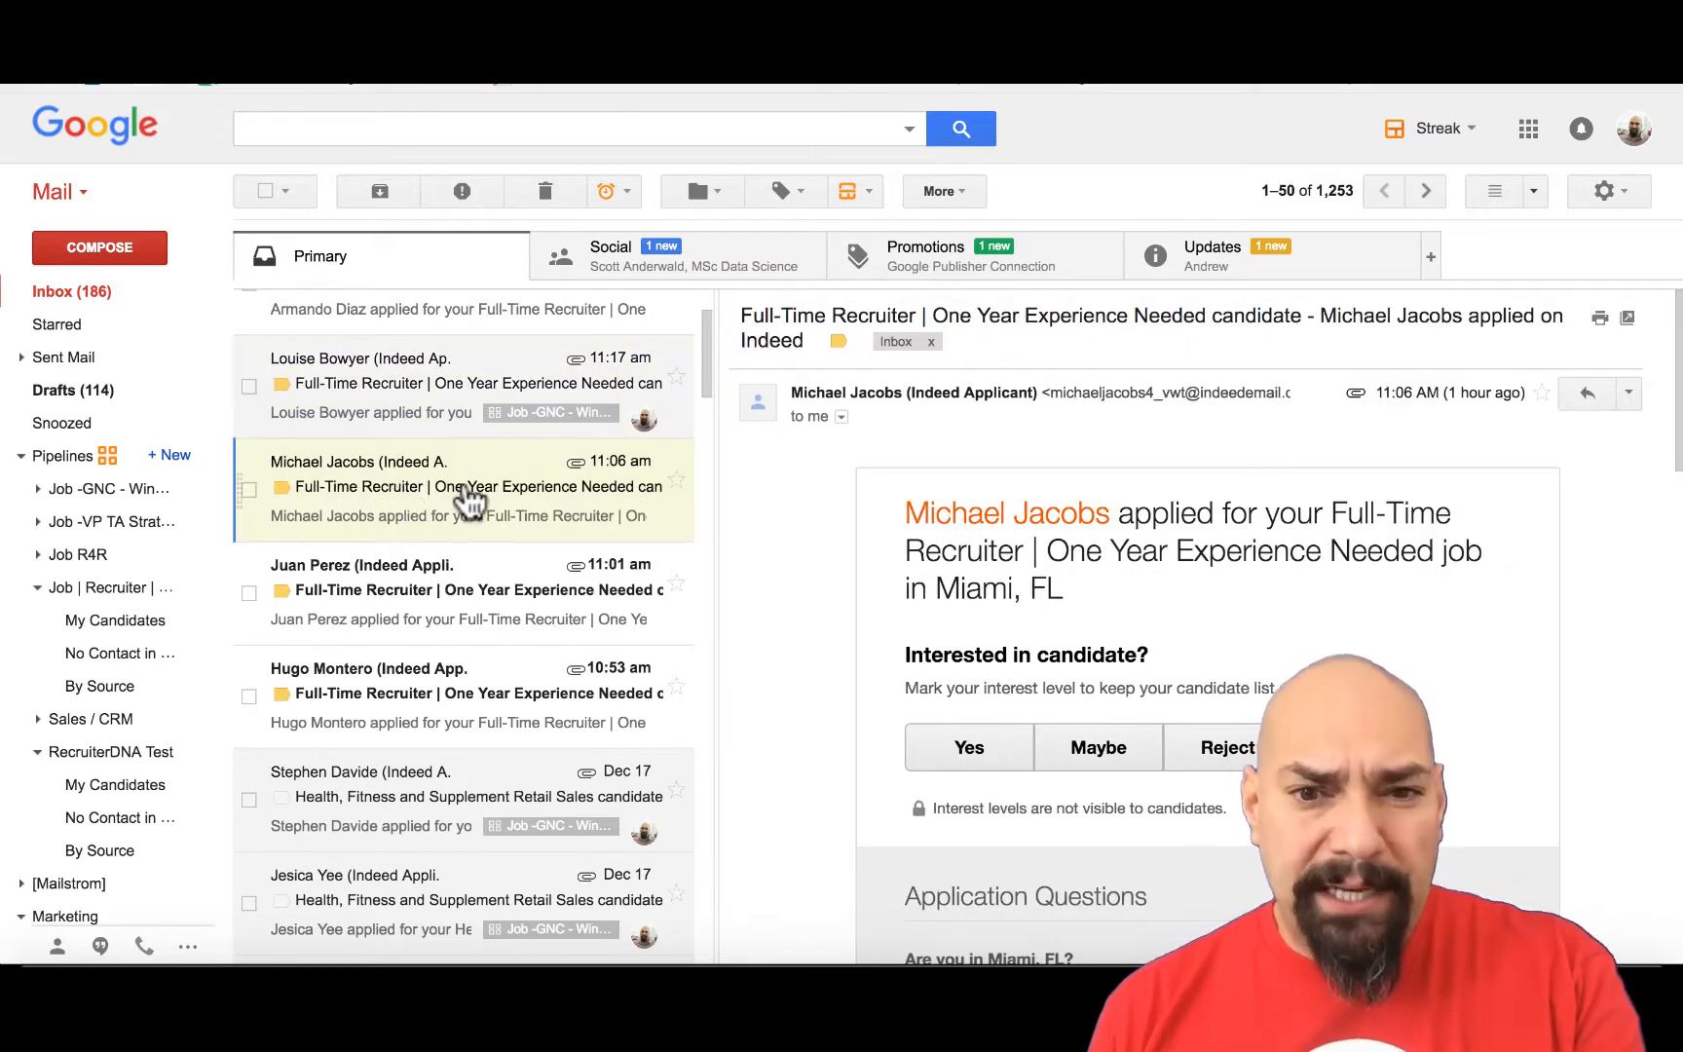
left_click(868, 193)
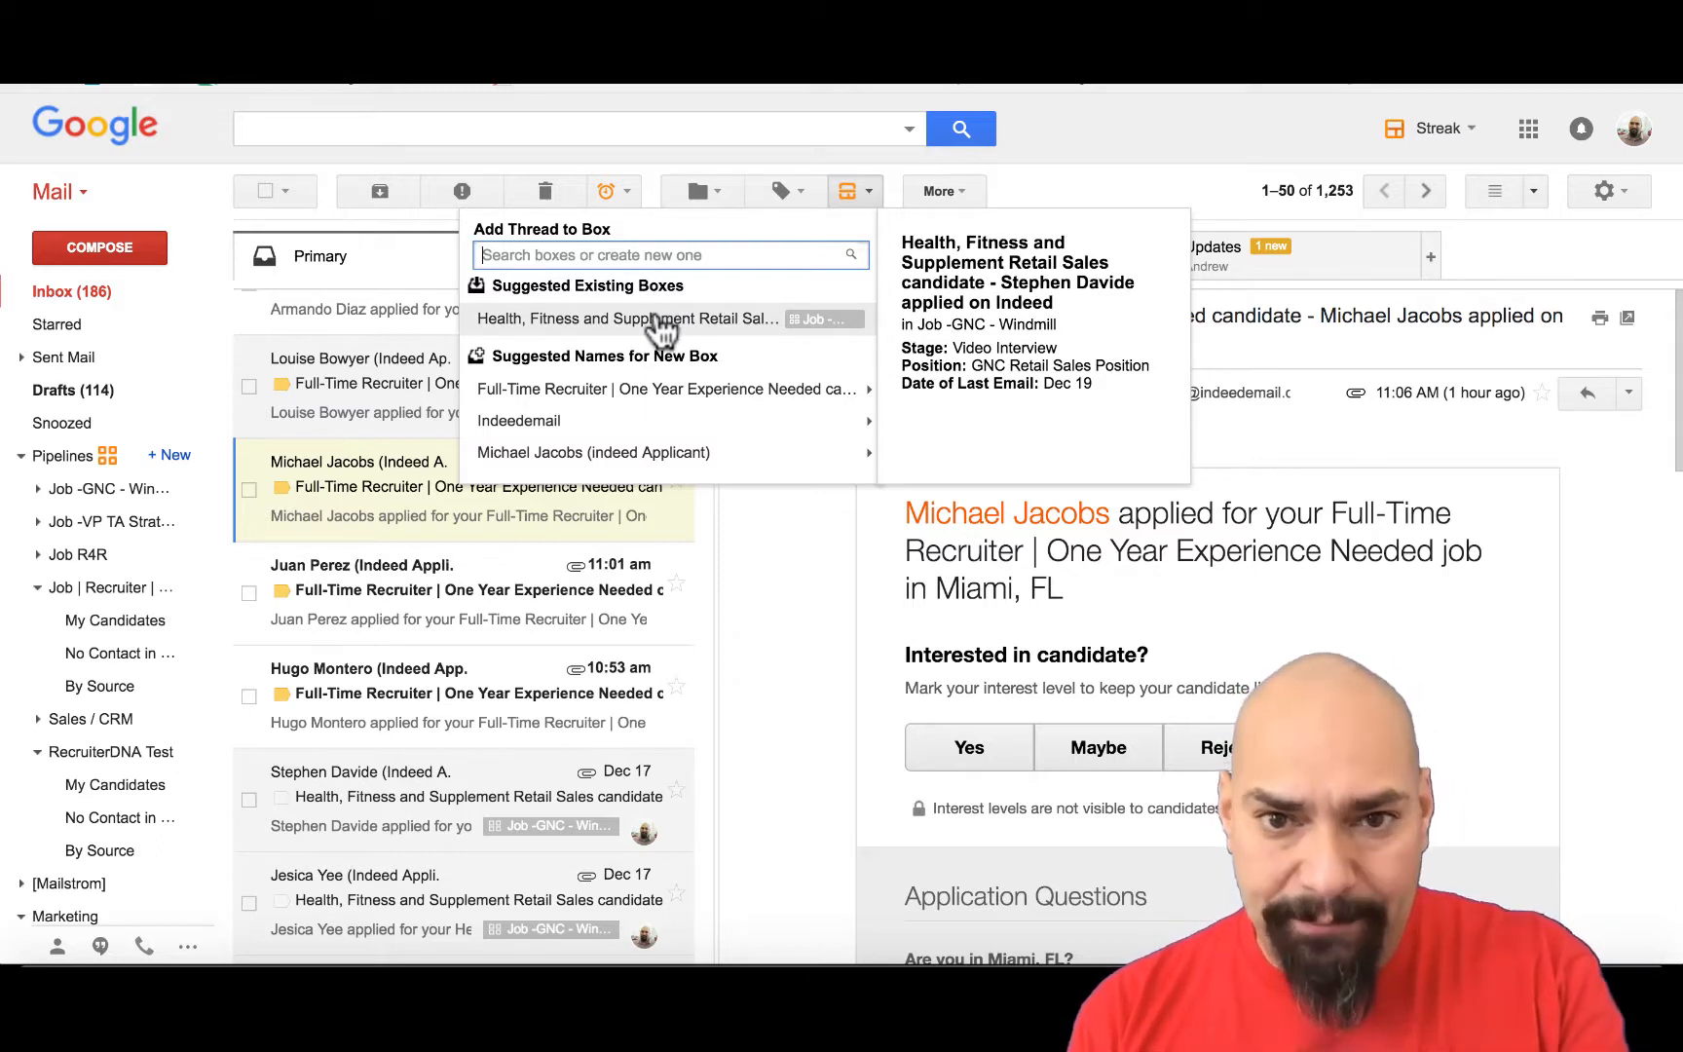
left_click(658, 321)
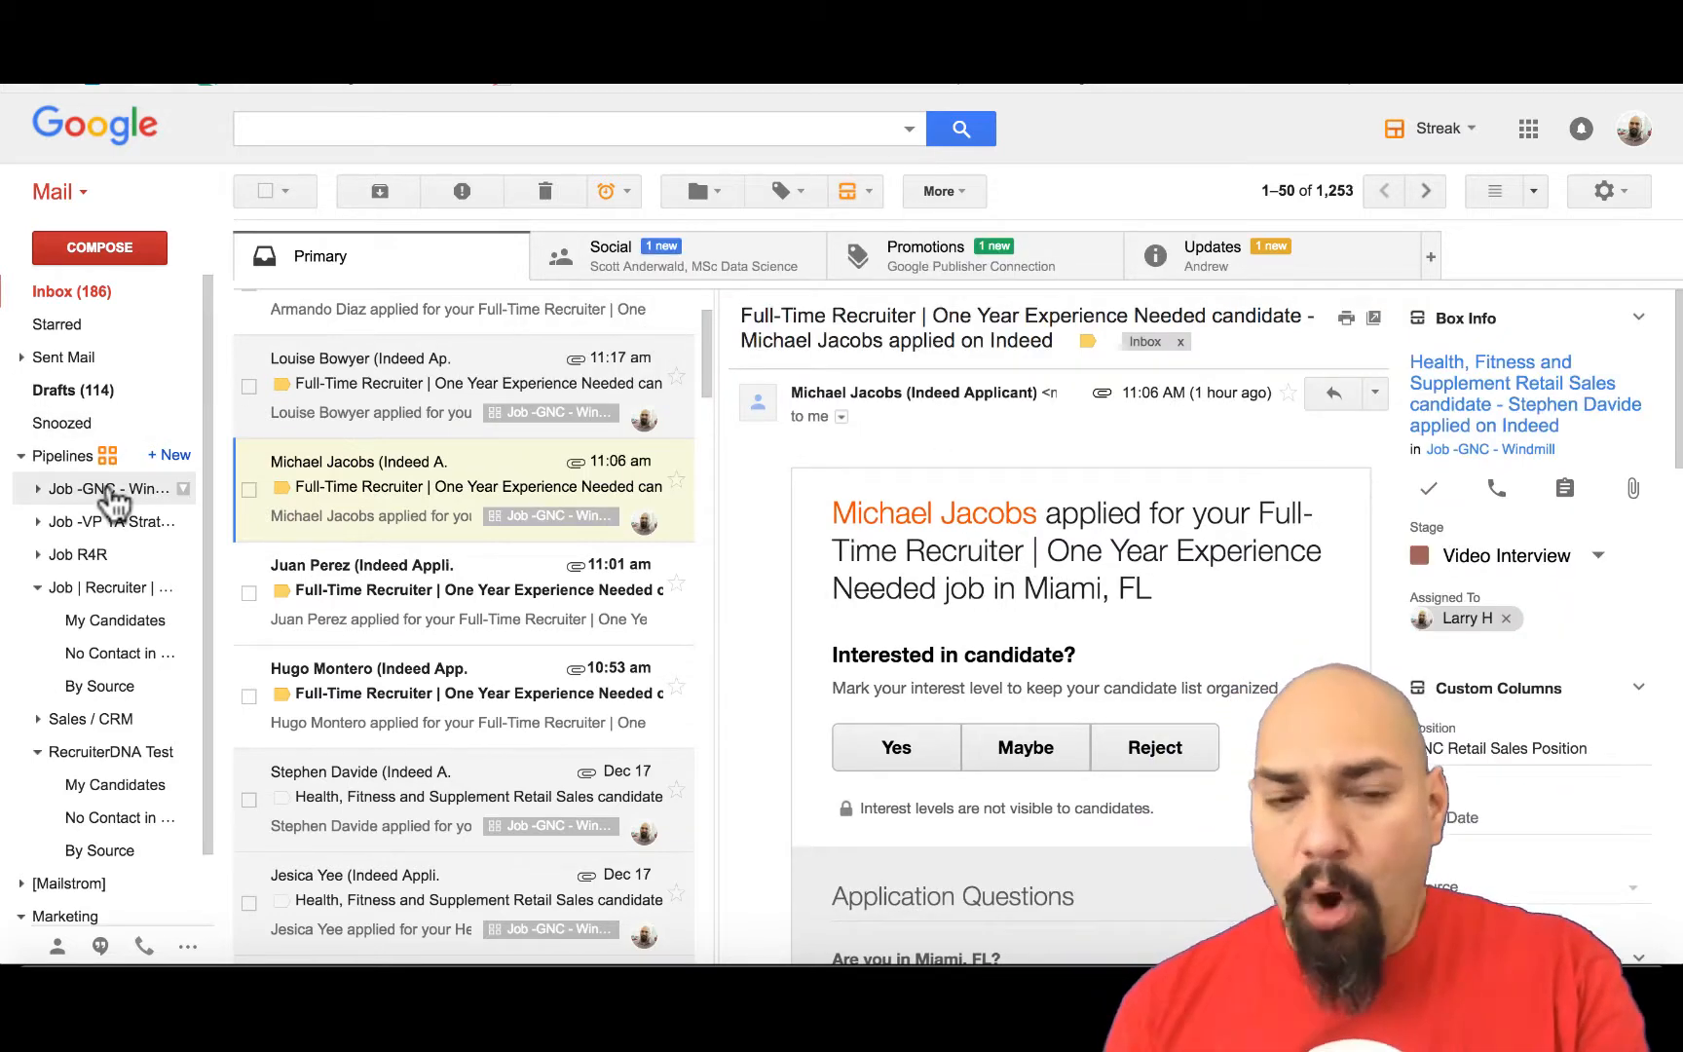
Step: Look through the stages of the Job -GNC - Windmill pipeline and open the applicant box in its Sourcing stage
left_click(112, 490)
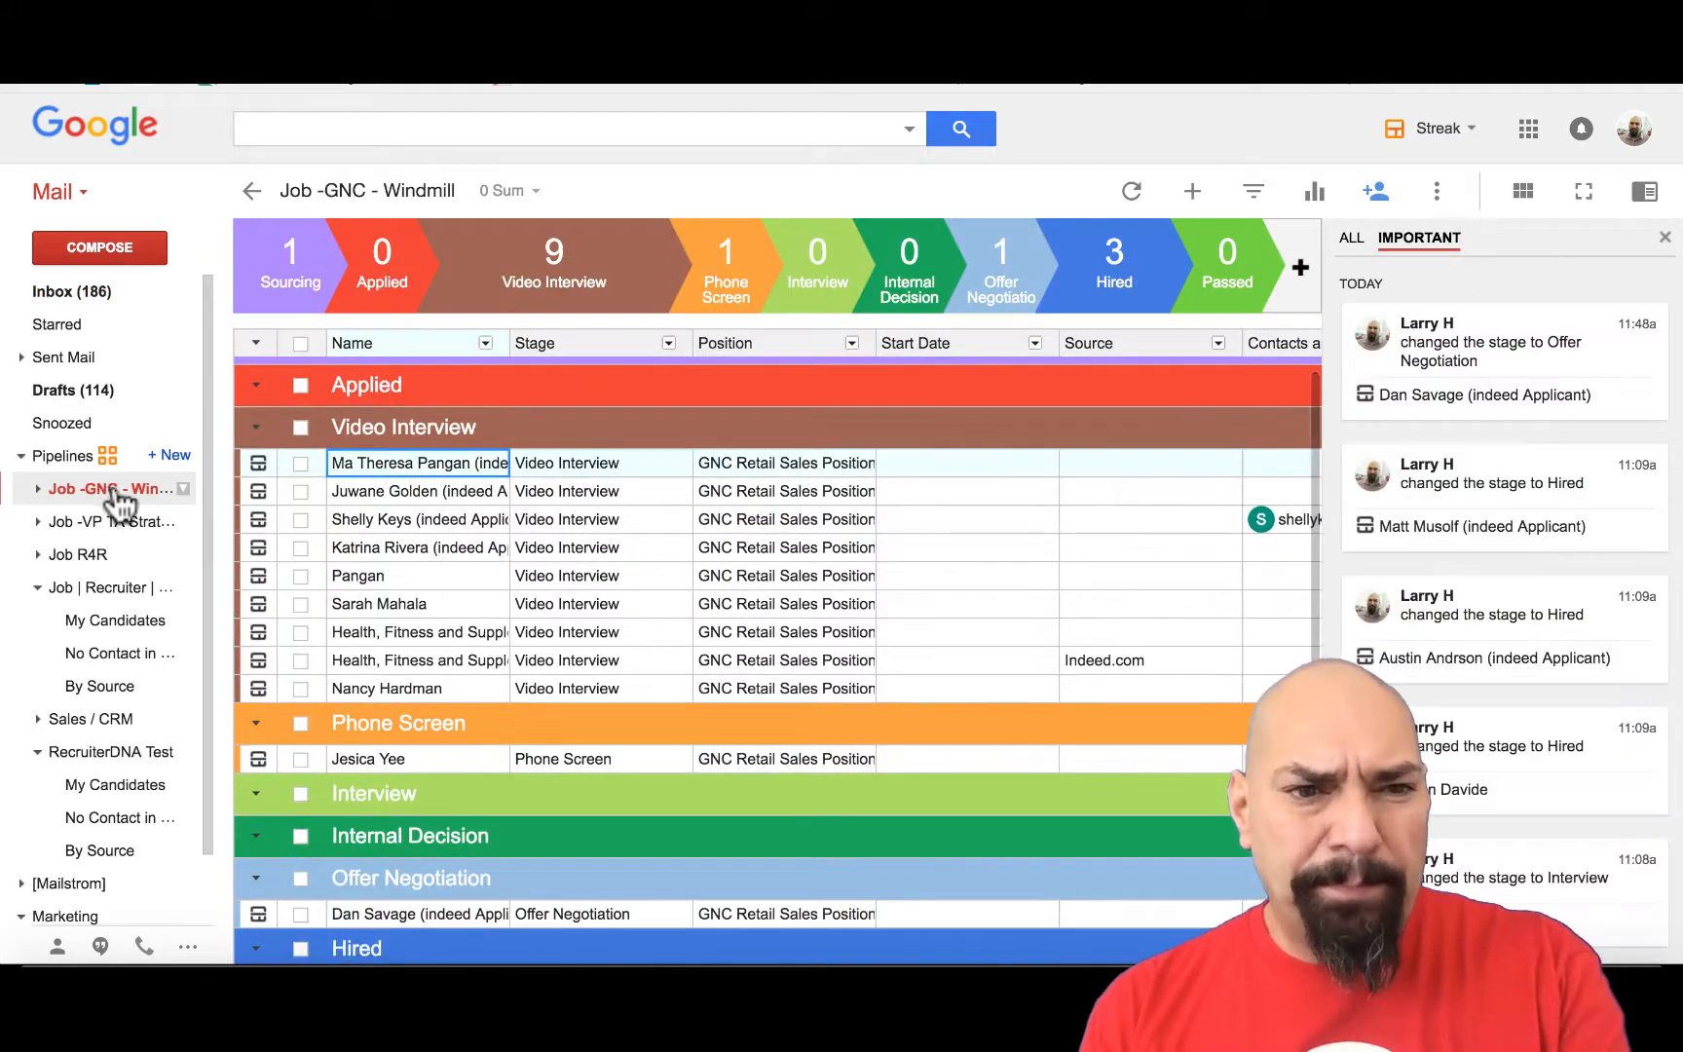
scroll(406, 508, "down", 1)
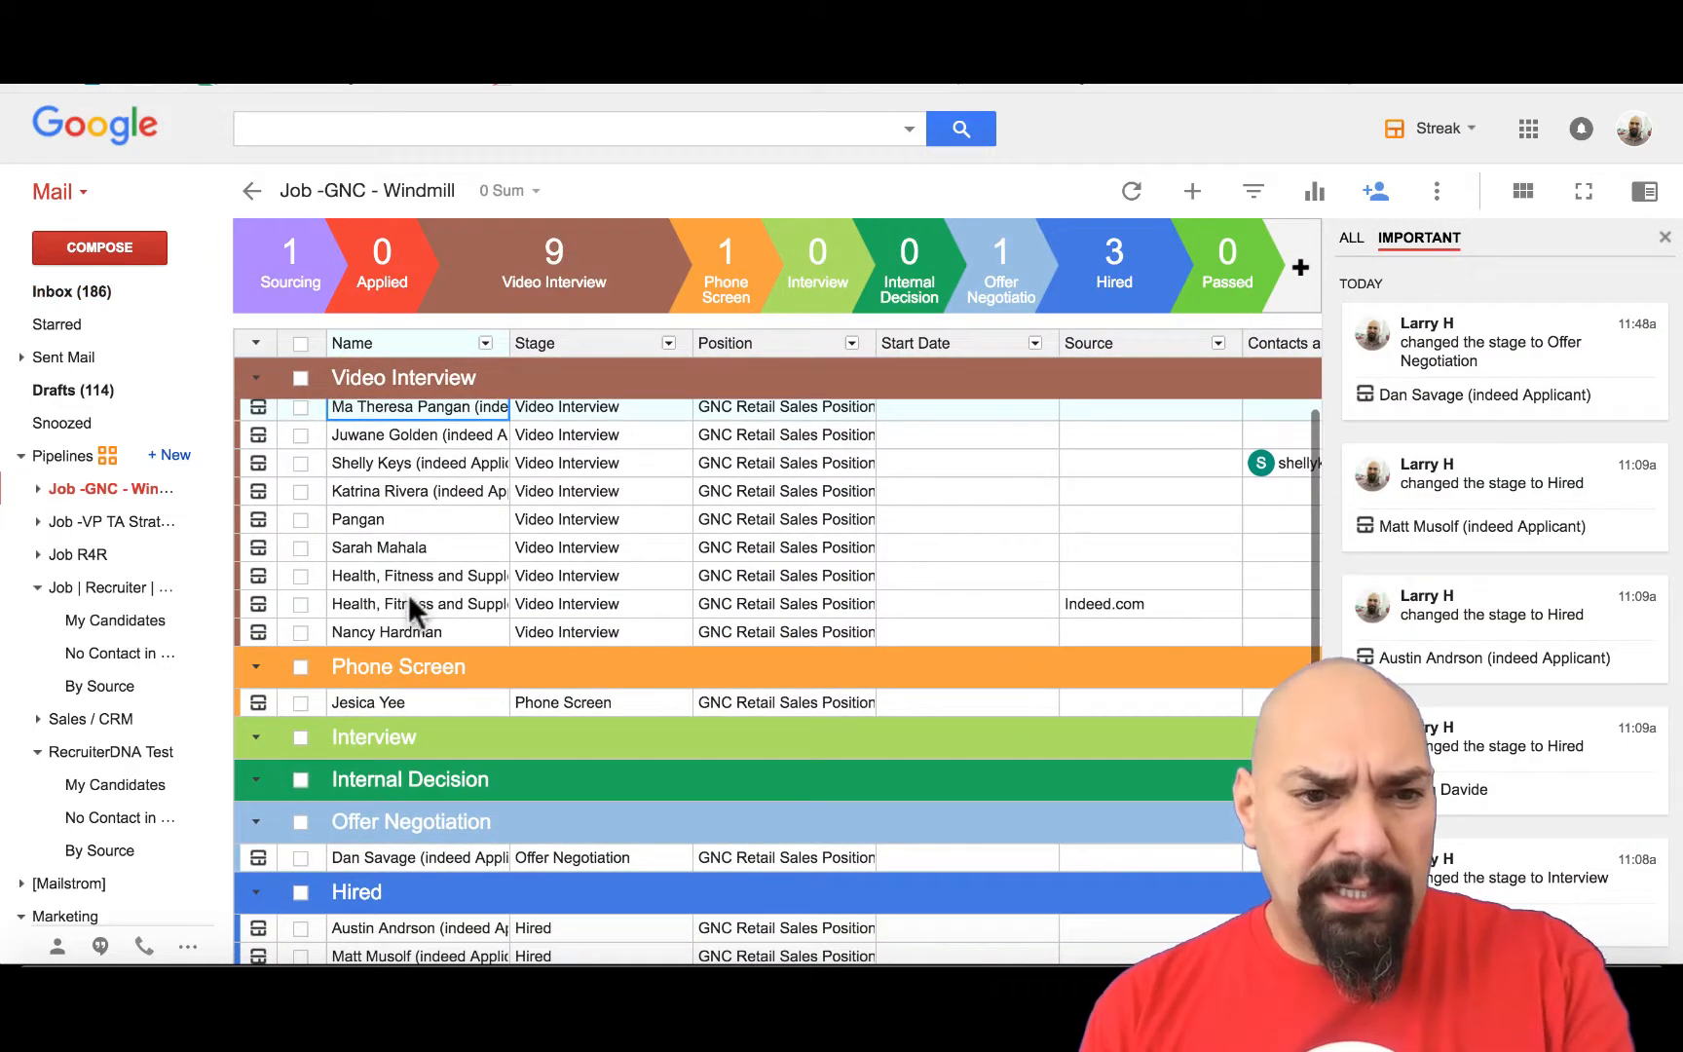
scroll(393, 516, "up", 1)
left_click(390, 501)
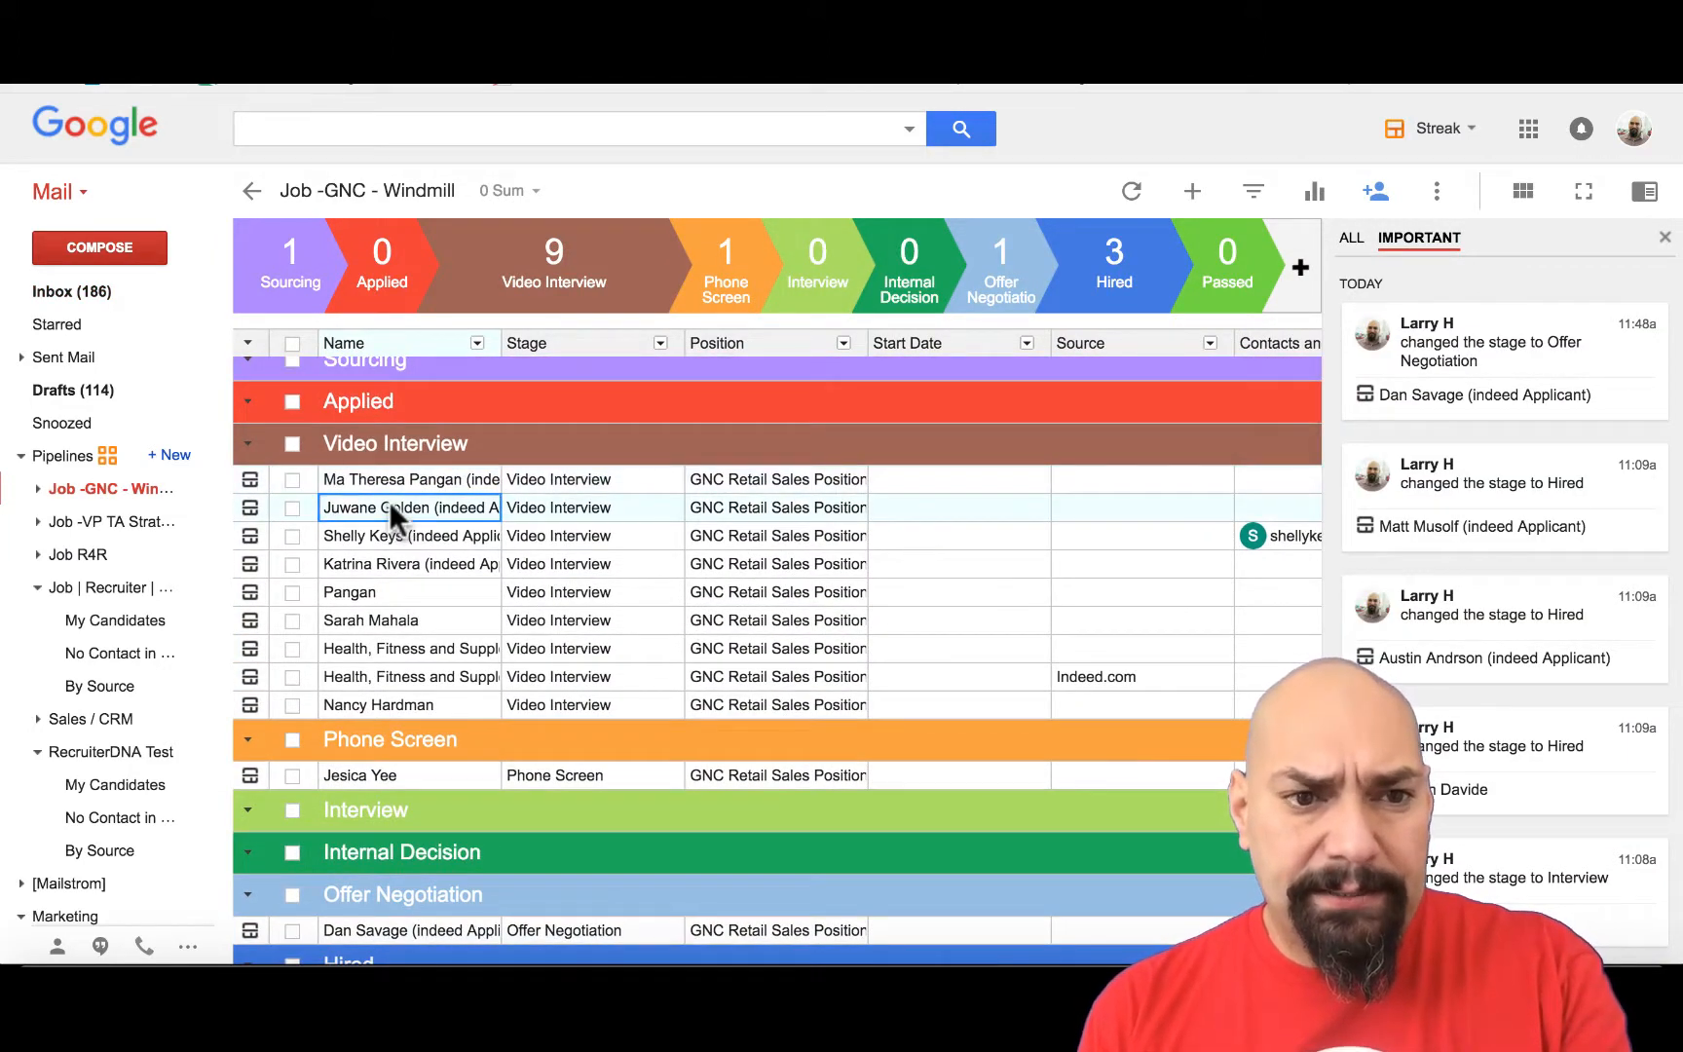
scroll(351, 682, "up", 1)
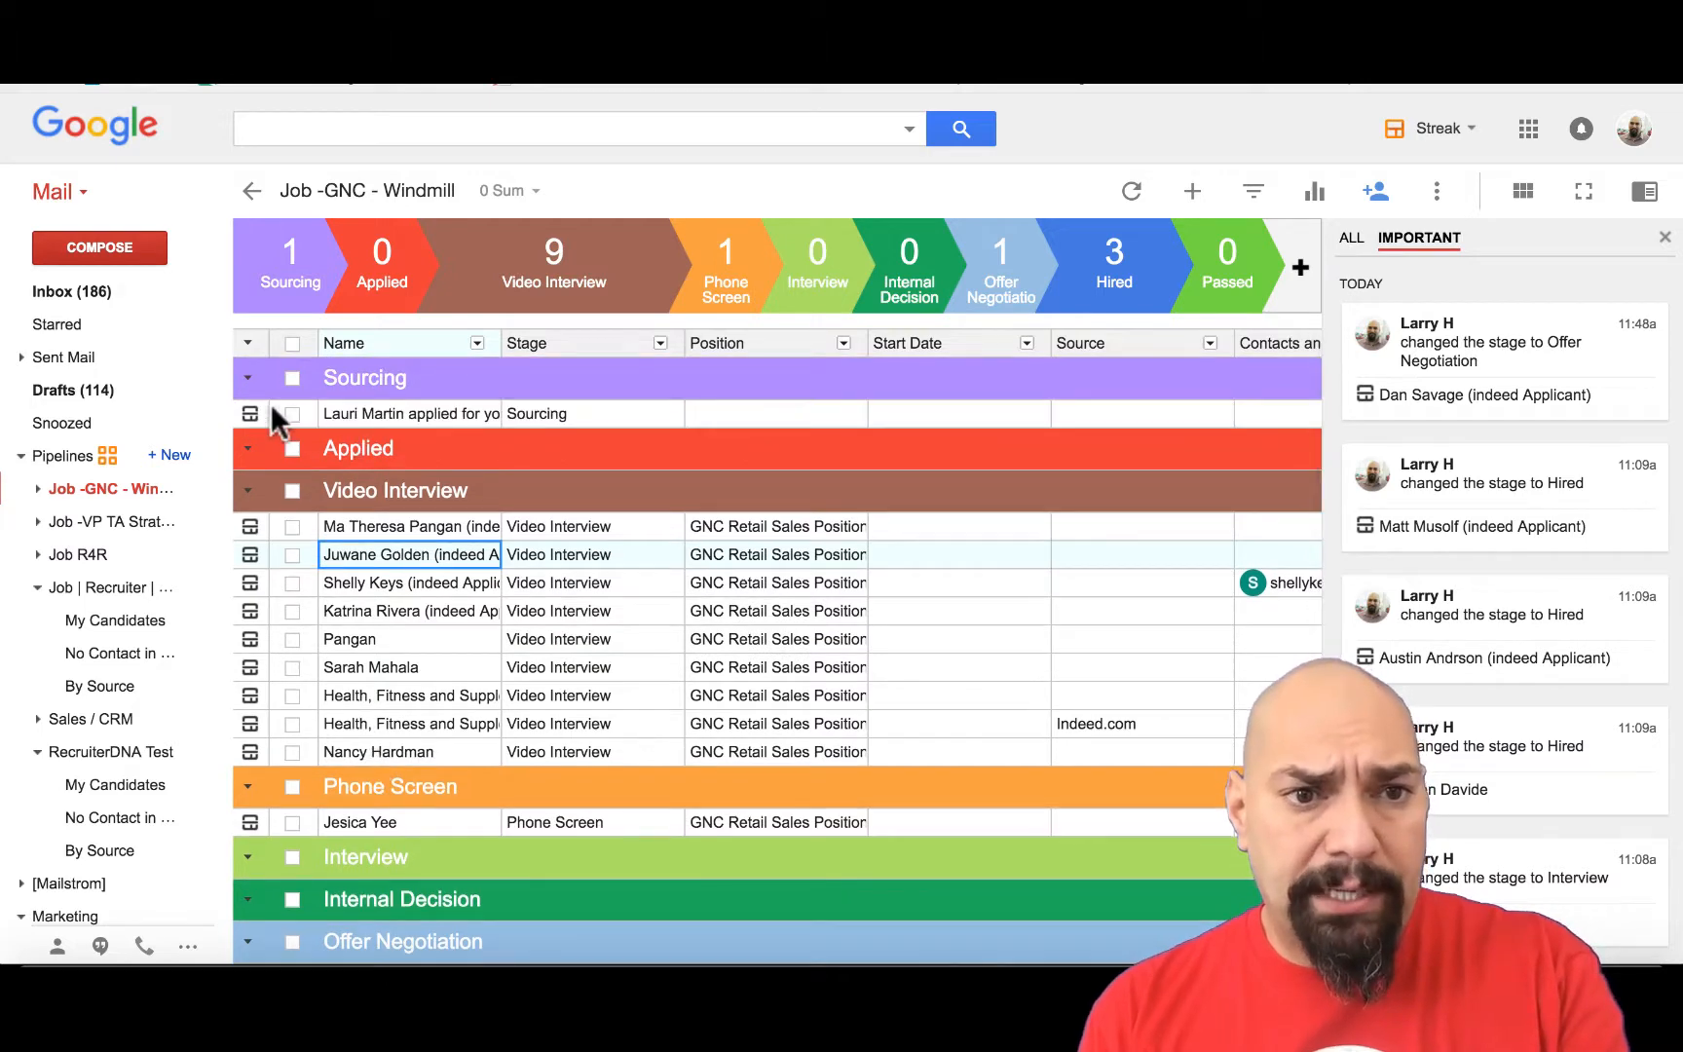
left_click(403, 413)
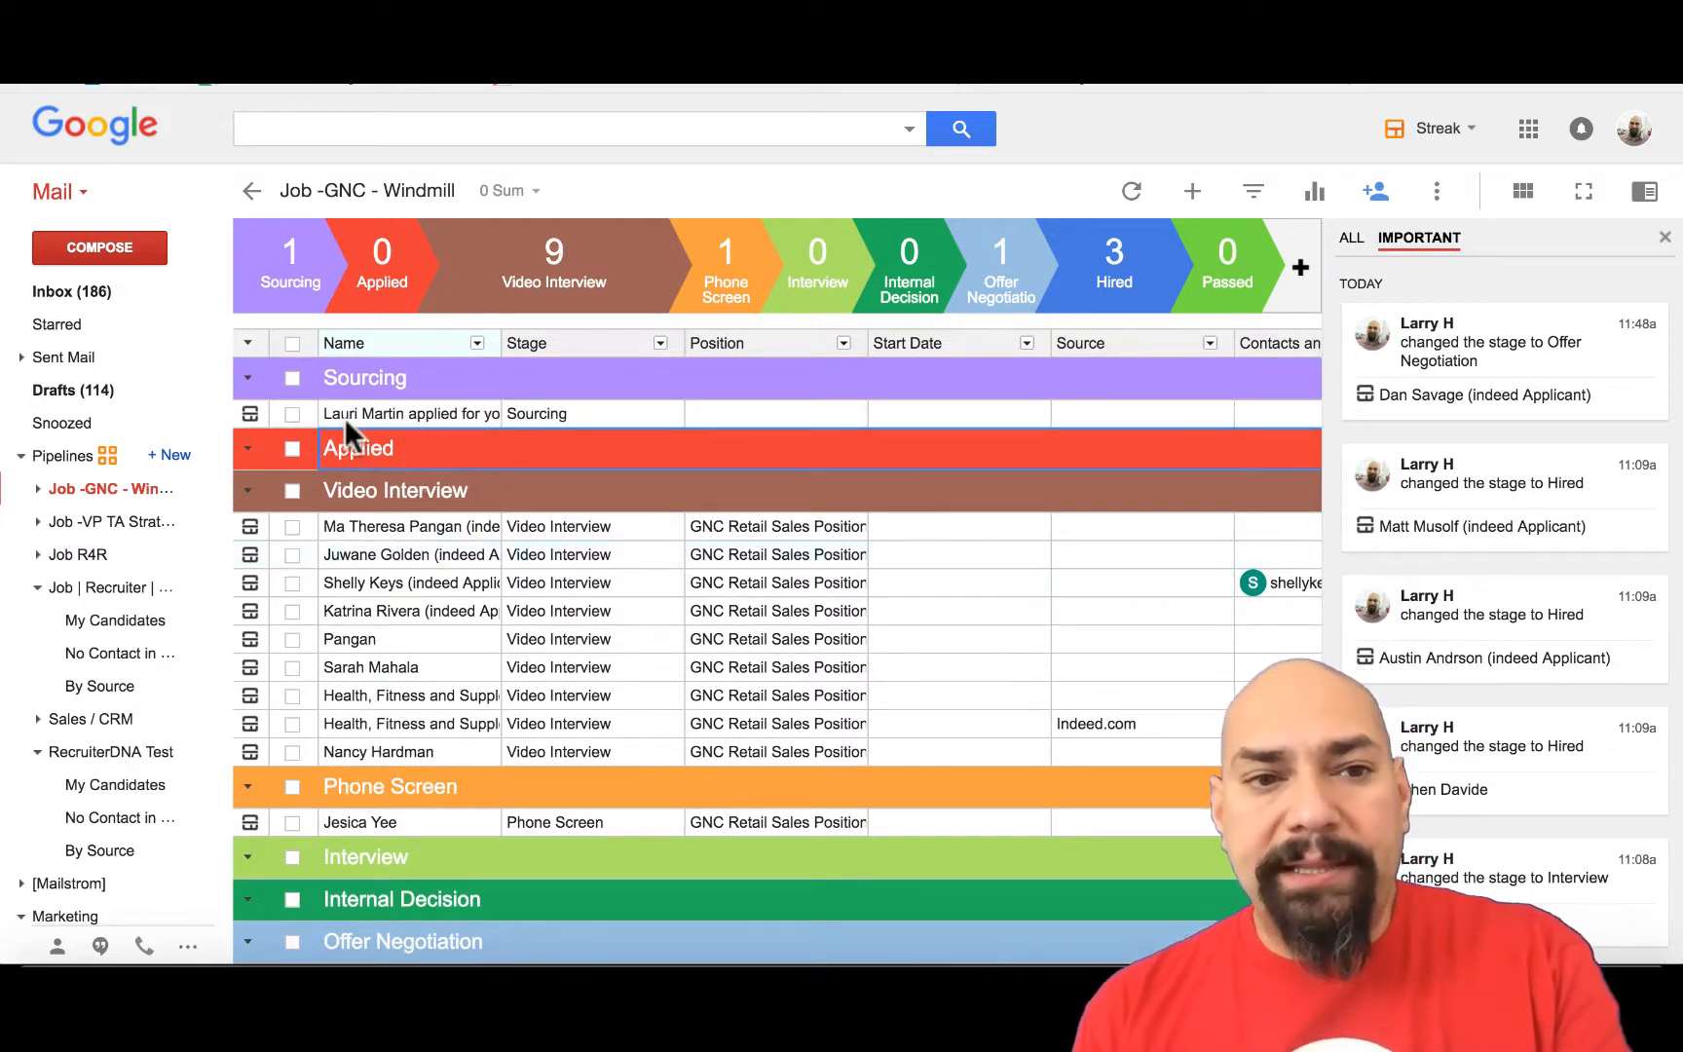
left_click(247, 411)
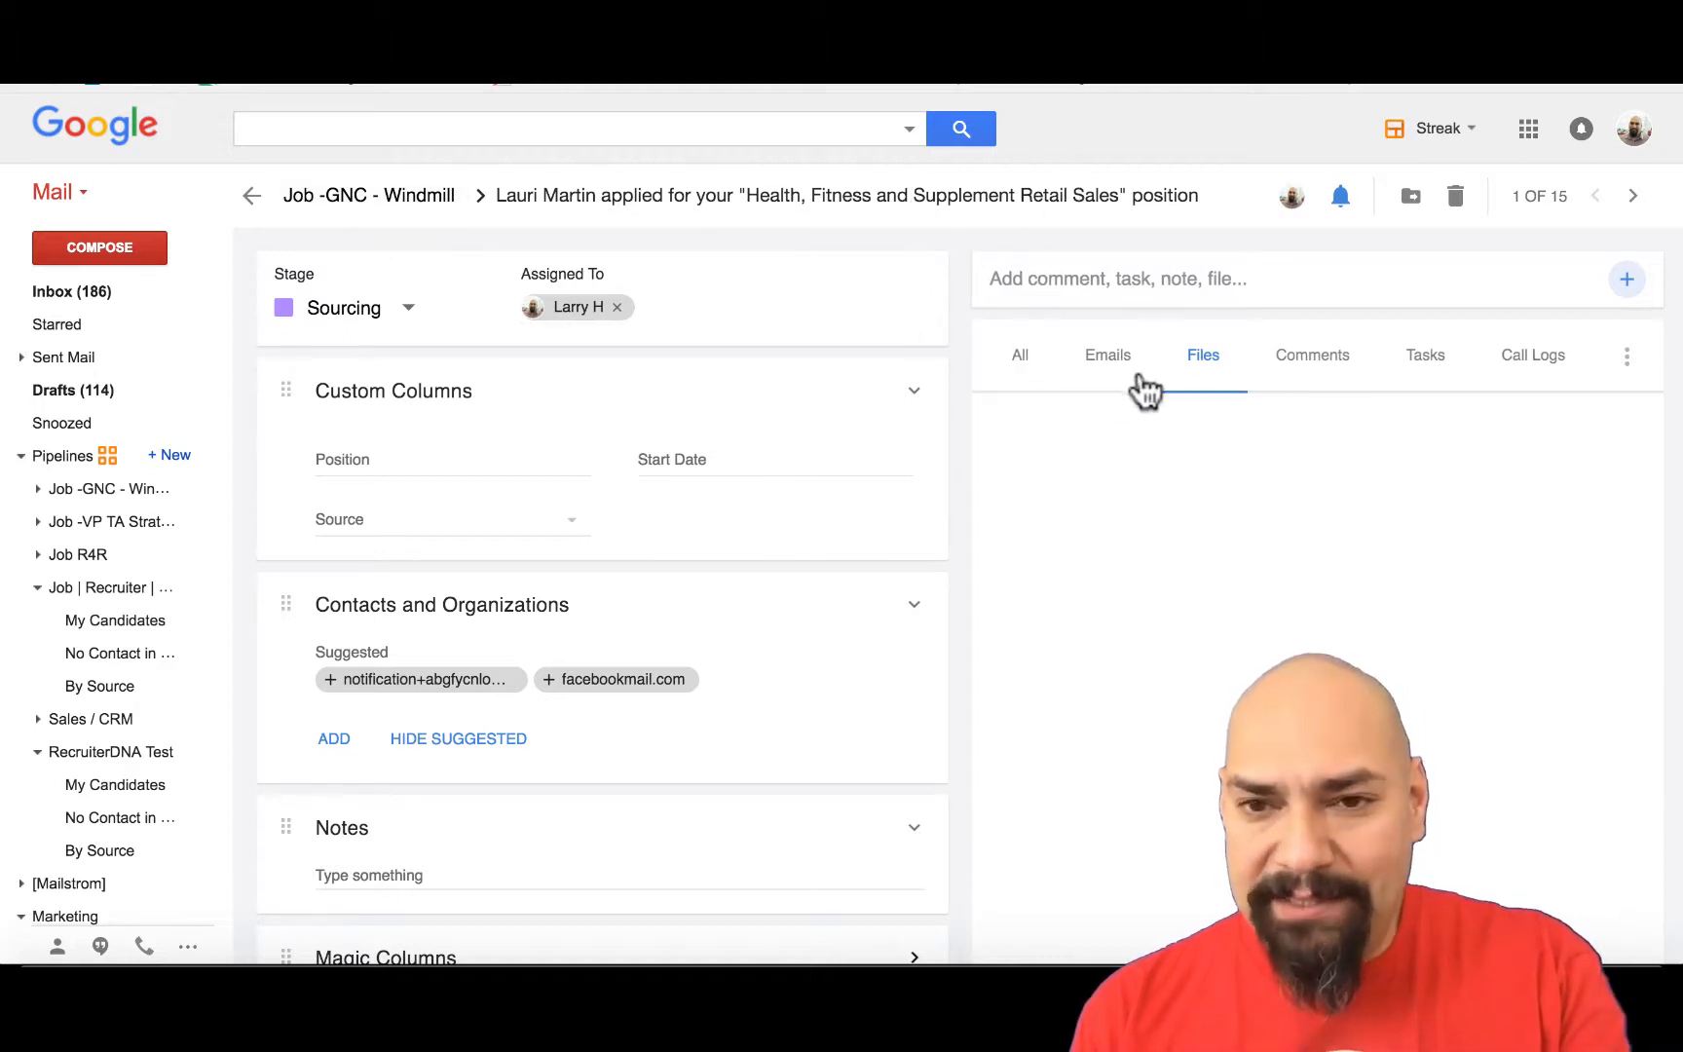
Step: Review the applicant box's full activity, emails, files and call logs
left_click(1018, 358)
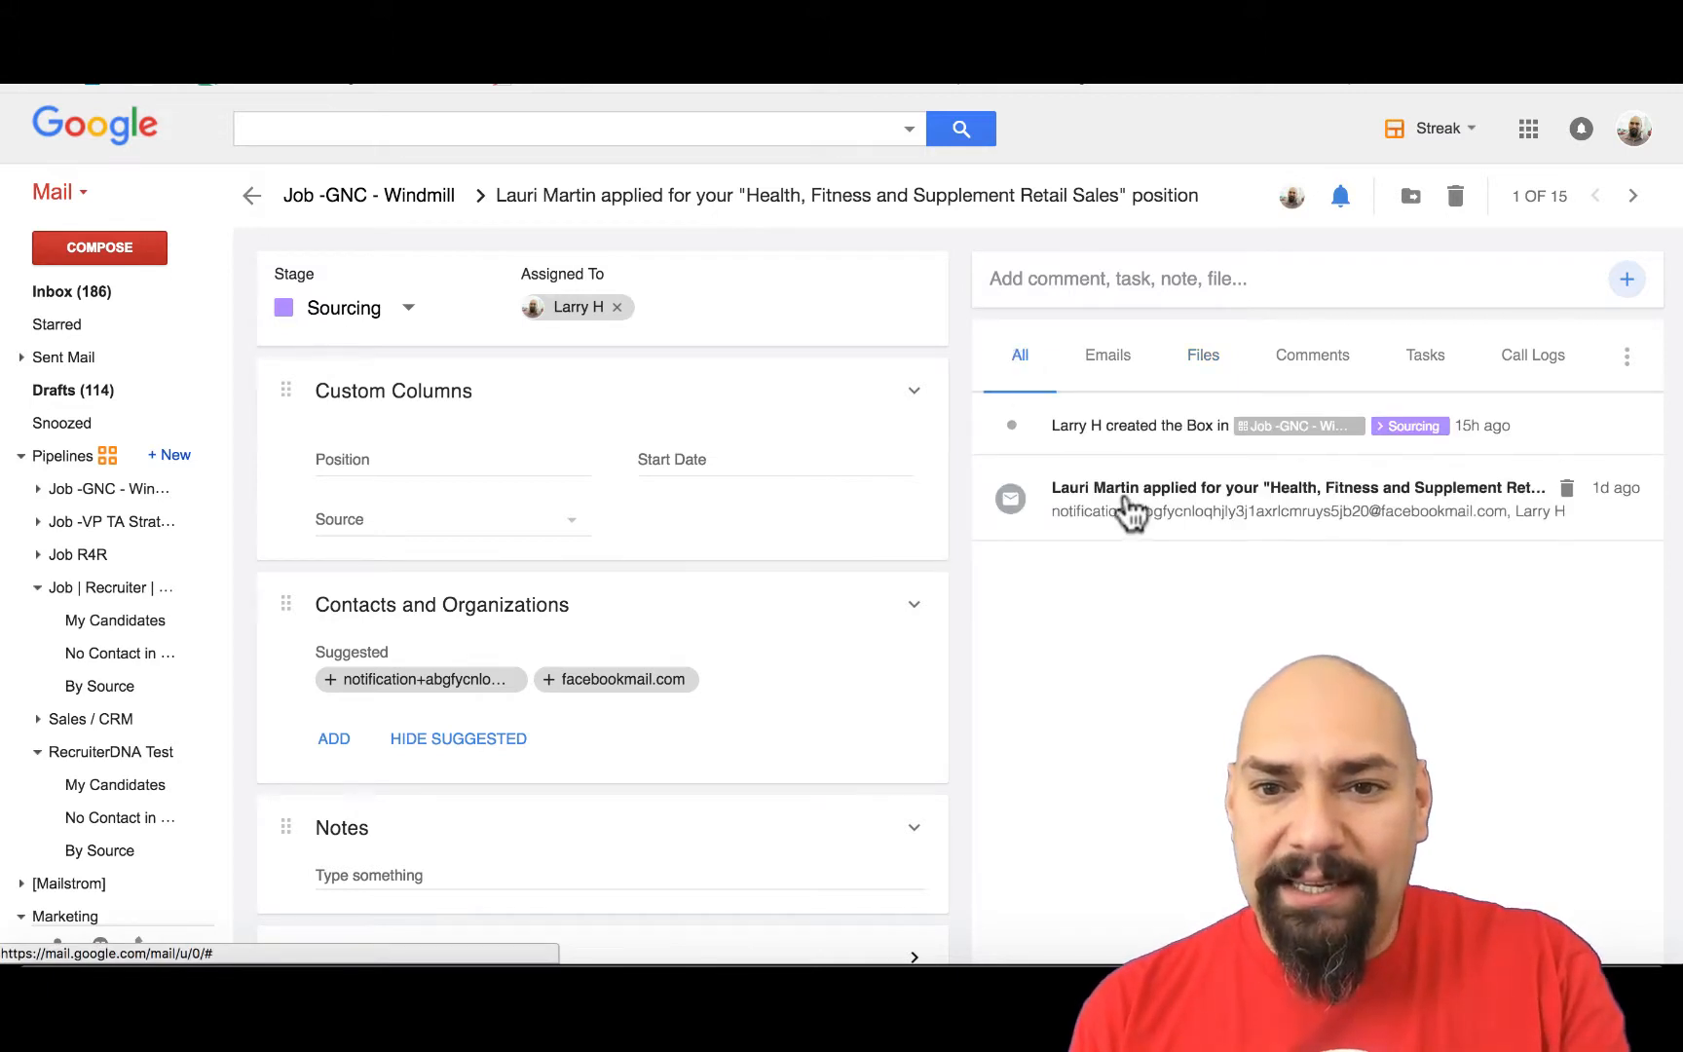
left_click(1108, 361)
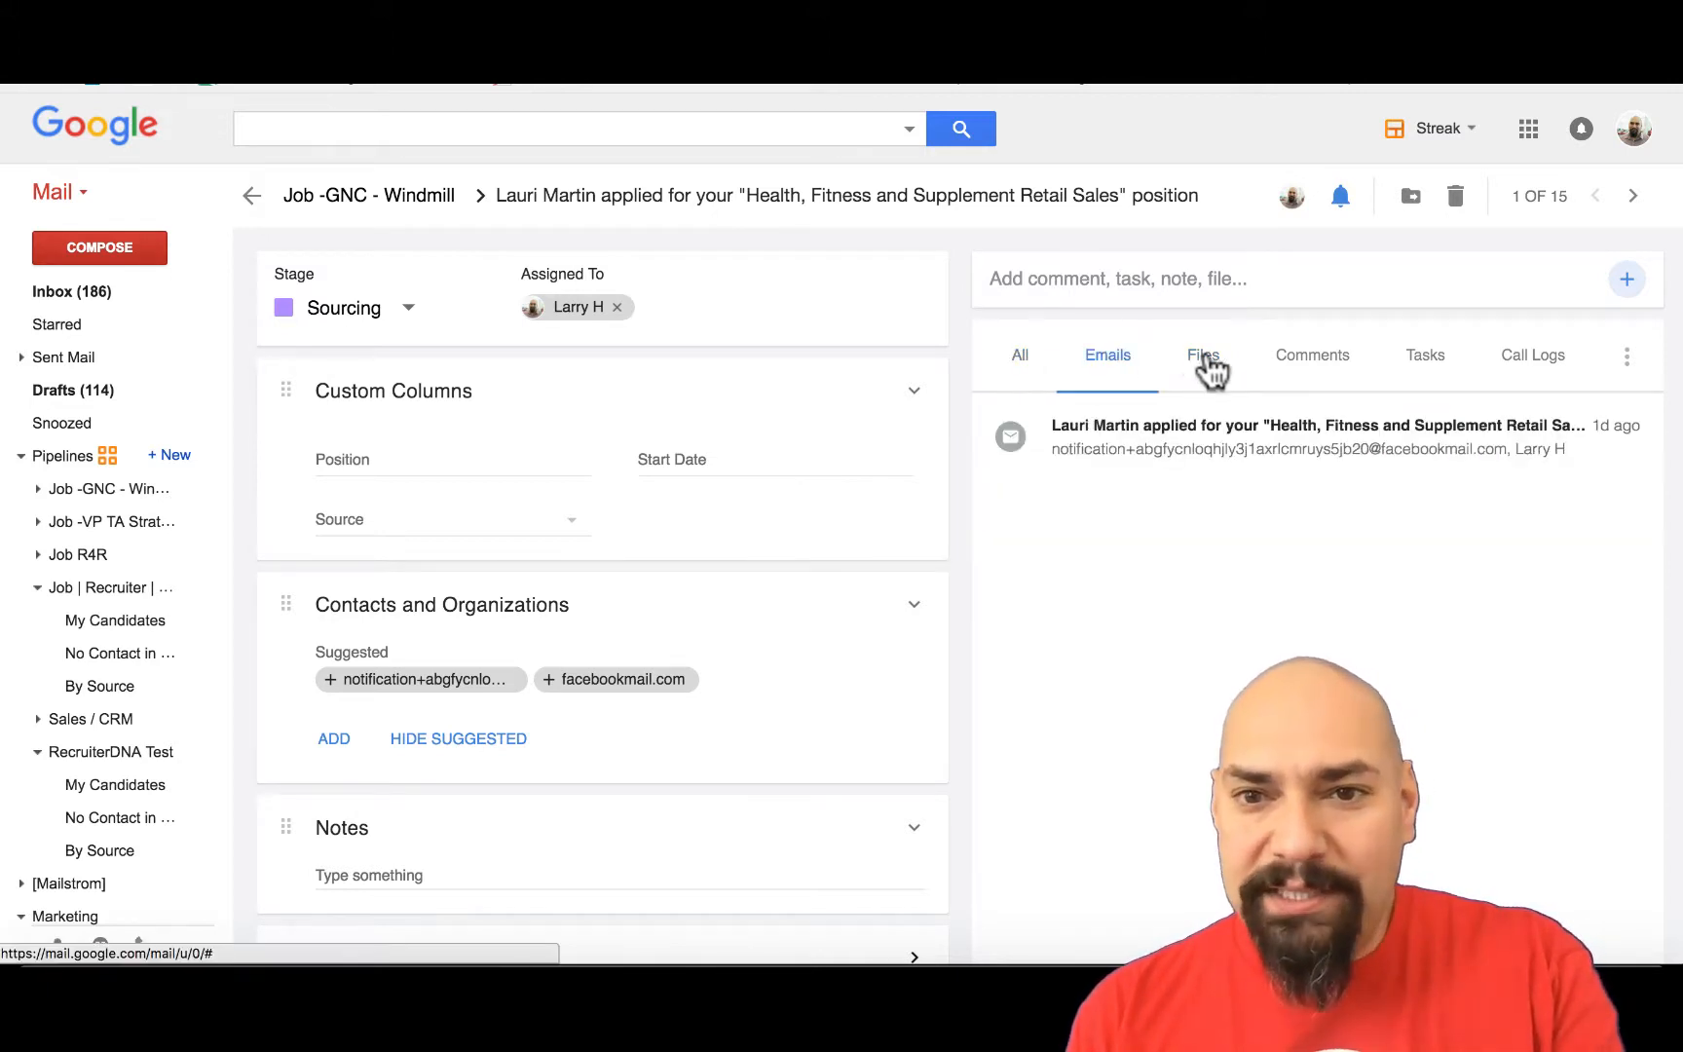
left_click(1208, 363)
left_click(1531, 357)
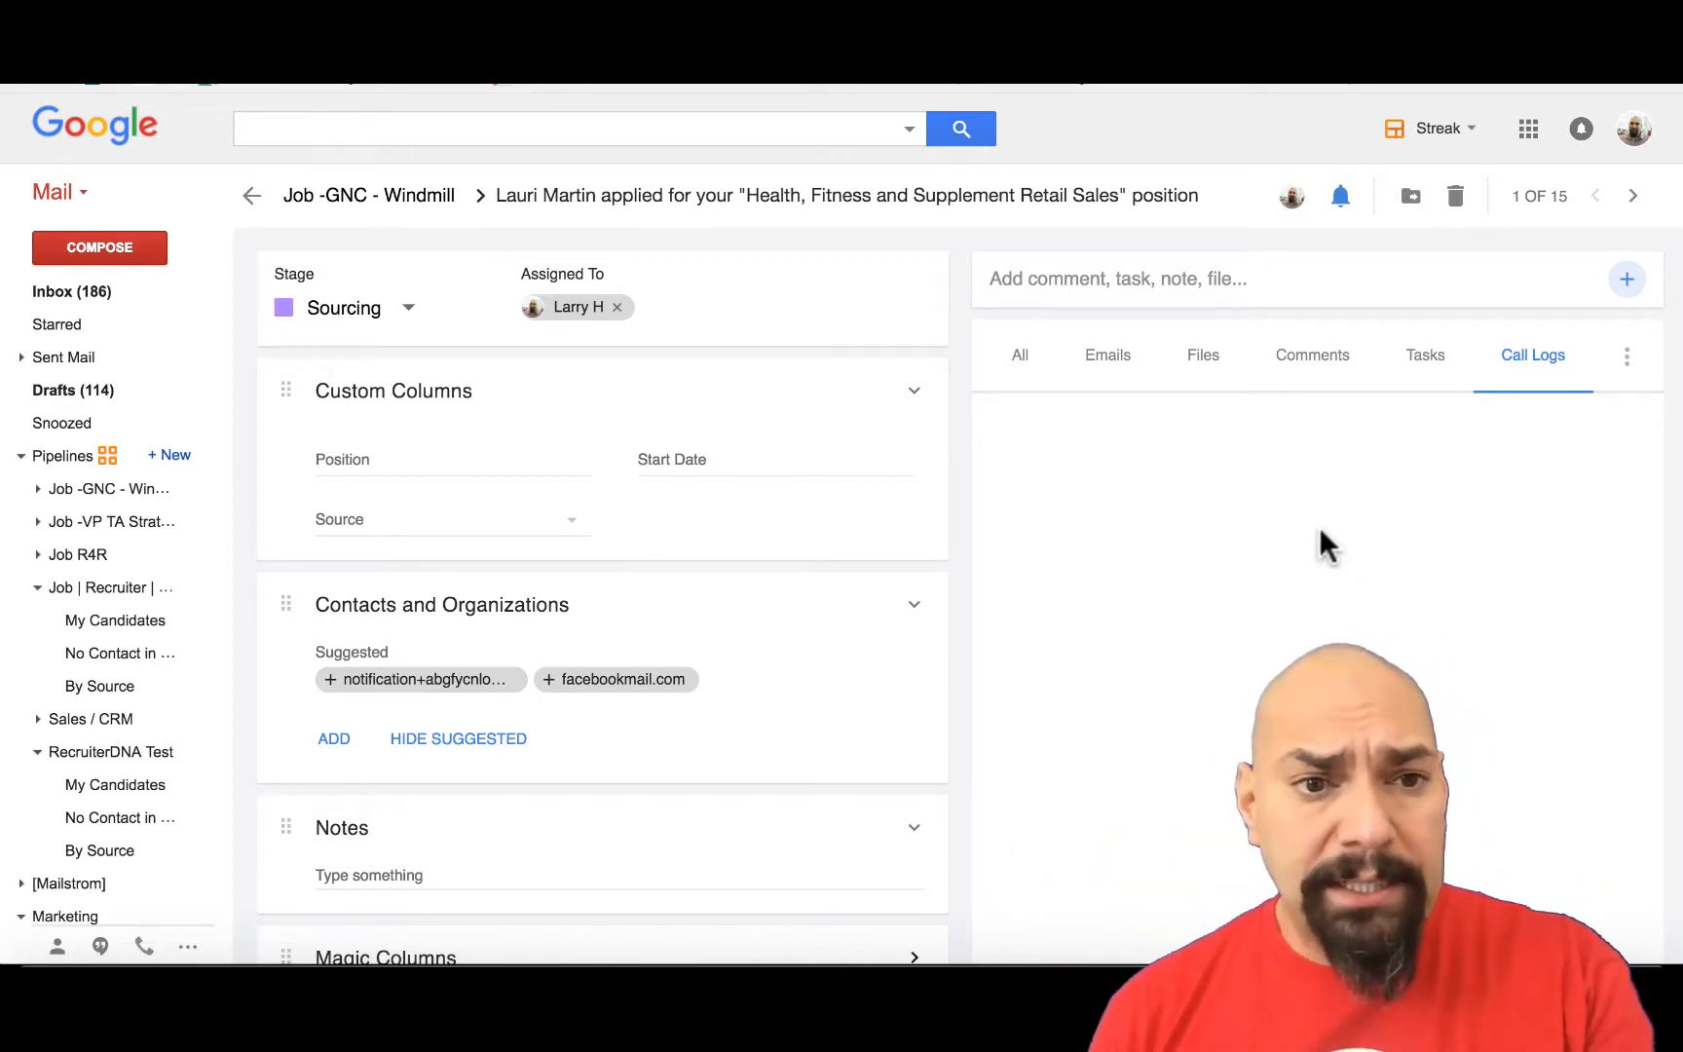
Step: Look through the box's custom columns, contacts, notes, magic columns, linked boxes and email filters
left_click(506, 465)
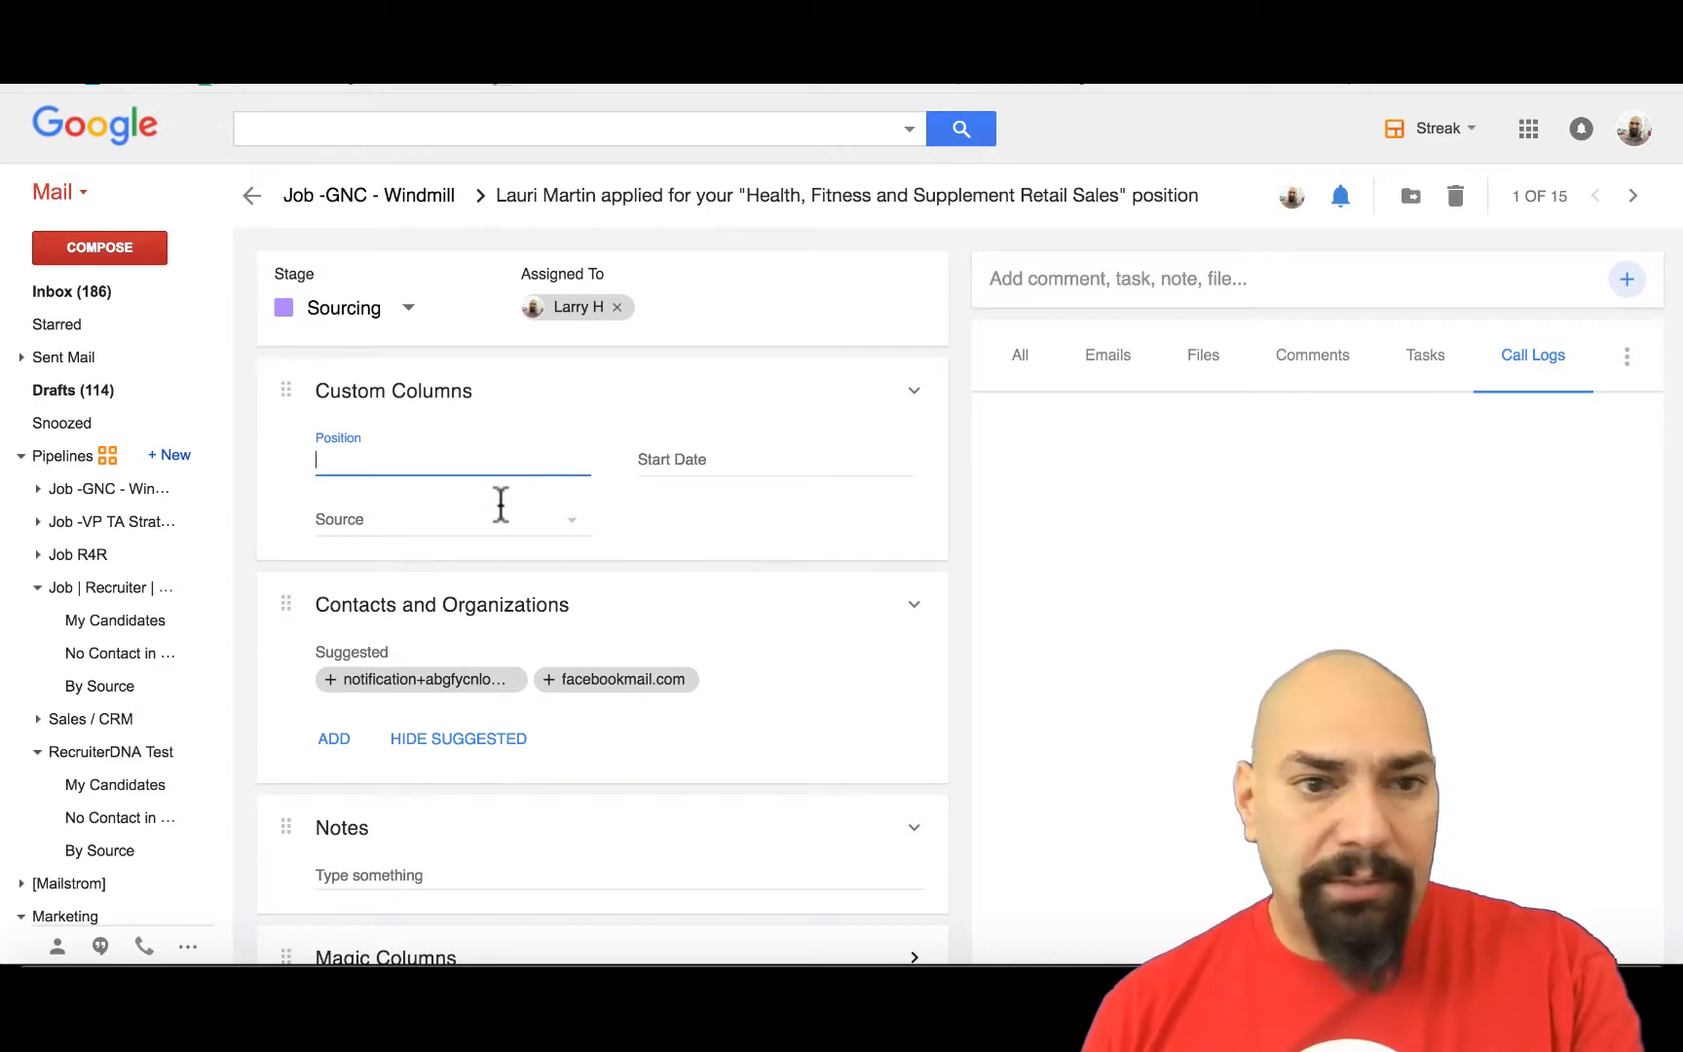
scroll(609, 465, "down", 5)
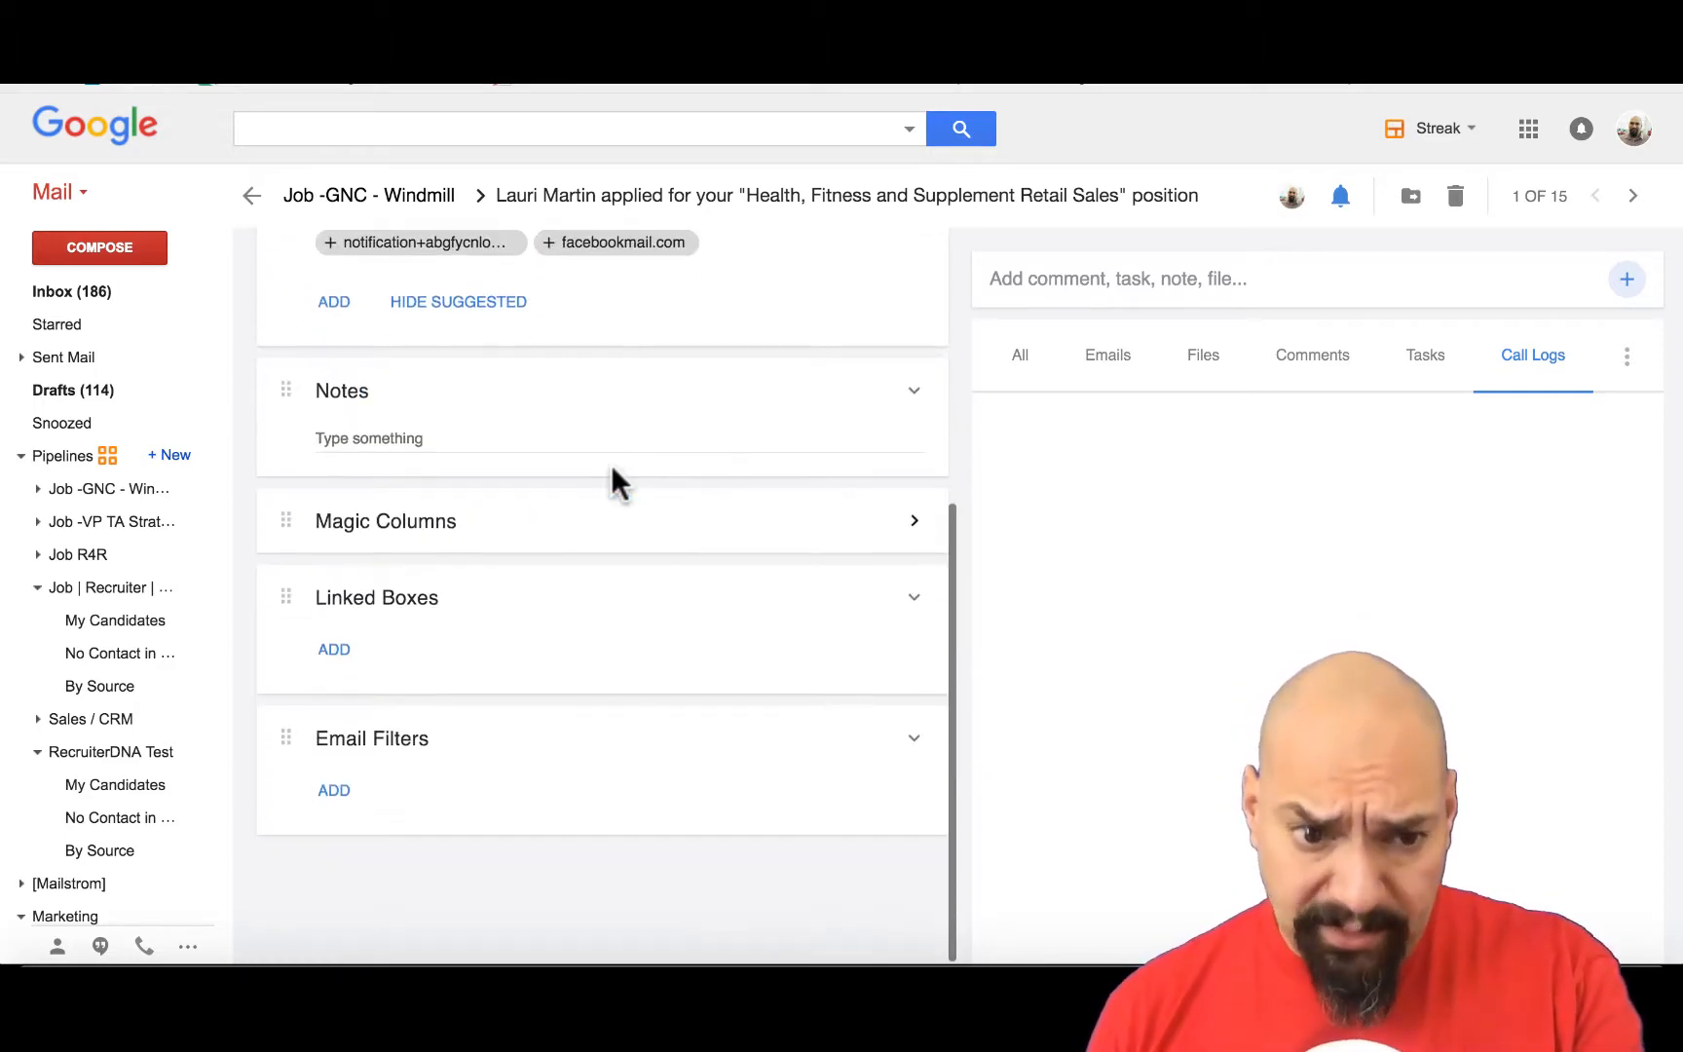
scroll(610, 464, "up", 3)
scroll(609, 464, "up", 2)
scroll(601, 466, "down", 5)
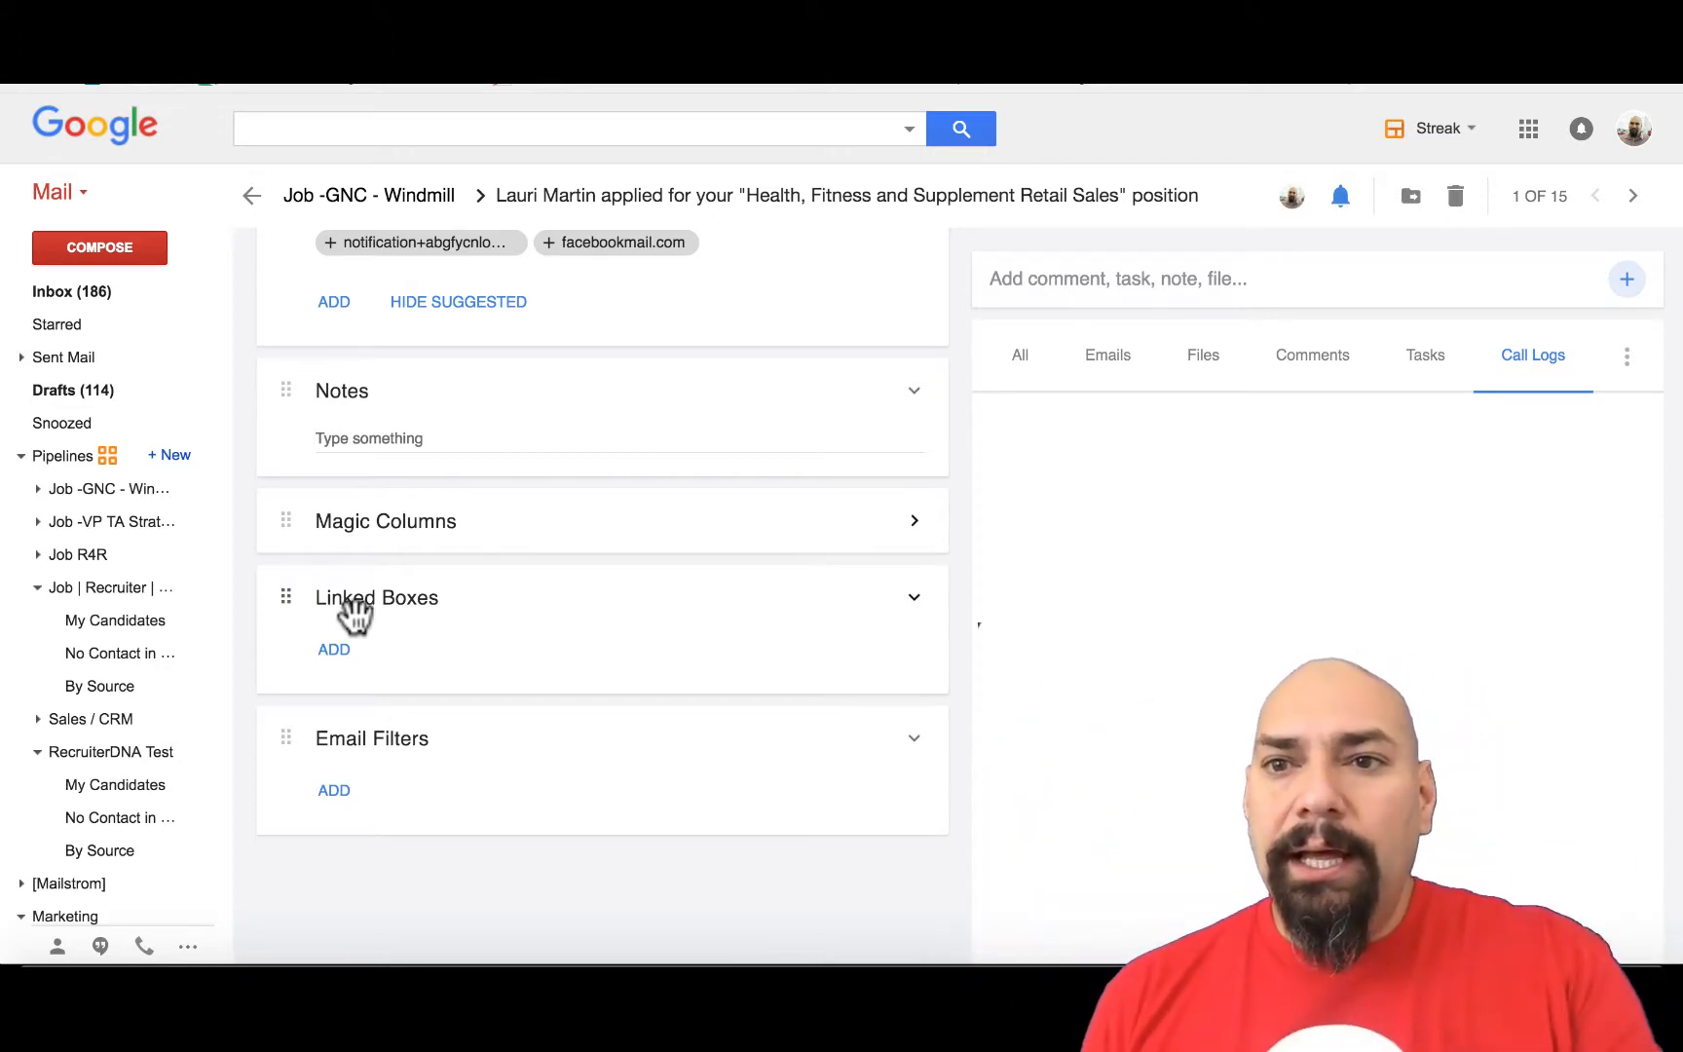
Step: Compare the stages of the Job -VP TA Strategy MGM and Job | Recruiter | Wix | Miami pipelines, ending on Job -GNC - Windmill
left_click(68, 461)
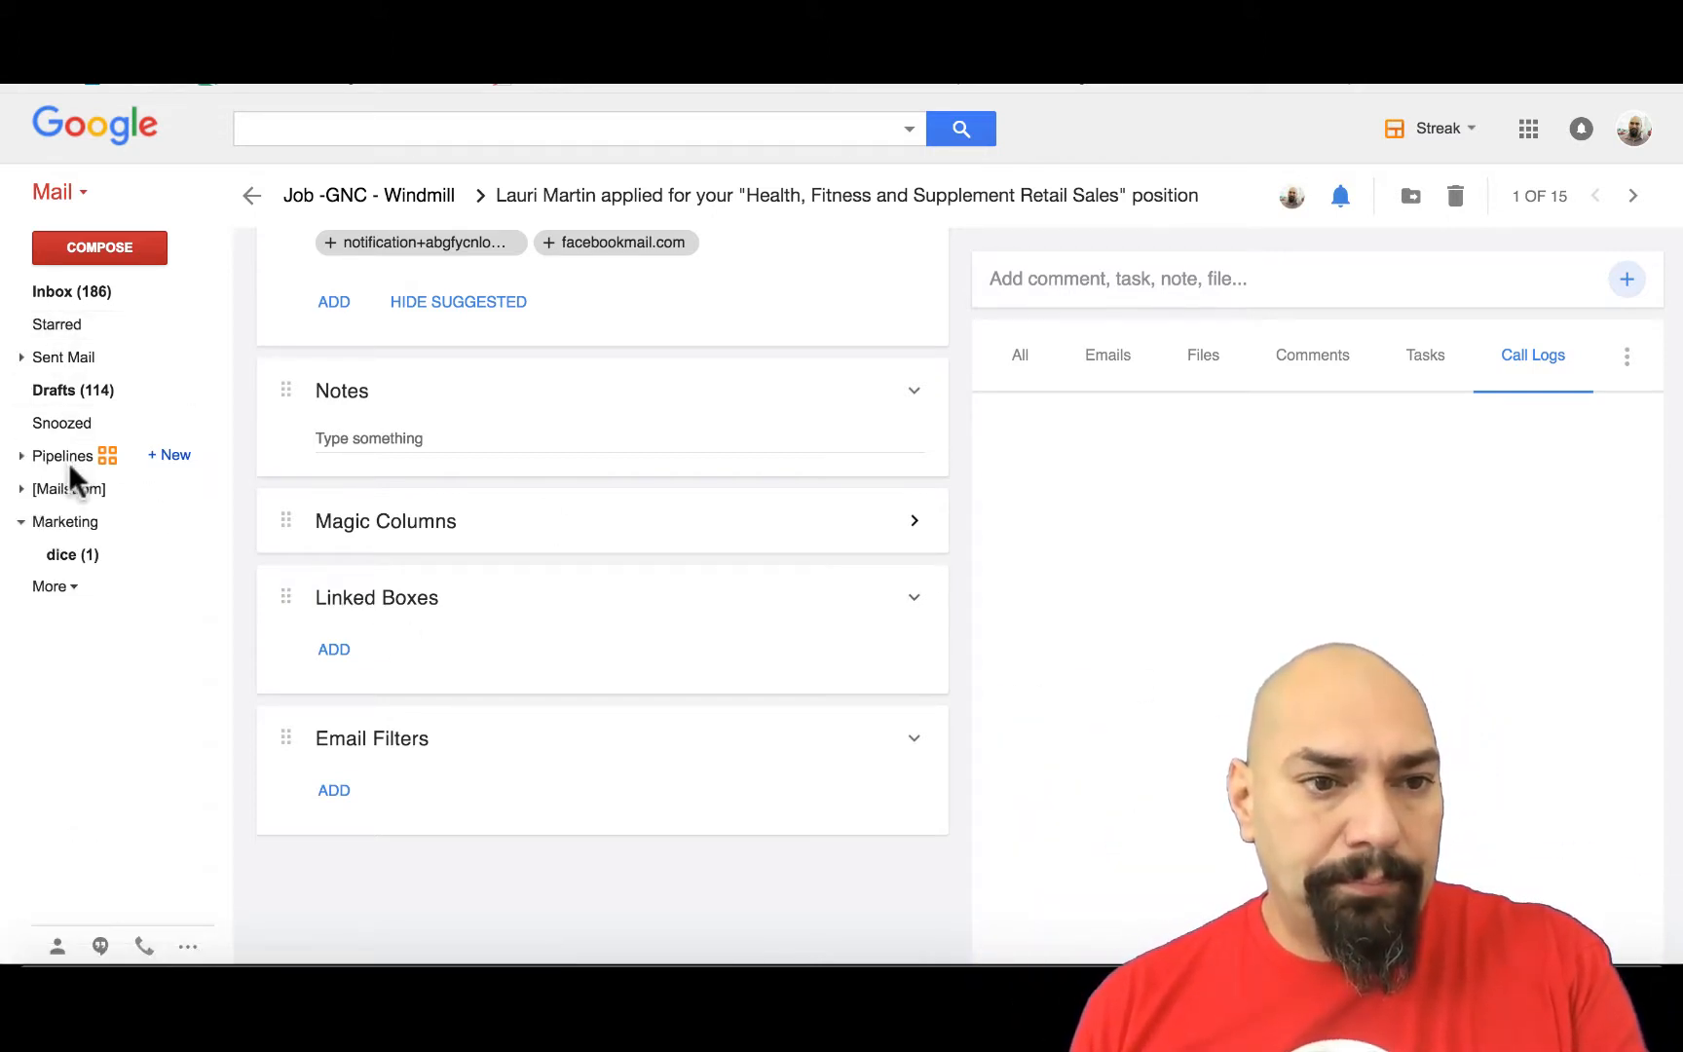
left_click(69, 462)
left_click(76, 491)
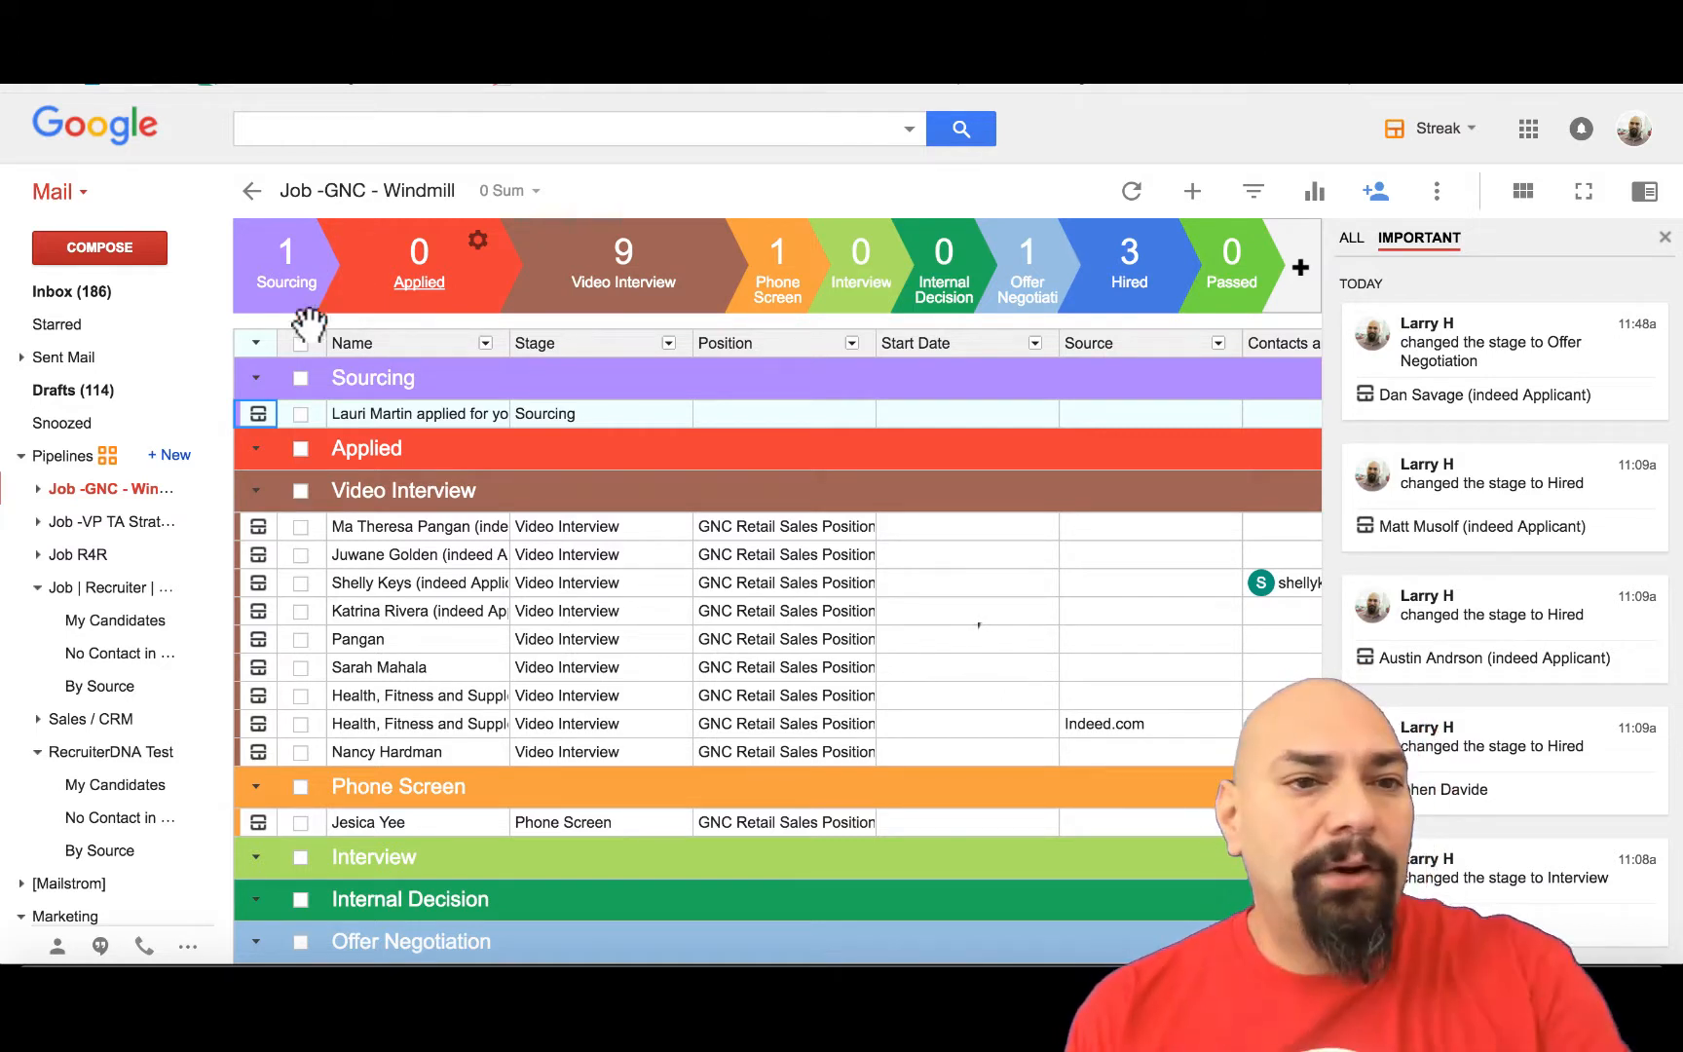
left_click(118, 523)
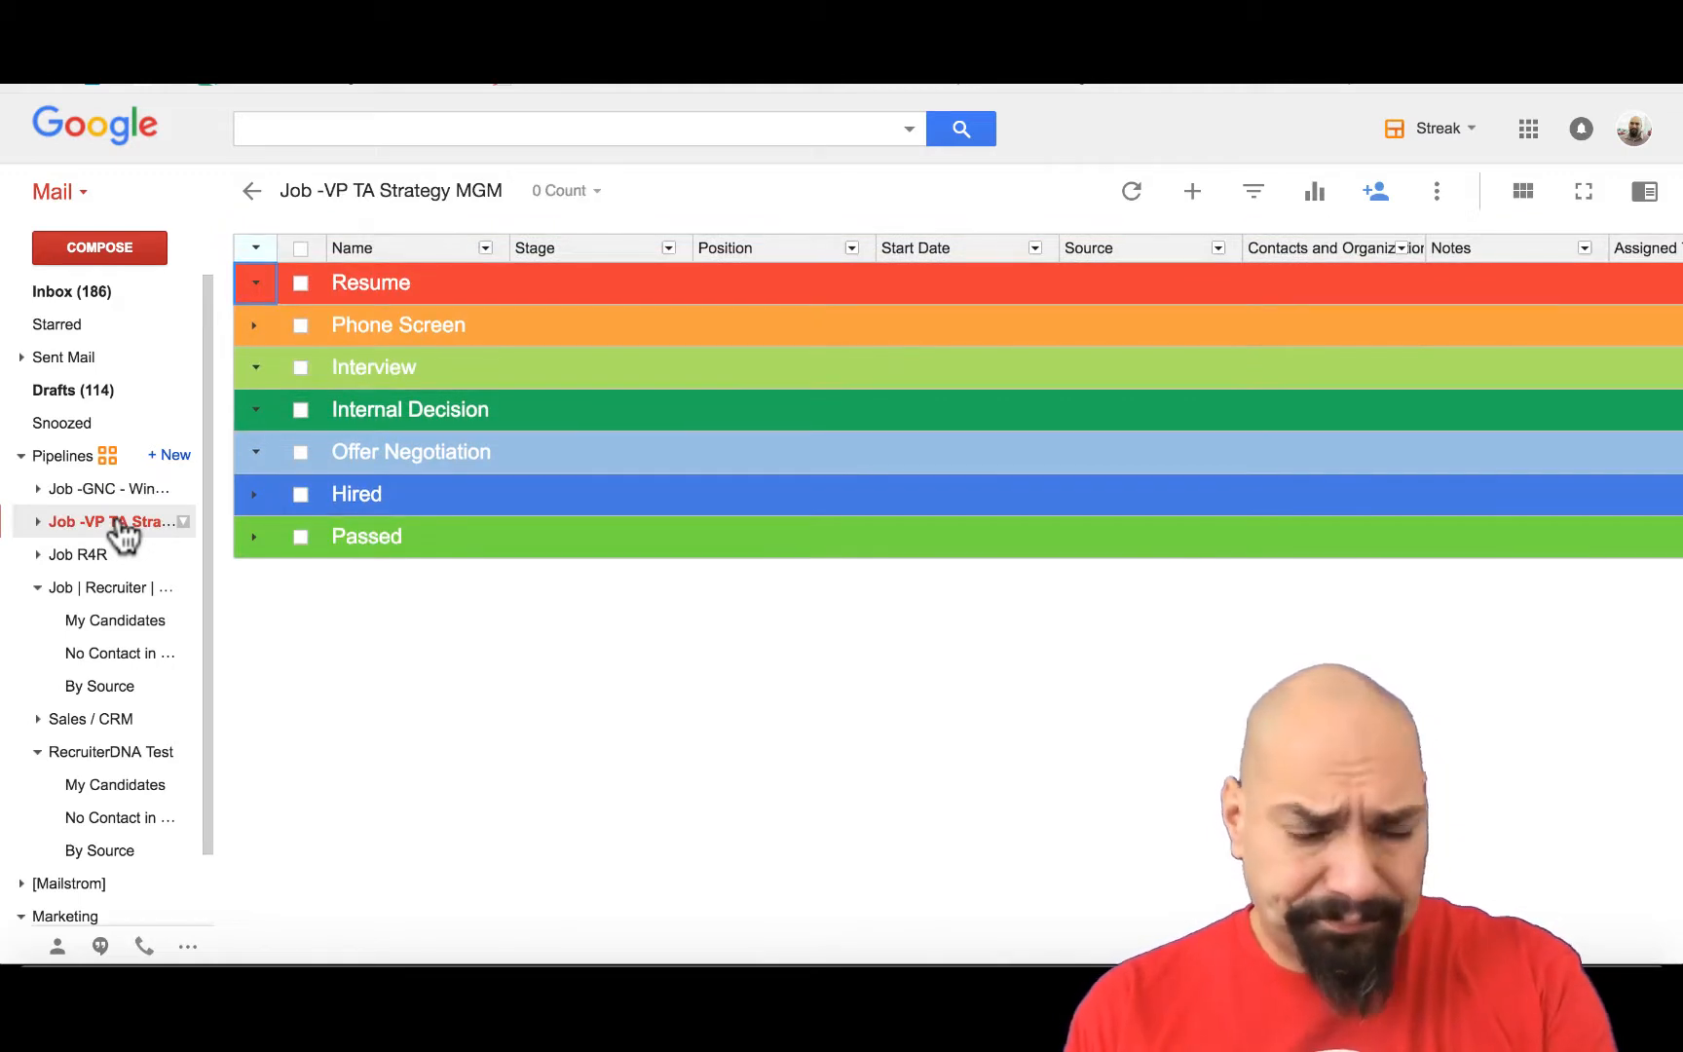
left_click(107, 589)
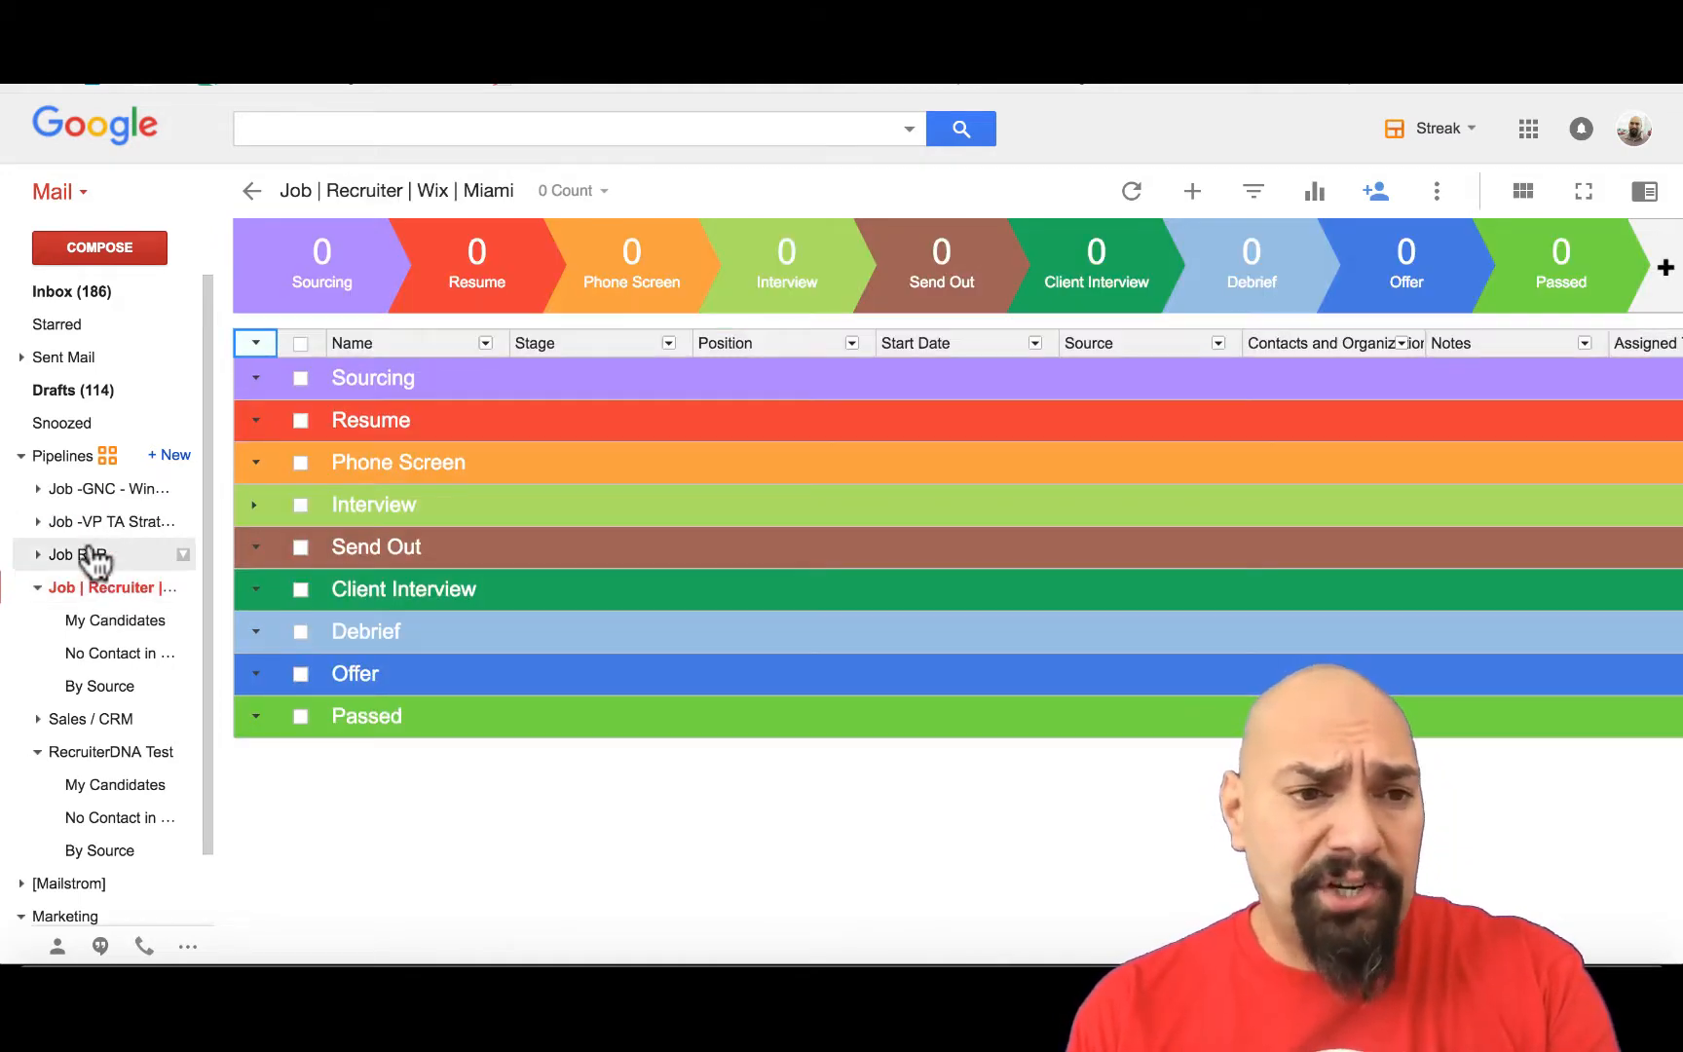
left_click(81, 490)
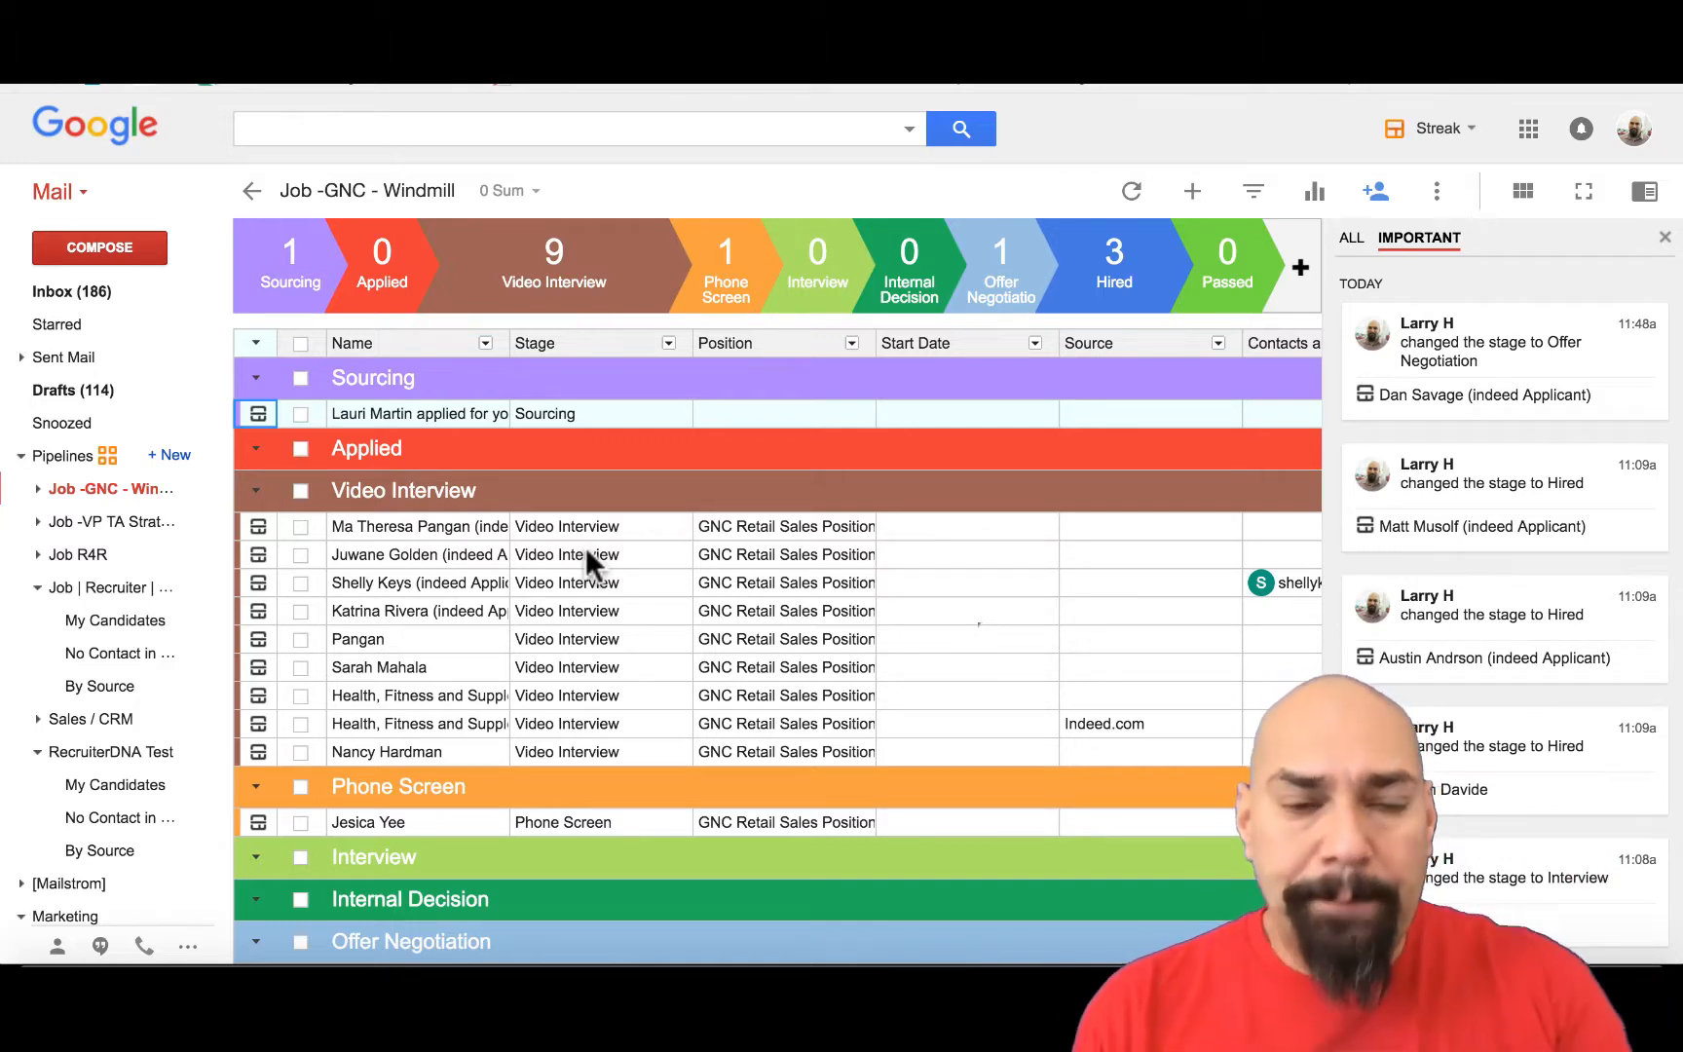
Step: Switch to Google Sheets to open the Connections spreadsheet, and show the import and export options of the Job -GNC - Windmill pipeline
left_click(206, 83)
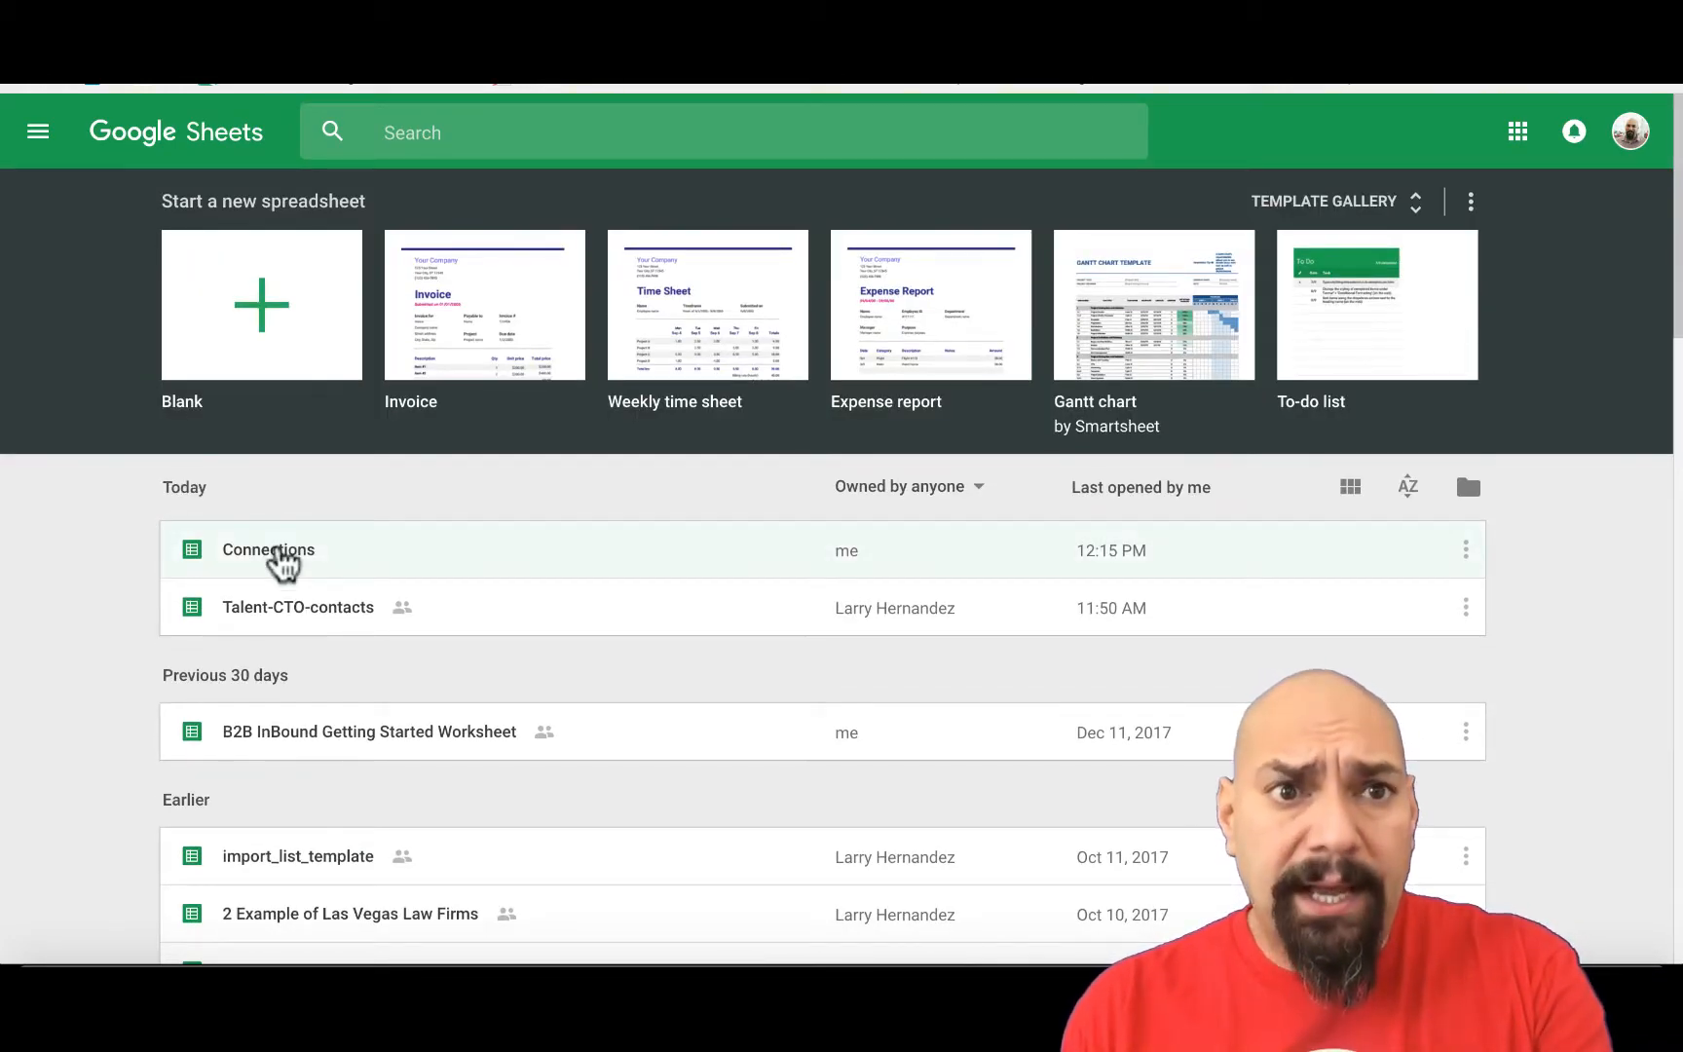
left_click(277, 549)
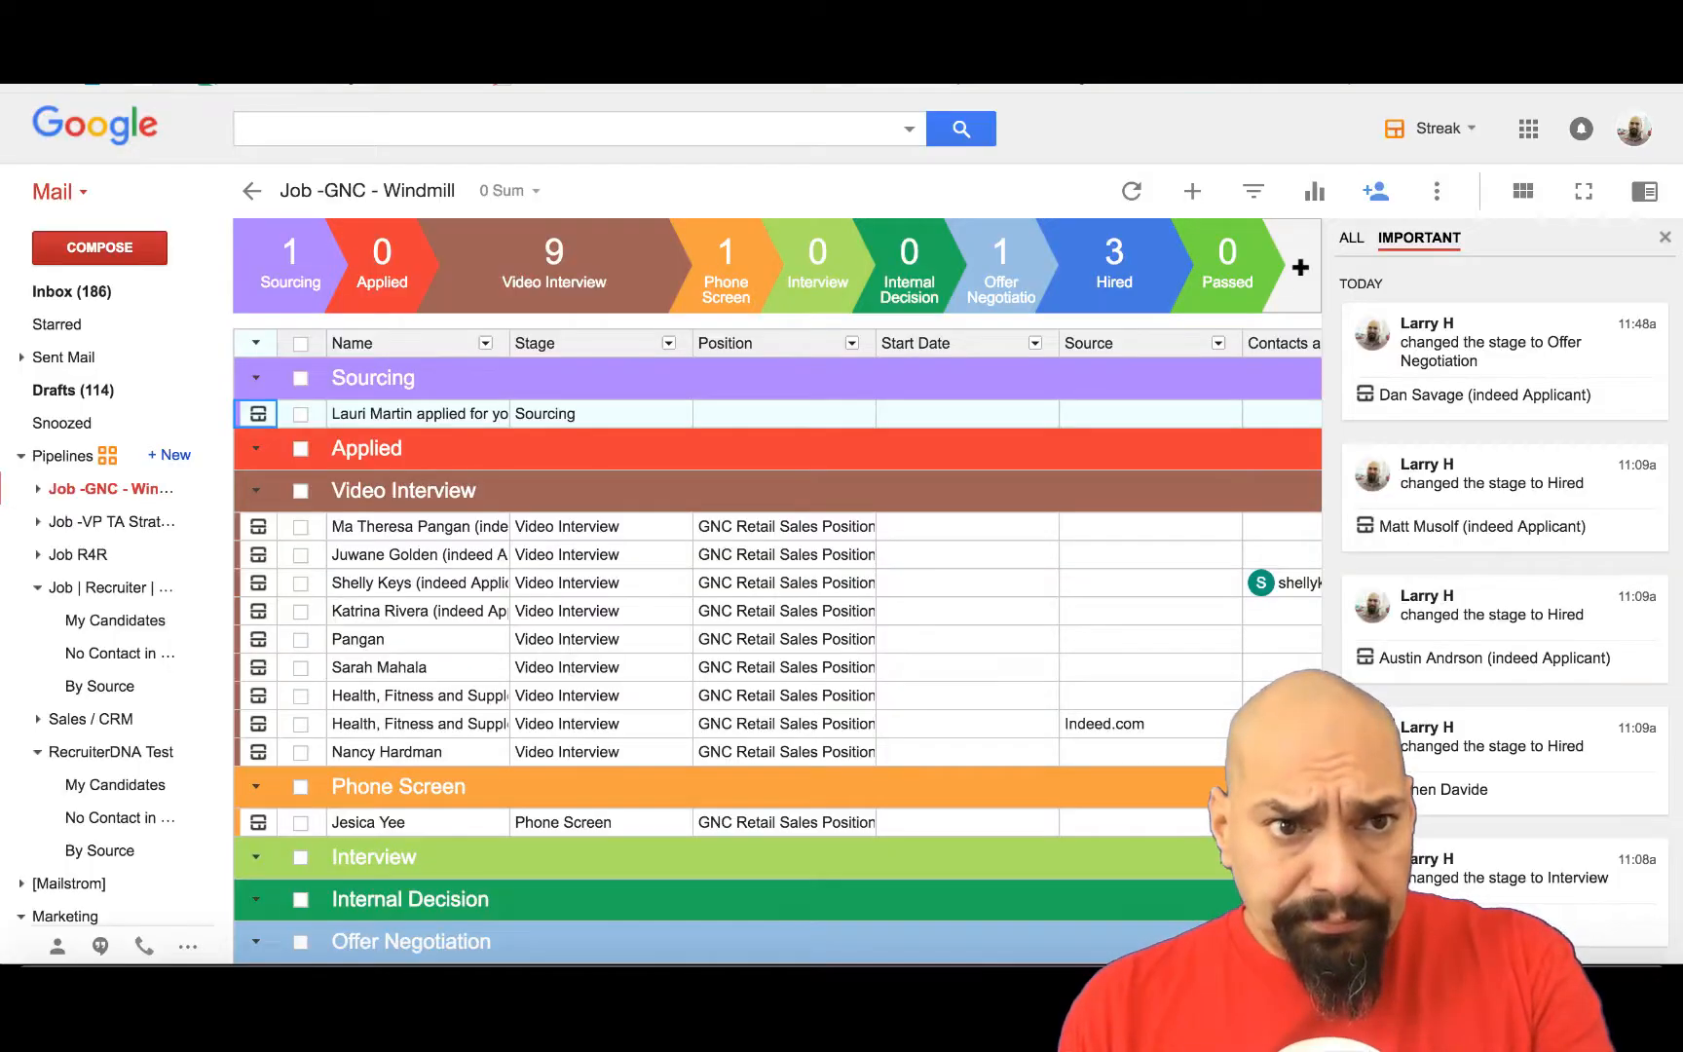
left_click(1436, 192)
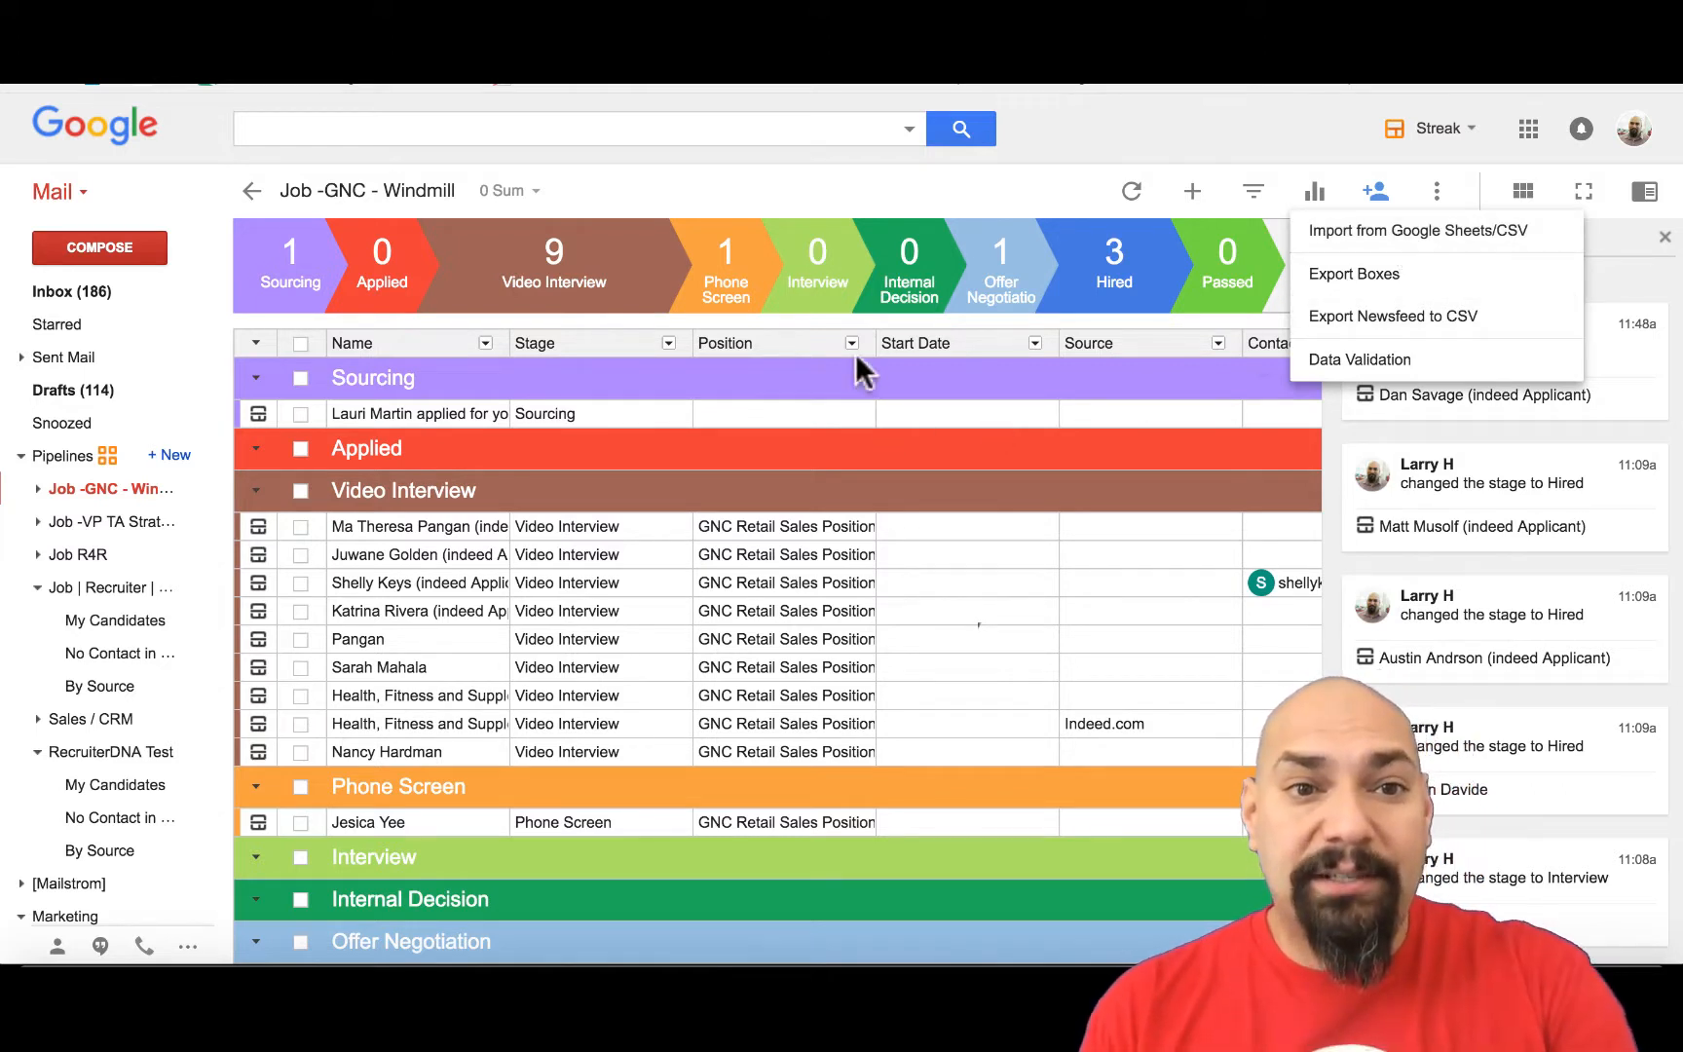
Step: Select all boxes in the Video Interview stage and start a mail merge message to their recipients
left_click(300, 490)
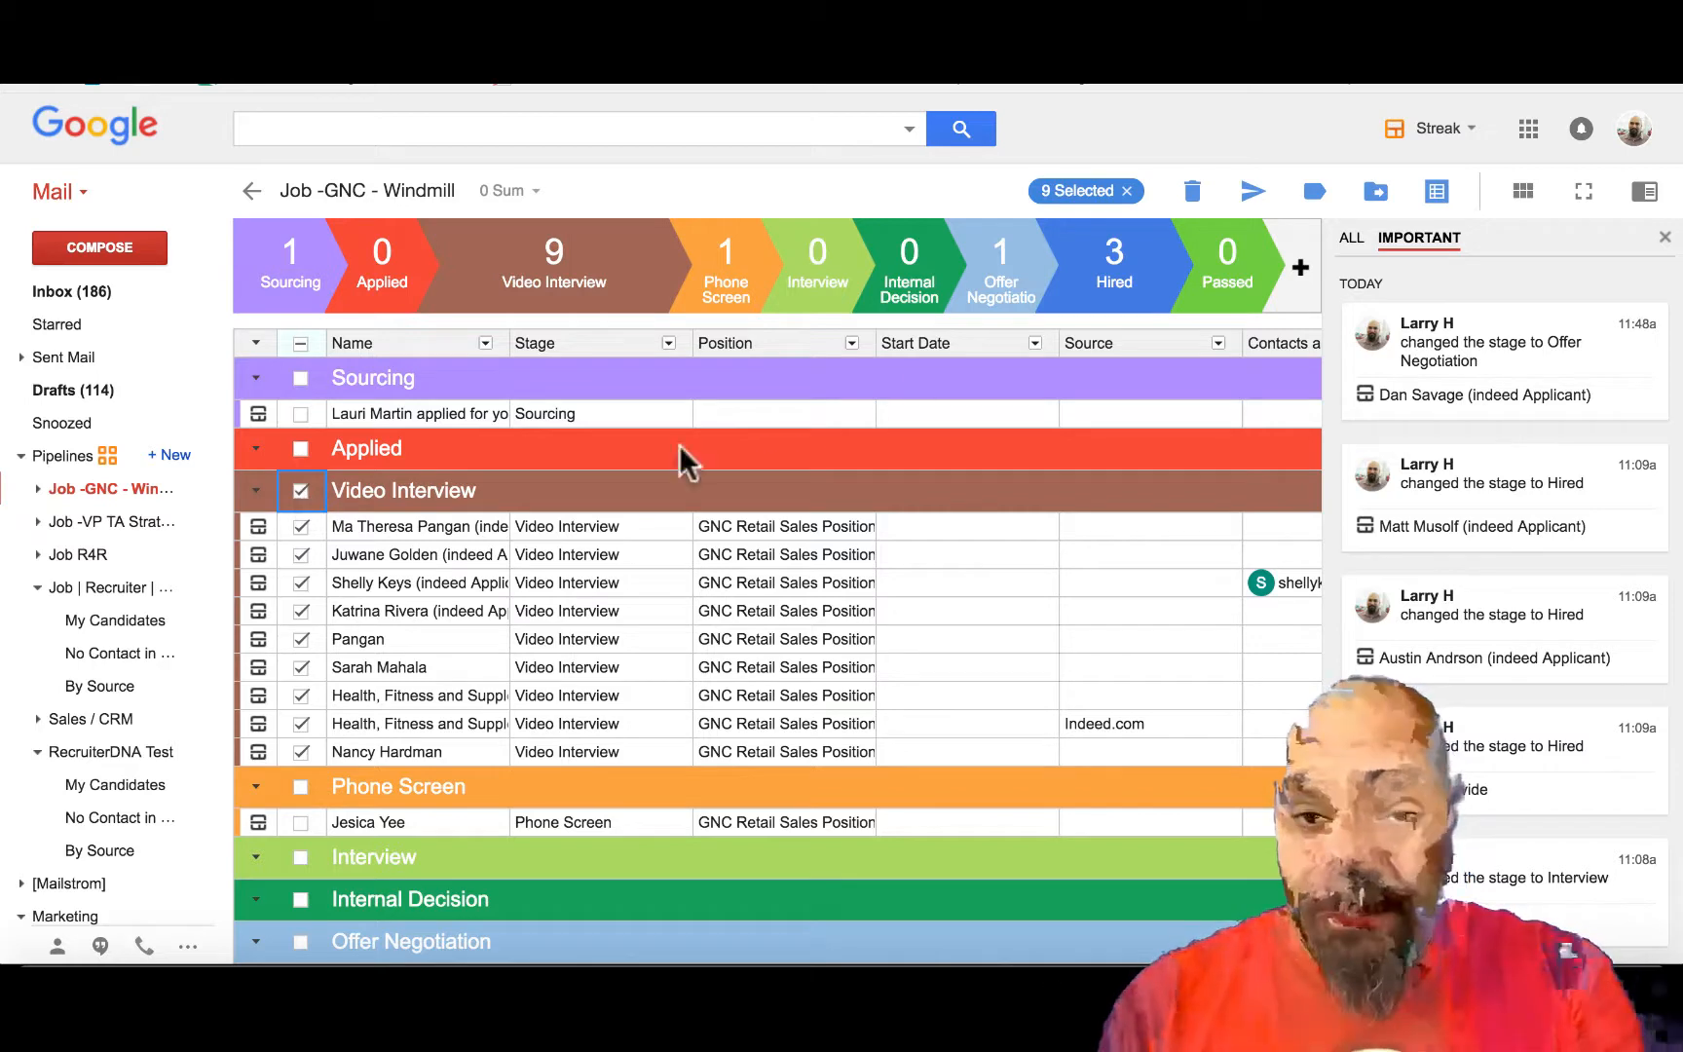
left_click(1254, 195)
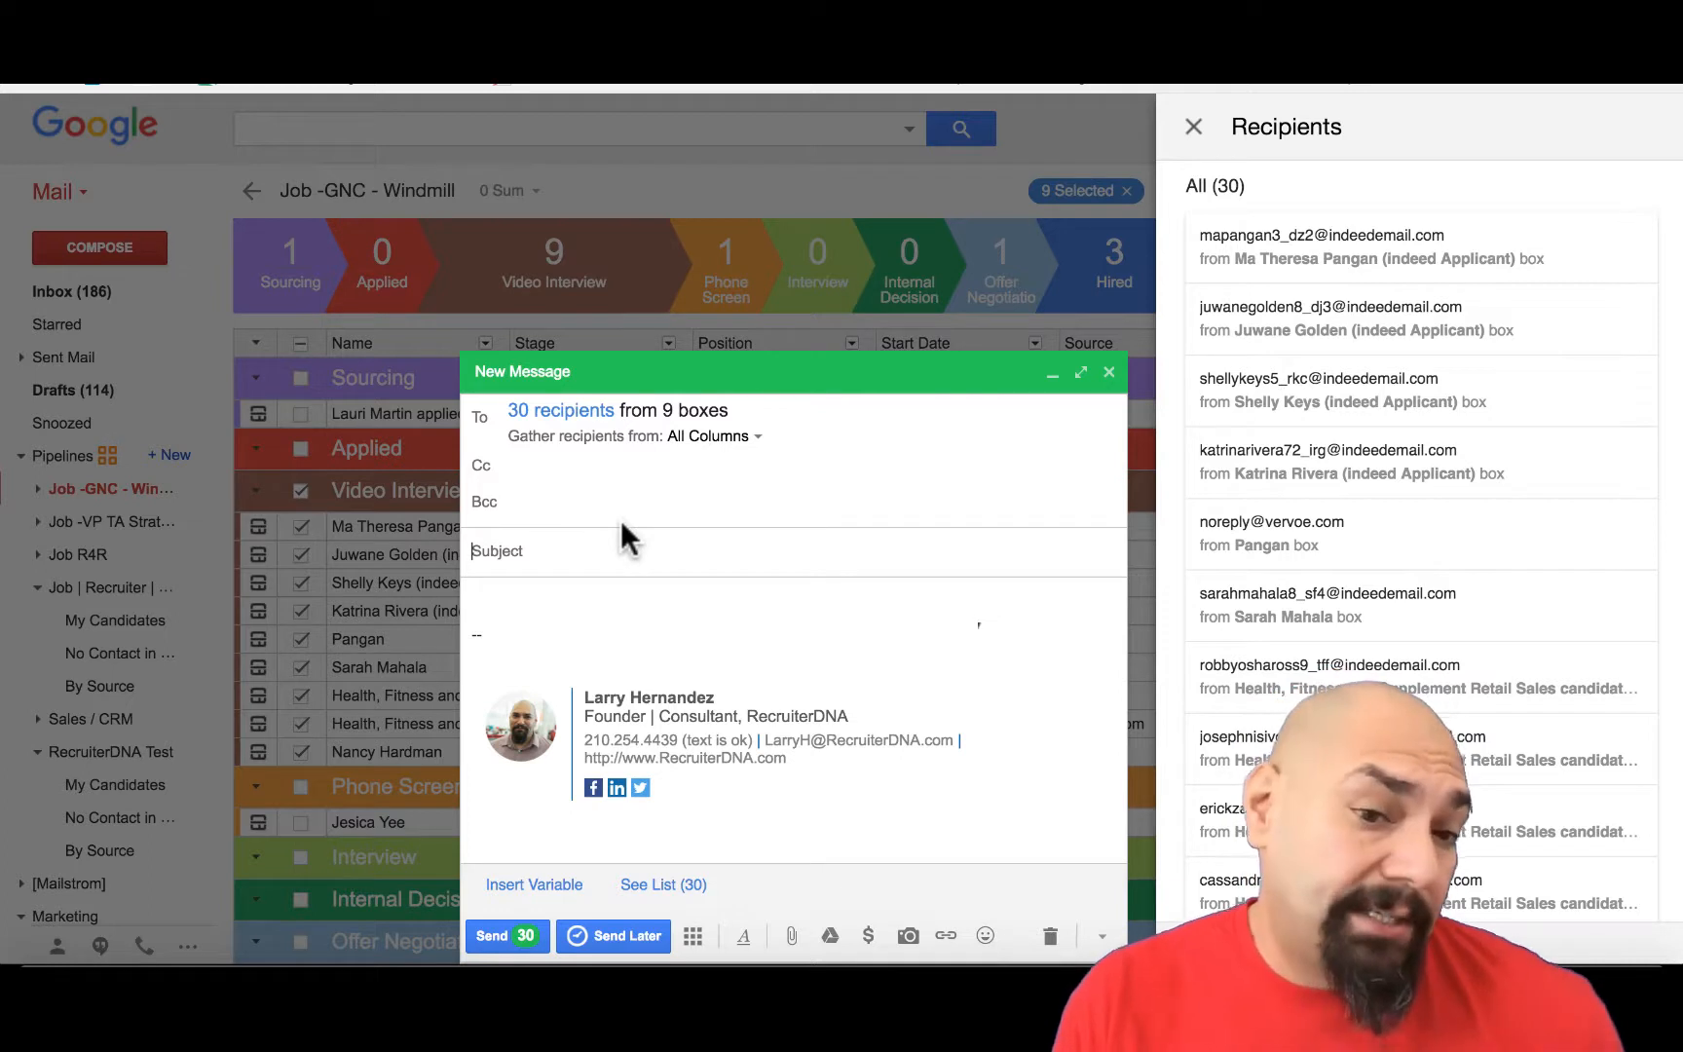
left_click(586, 562)
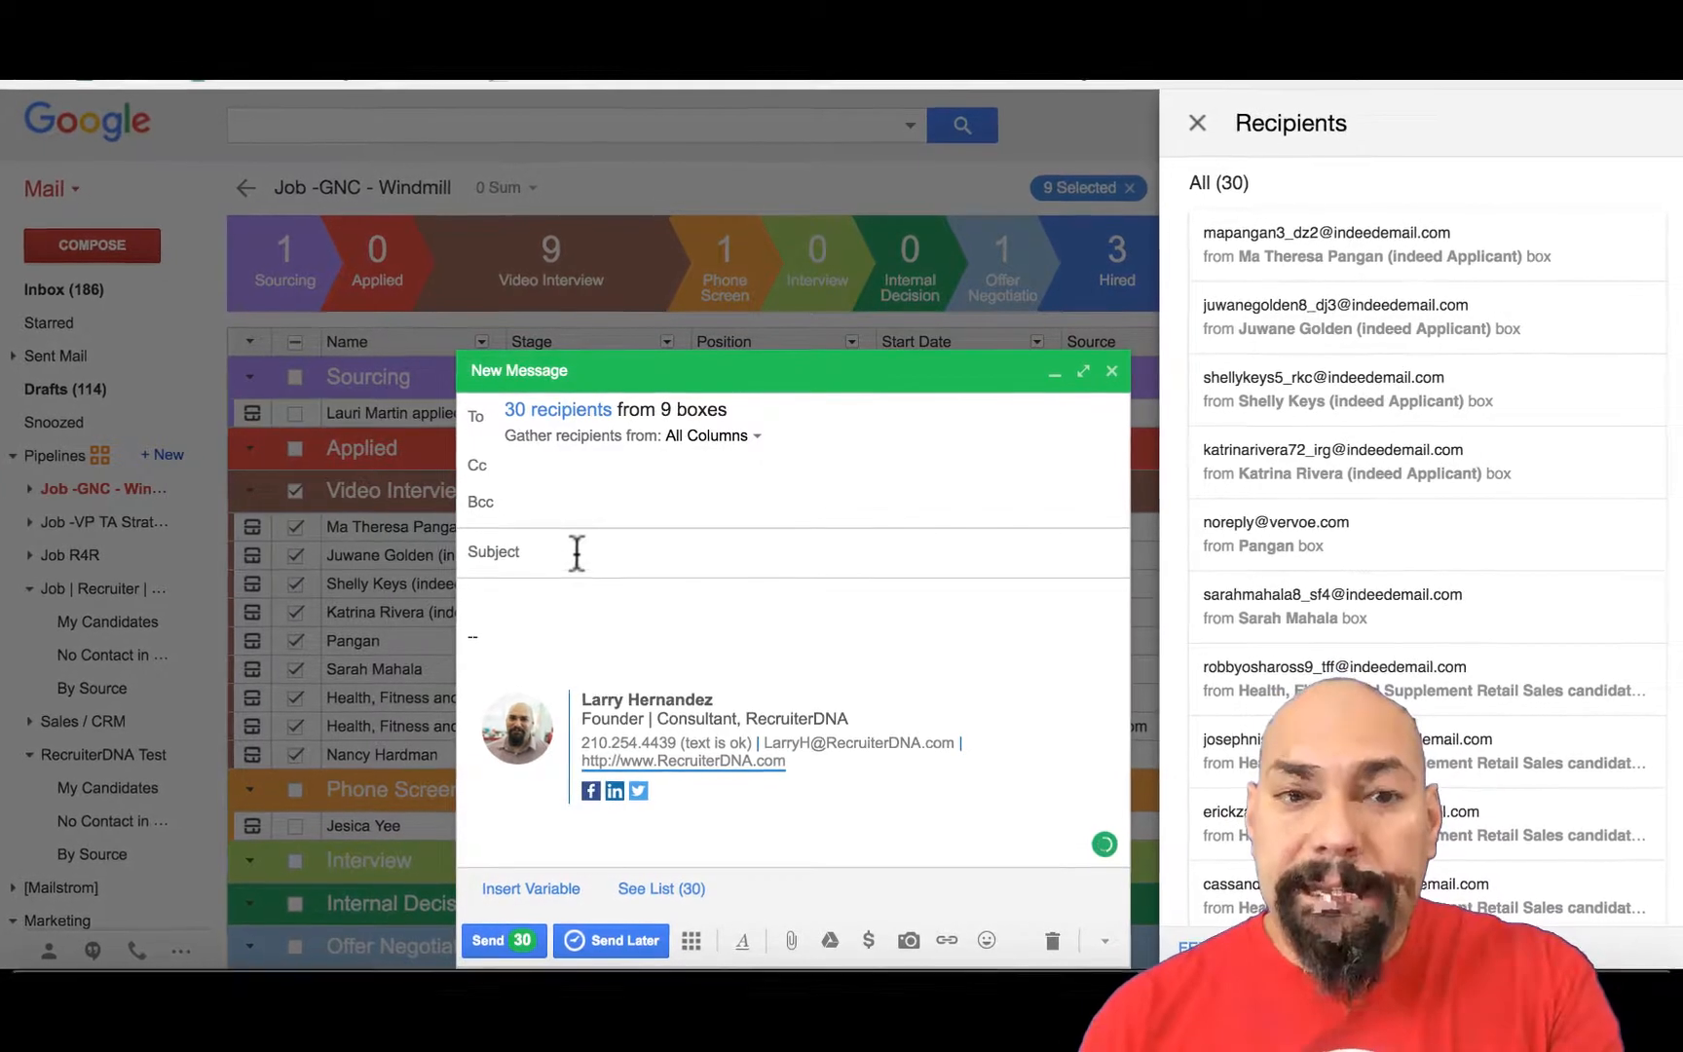
Step: Insert the recipient Given Name variable into the body of the mail merge message
left_click(558, 601)
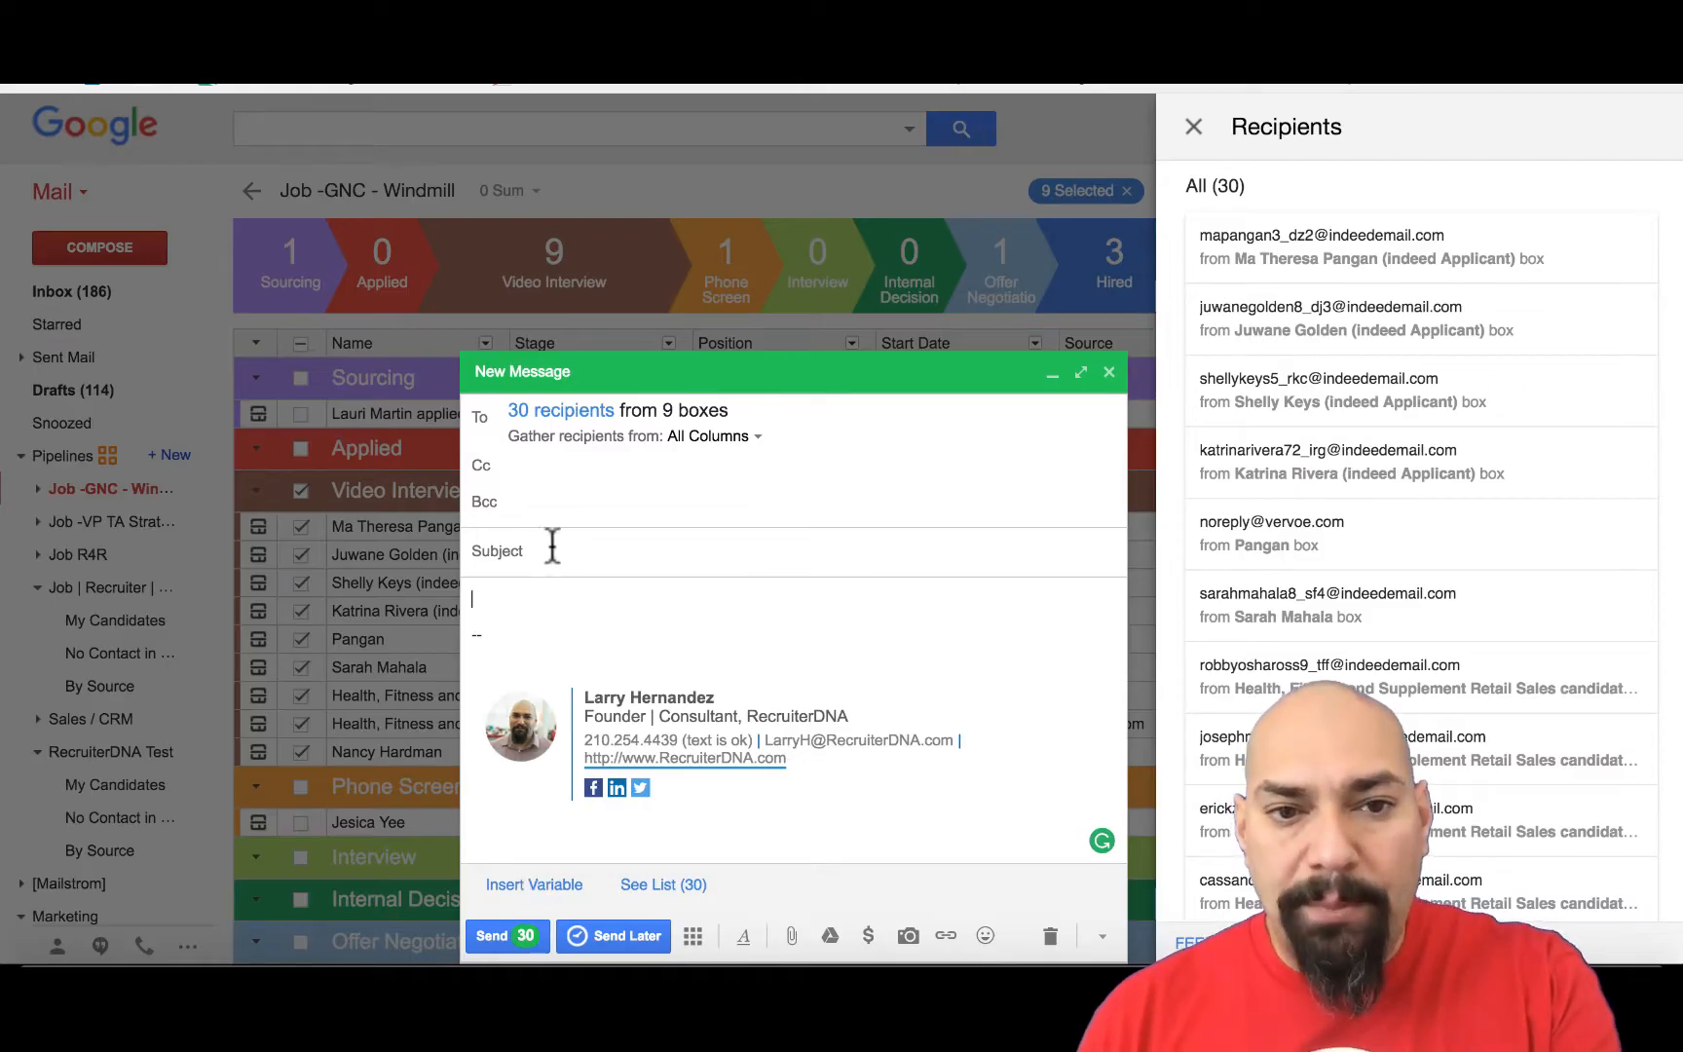
left_click(531, 886)
scroll(570, 571, "down", 3)
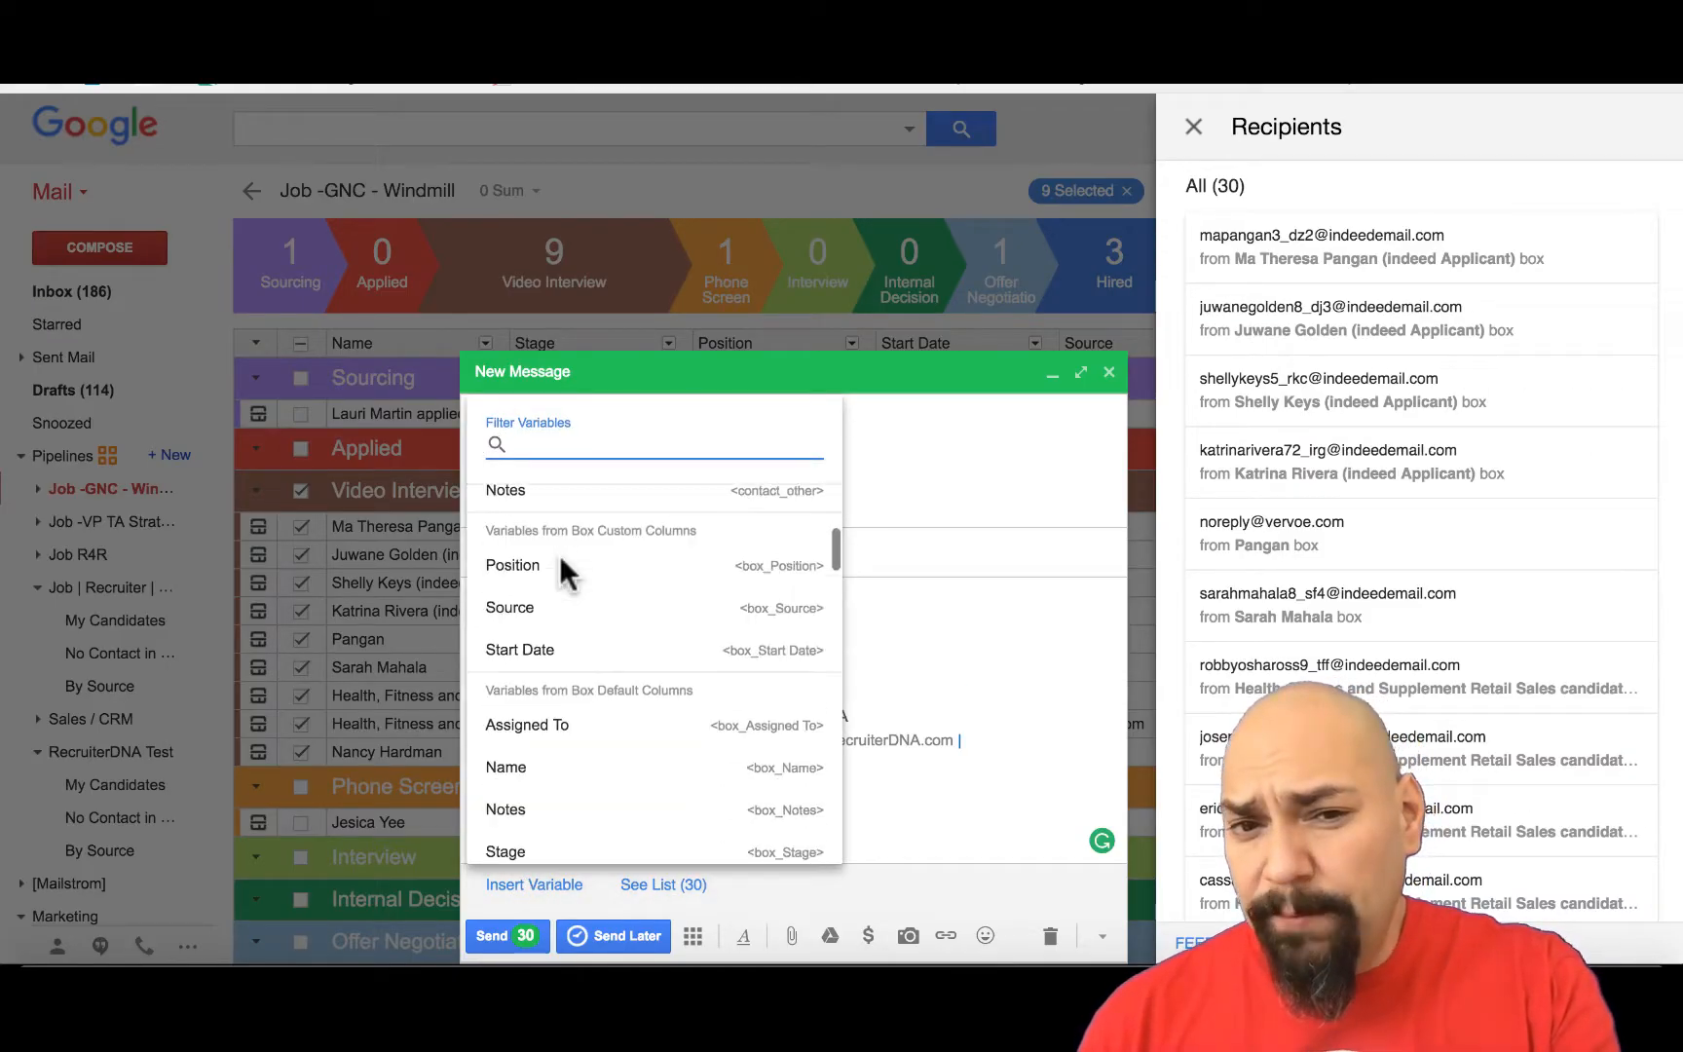
scroll(584, 643, "down", 3)
scroll(581, 636, "up", 10)
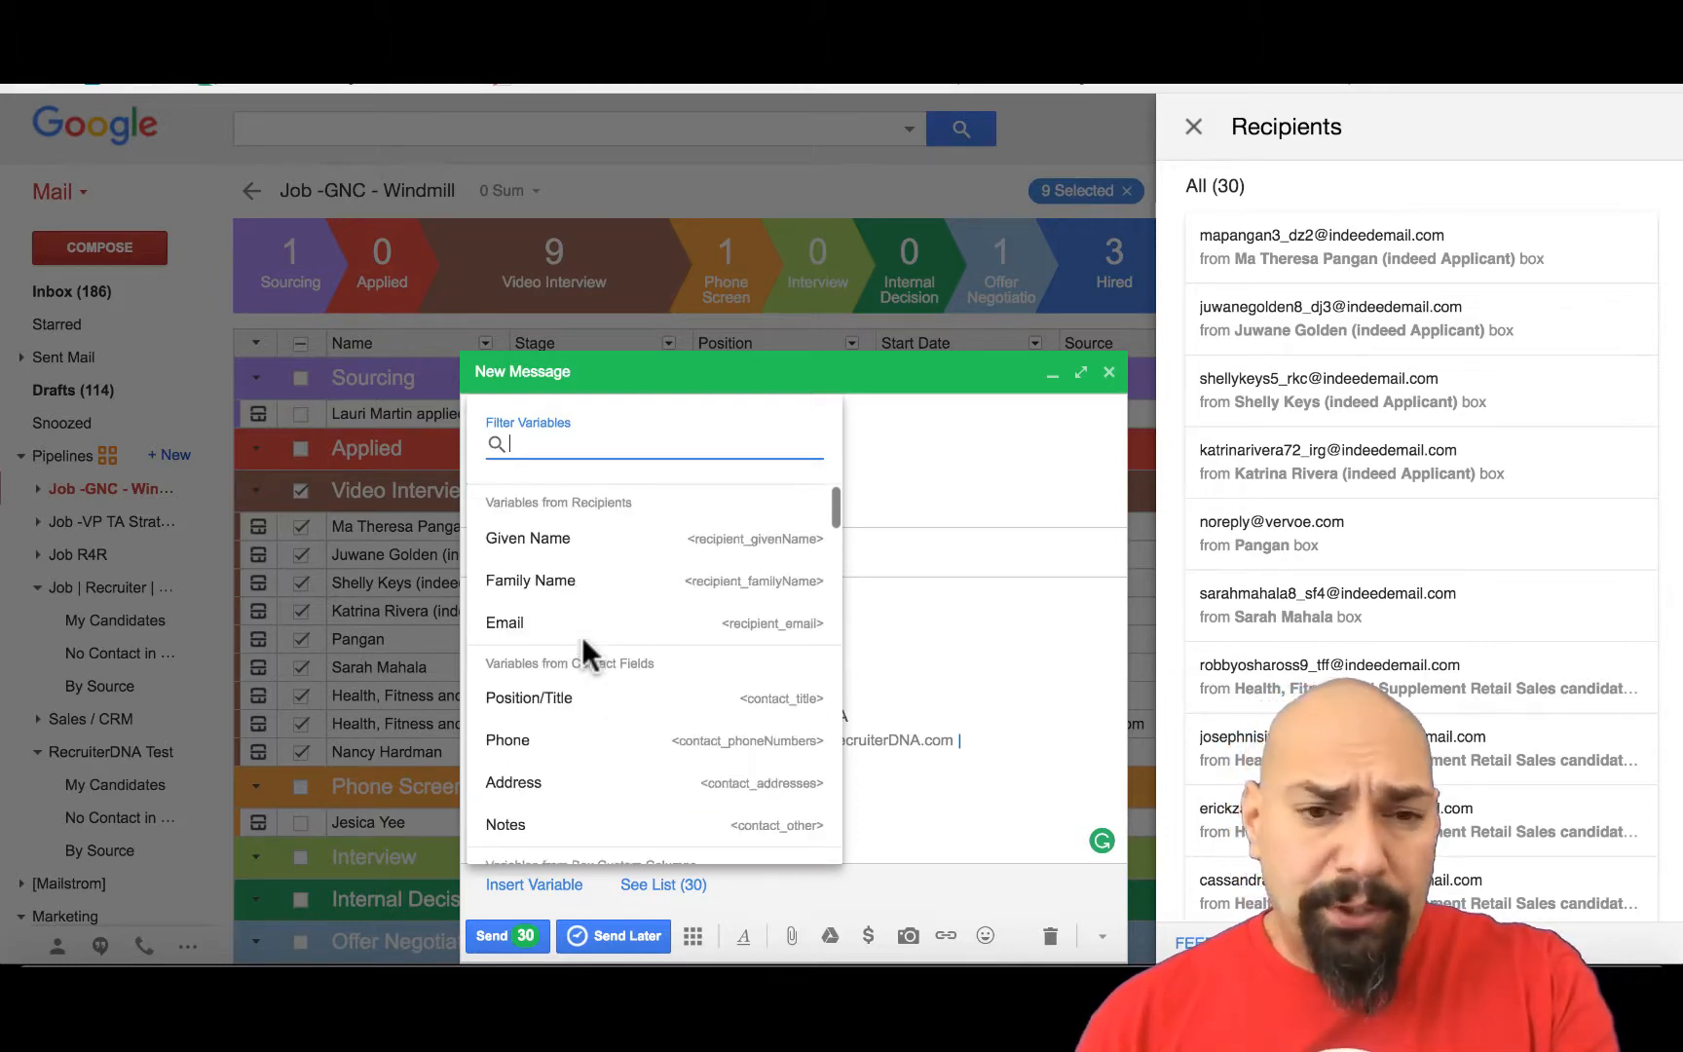
left_click(552, 563)
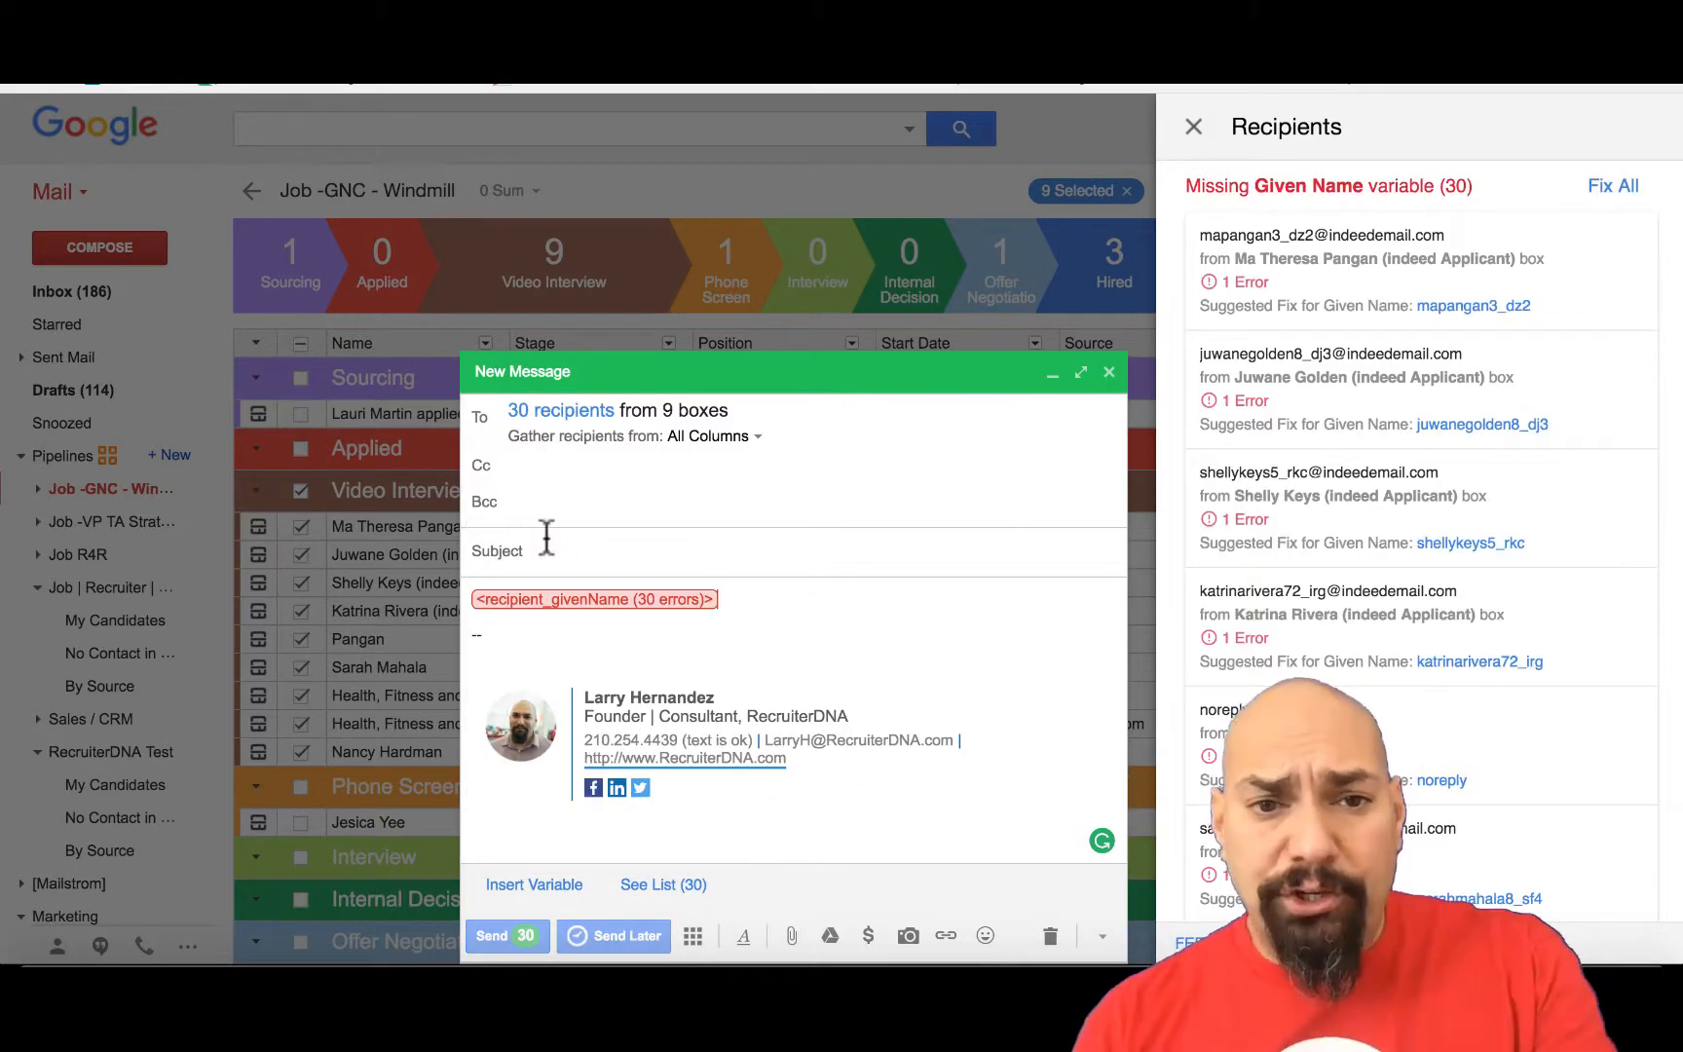
Step: Fill in and save the missing Given Name value for the second recipient of the mail merge, closing that recipient's message editor
left_click(665, 611)
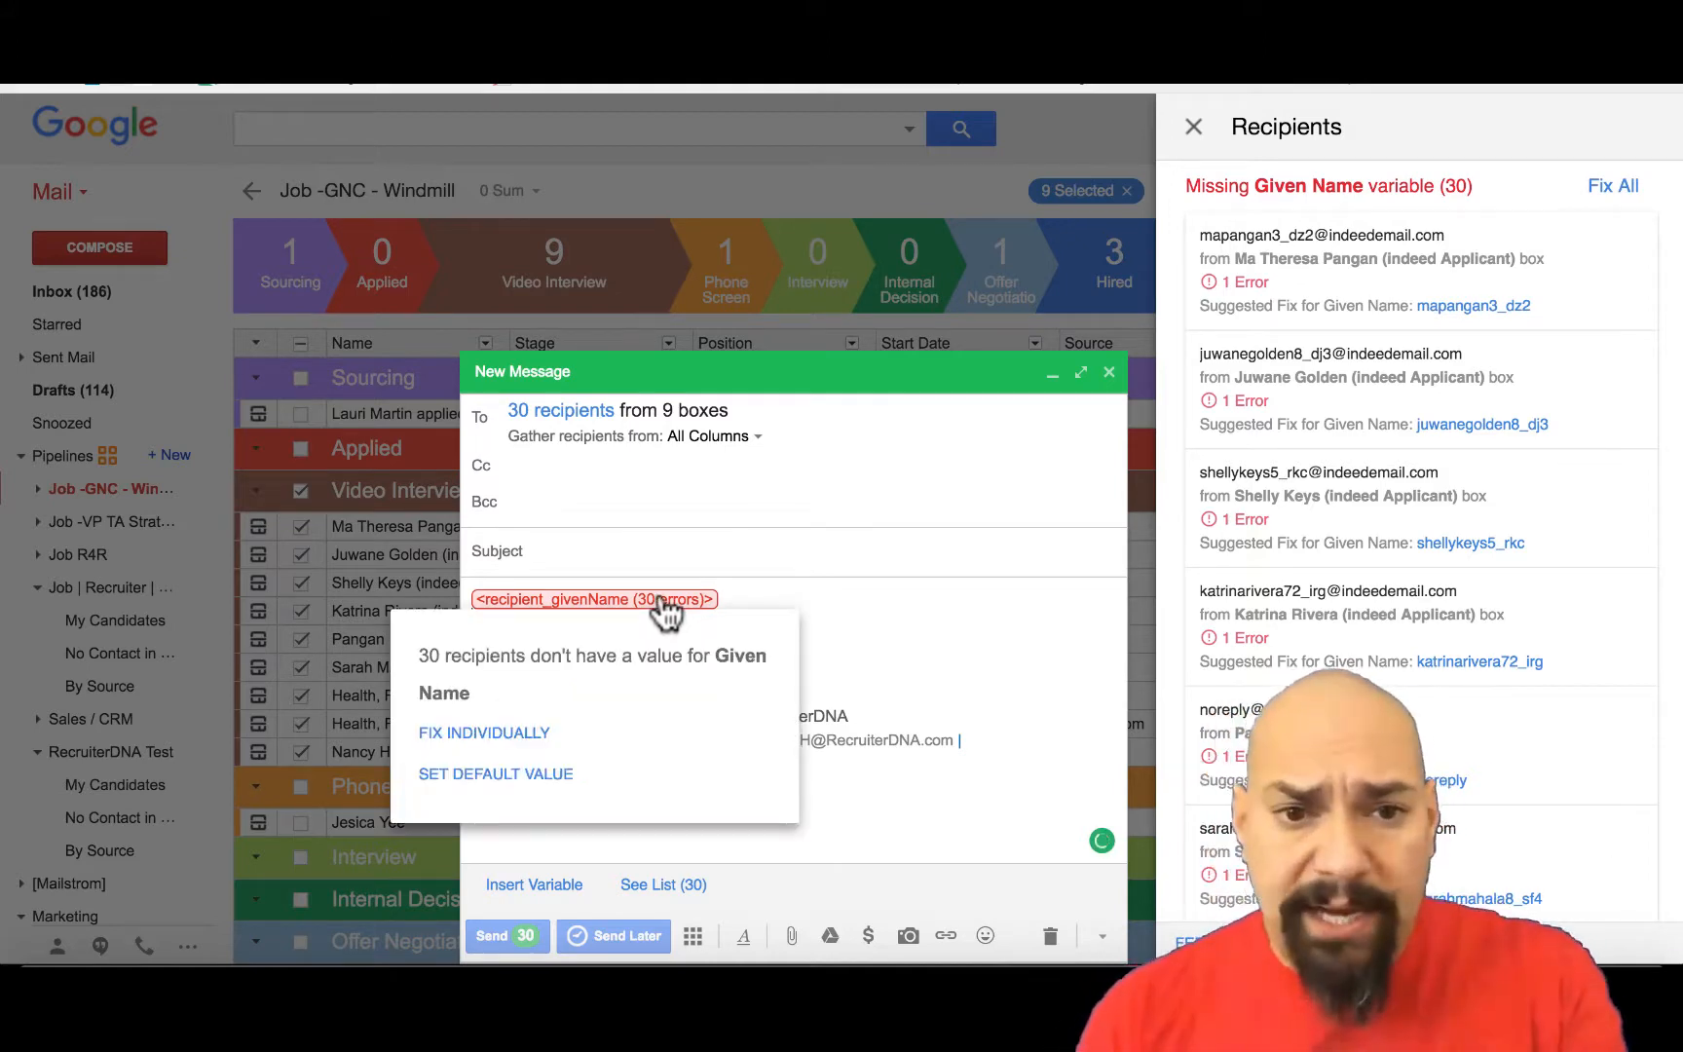
left_click(499, 742)
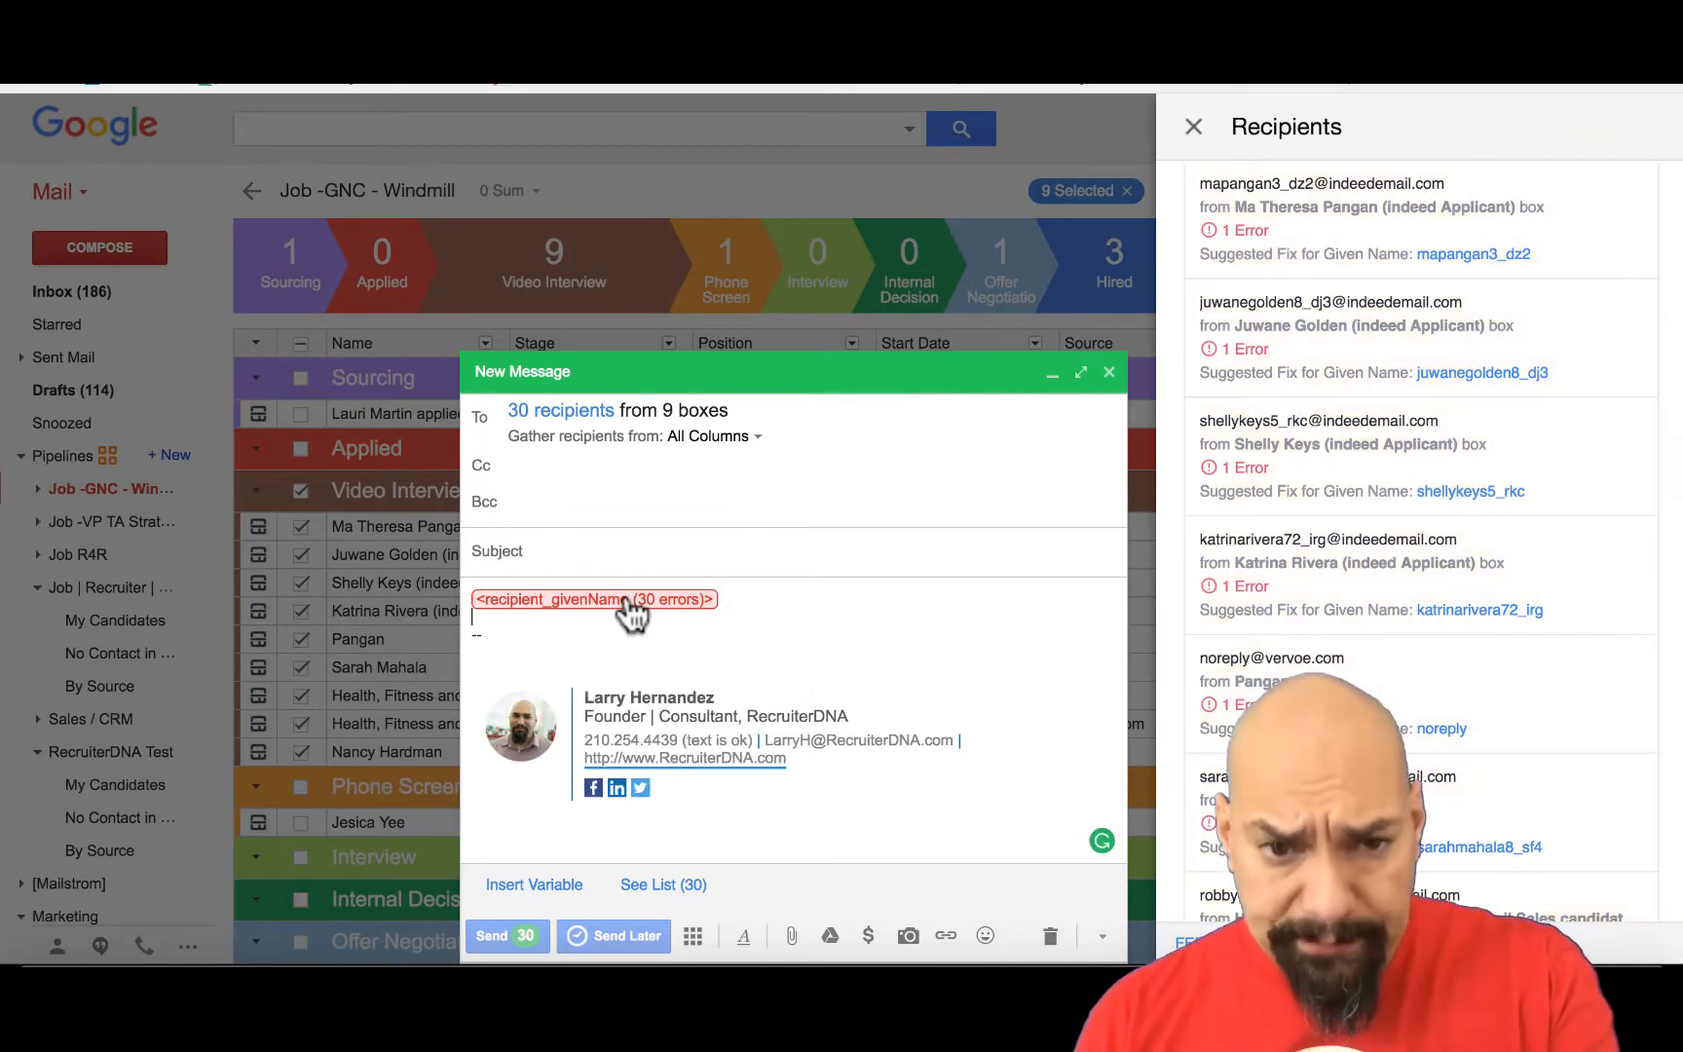
left_click(1277, 348)
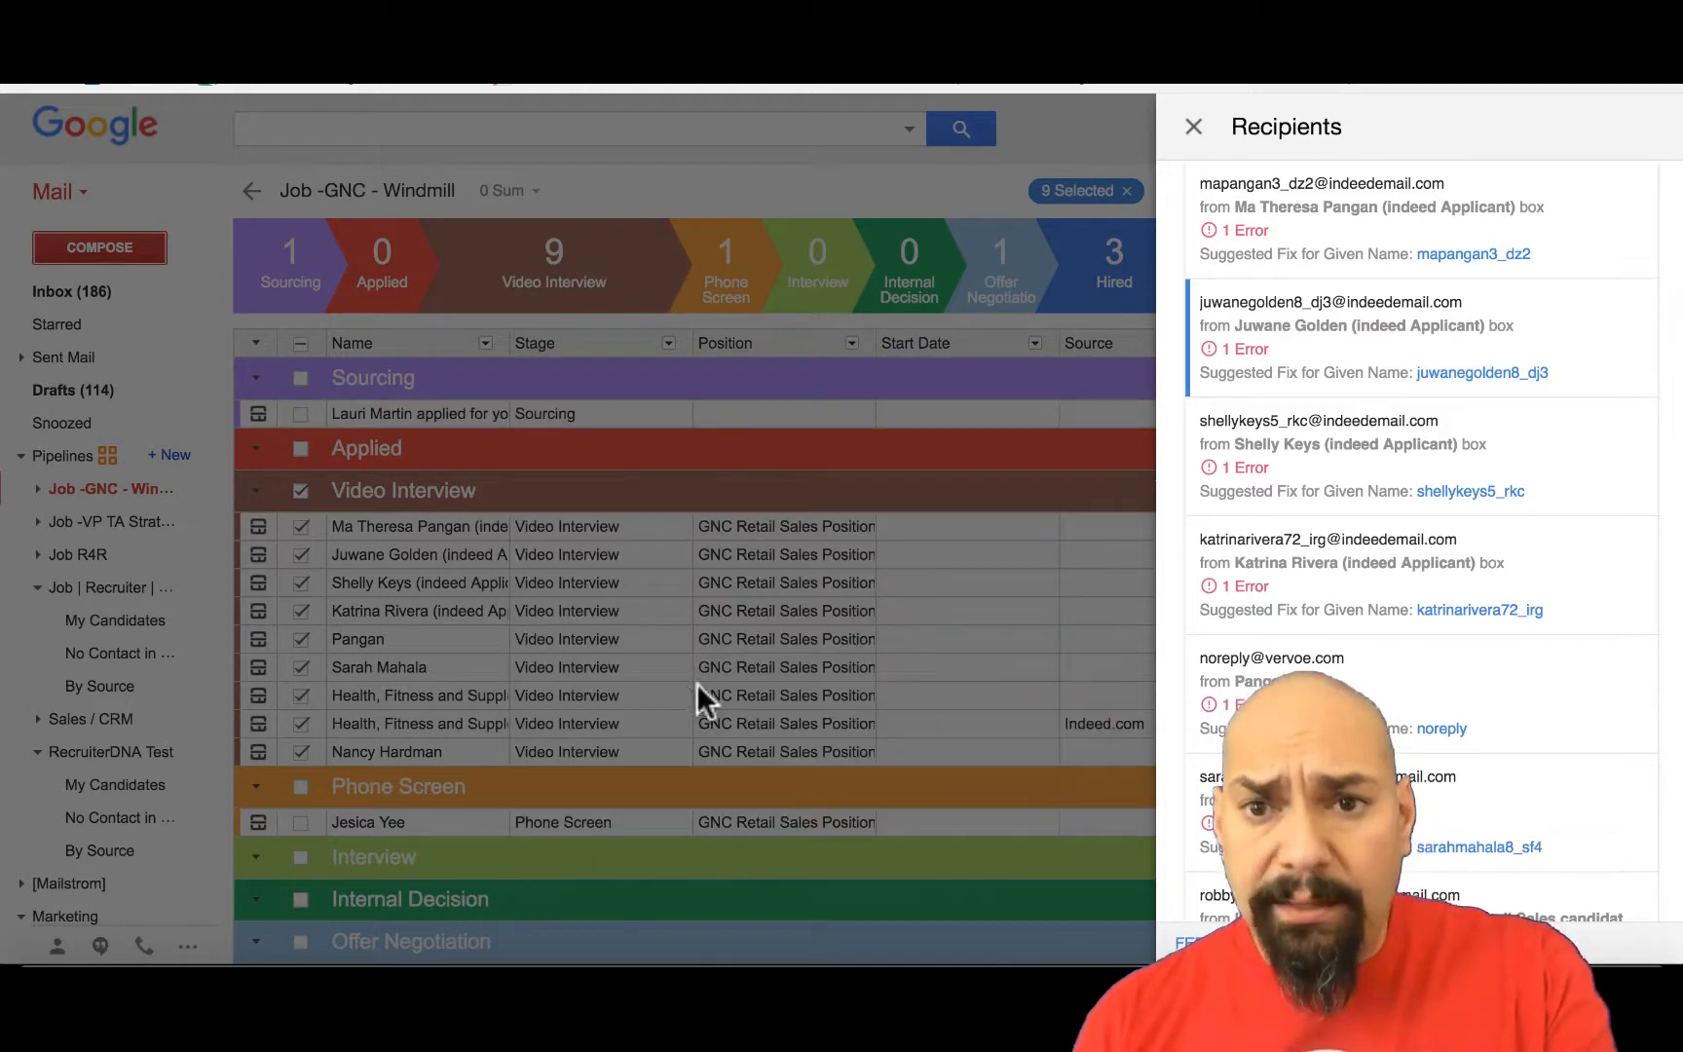
left_click(633, 552)
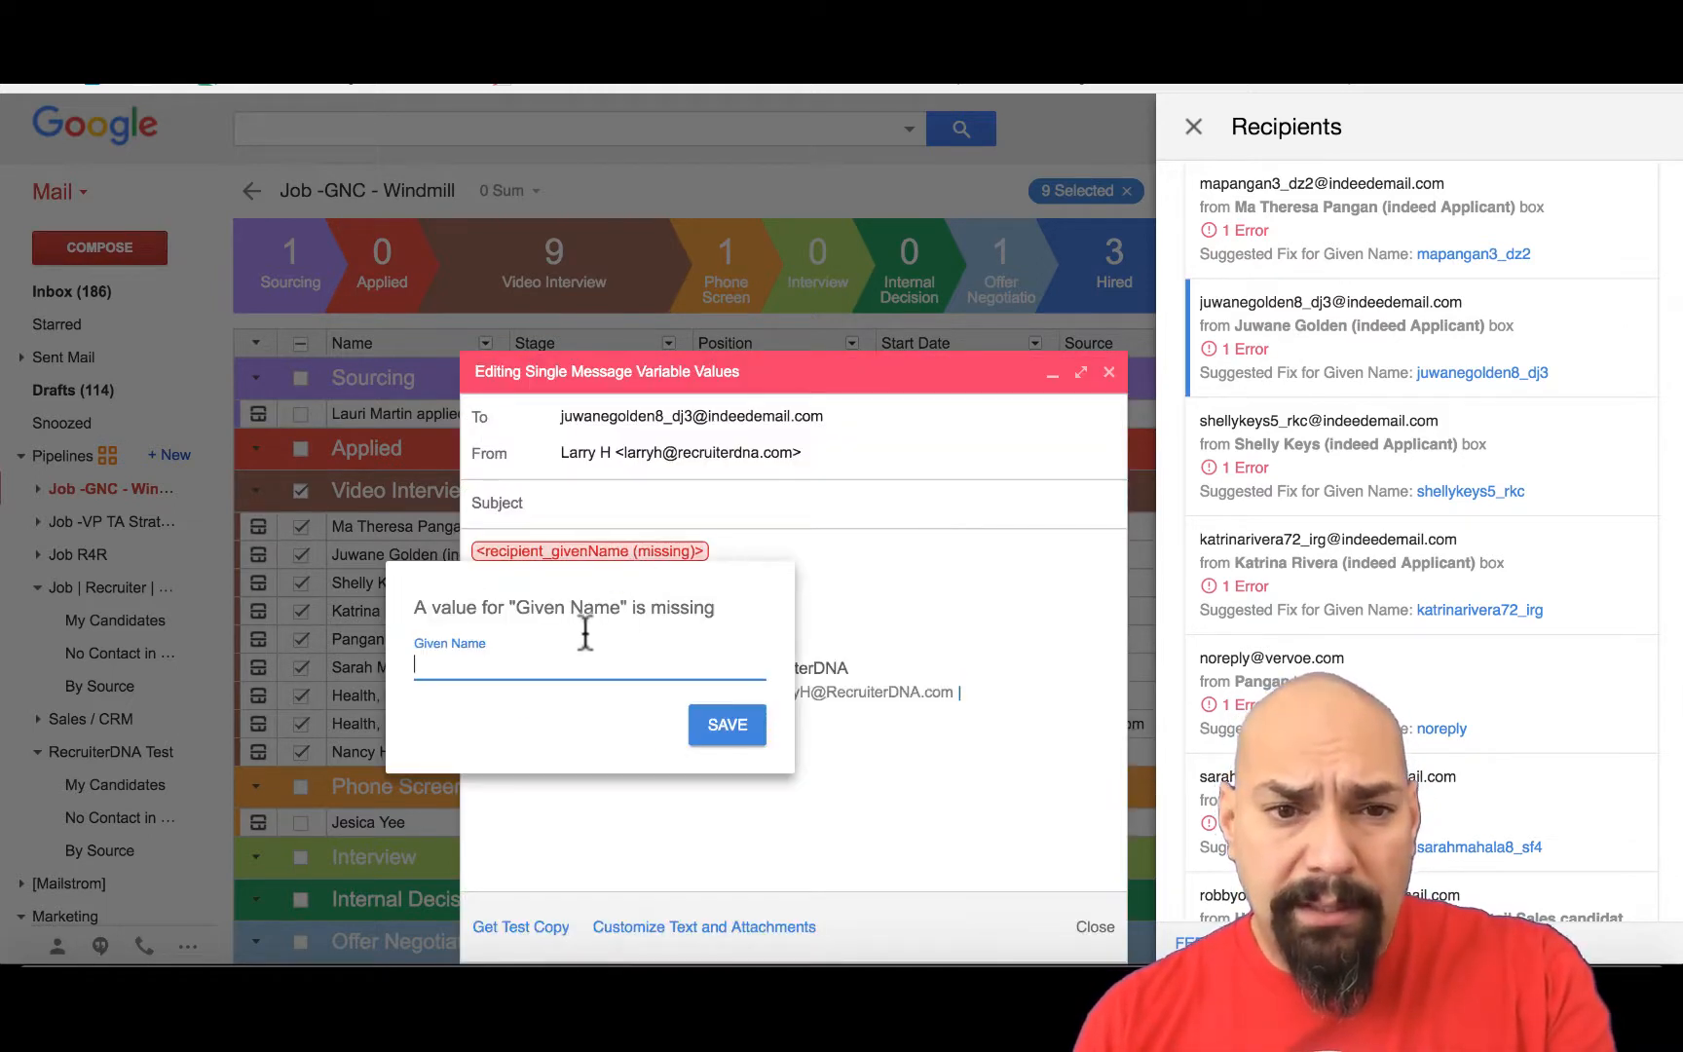
type("Sam")
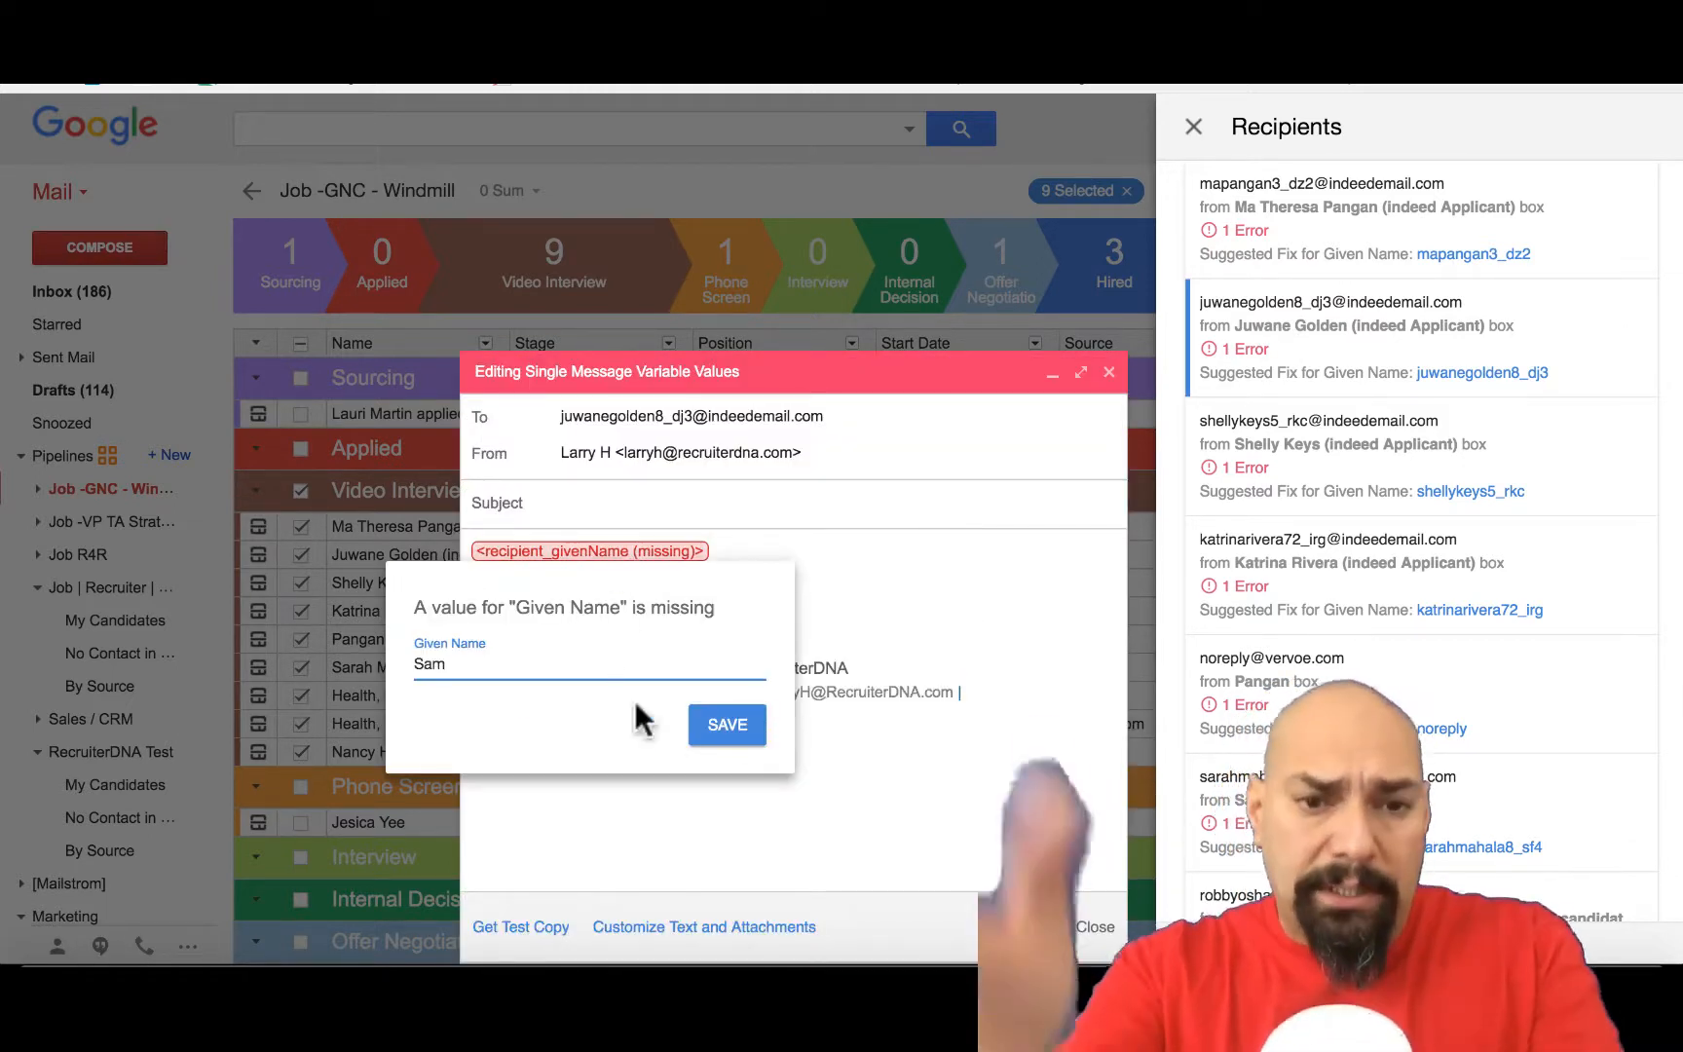
left_click(743, 729)
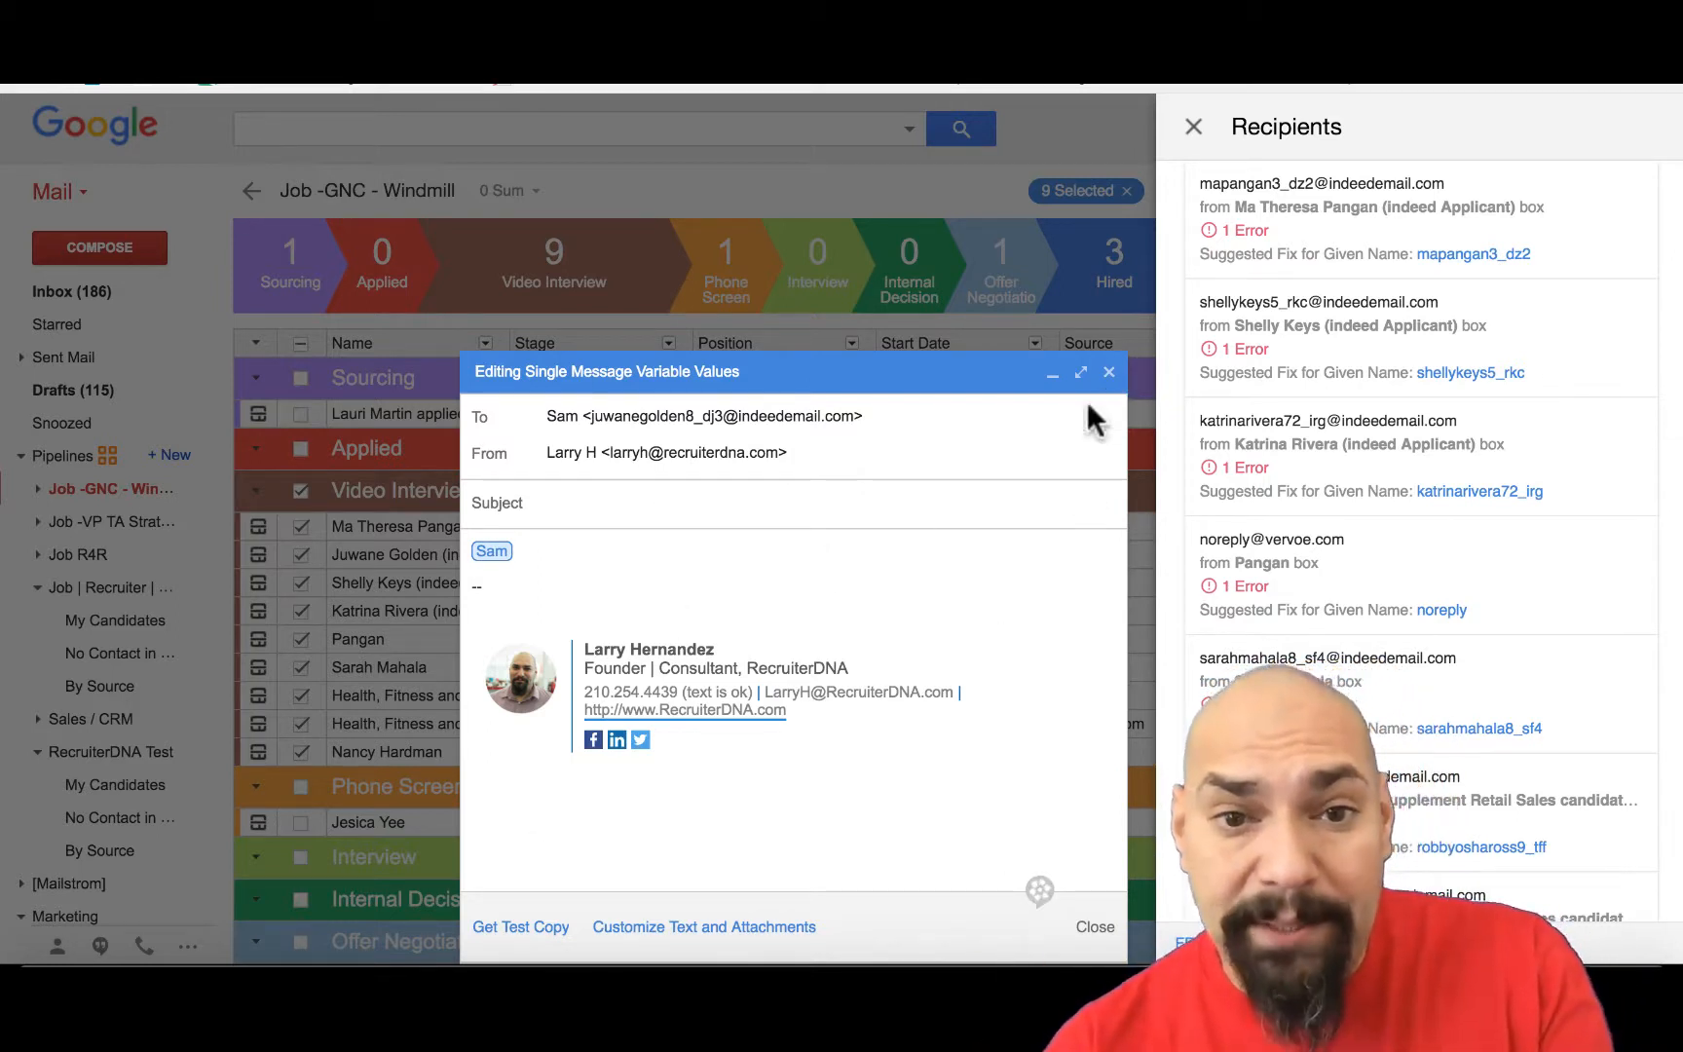
left_click(1108, 375)
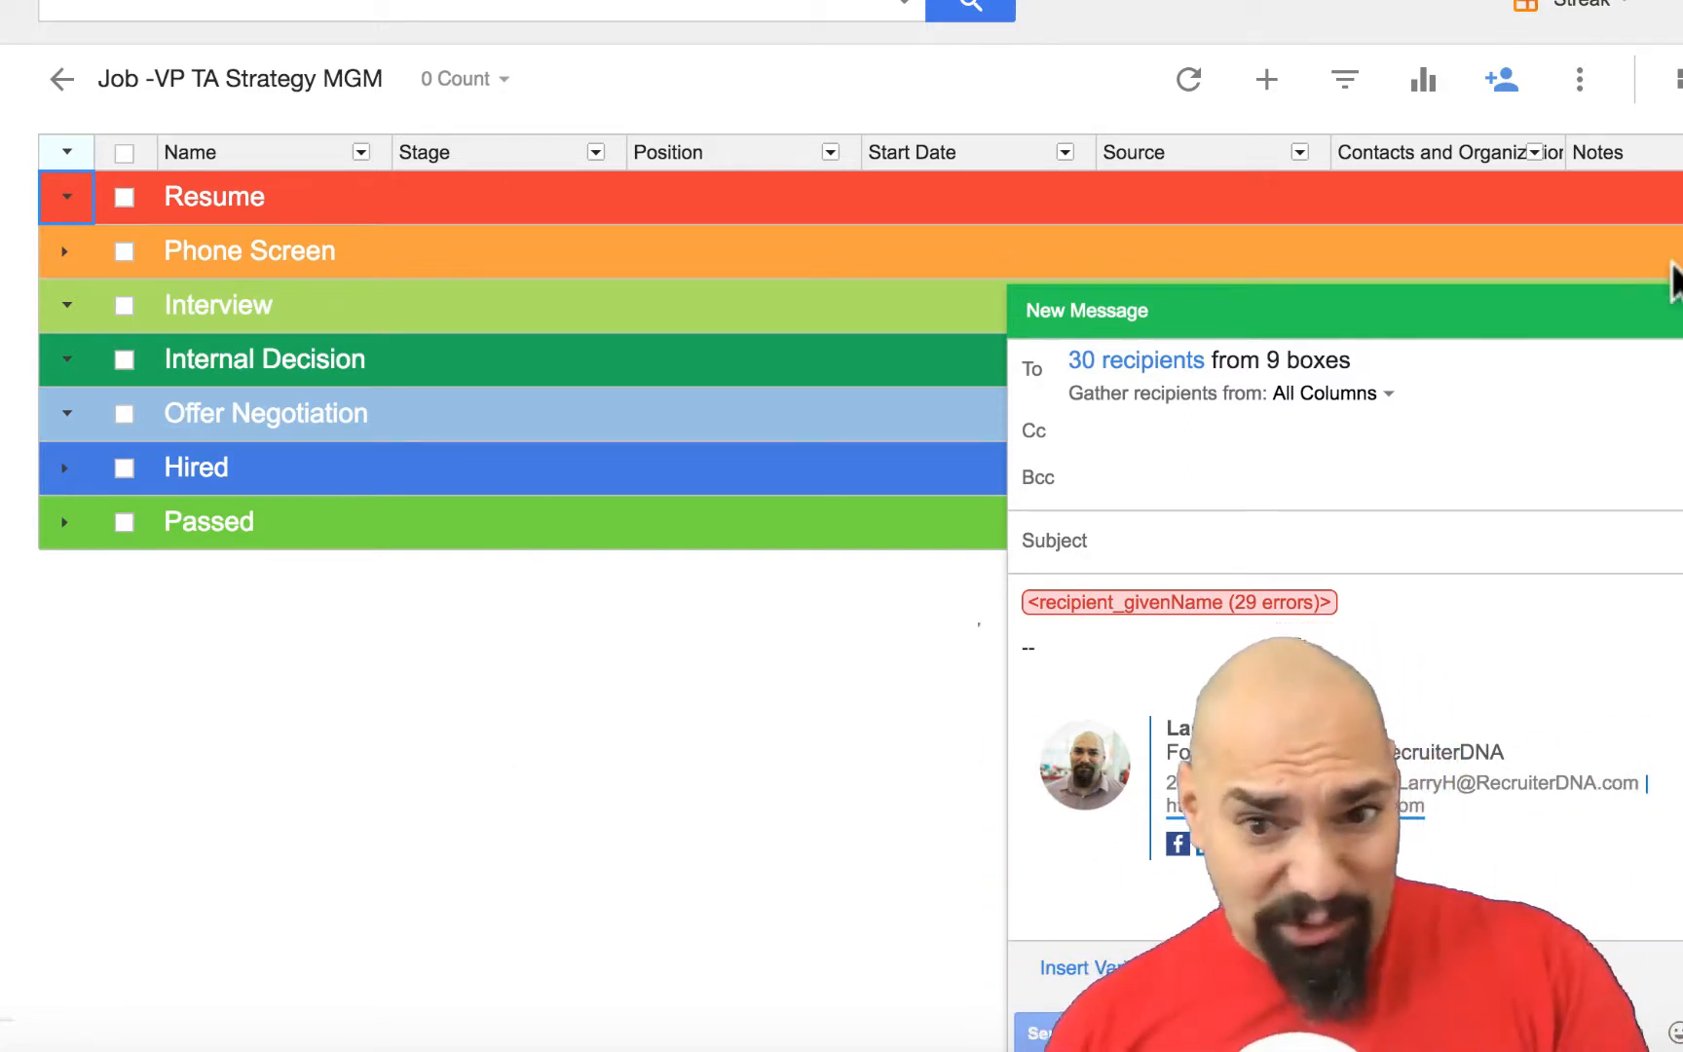
Step: Close the mail merge message and select the Resume stage of the Job -VP TA Strategy MGM pipeline
left_click(1682, 310)
left_click(786, 616)
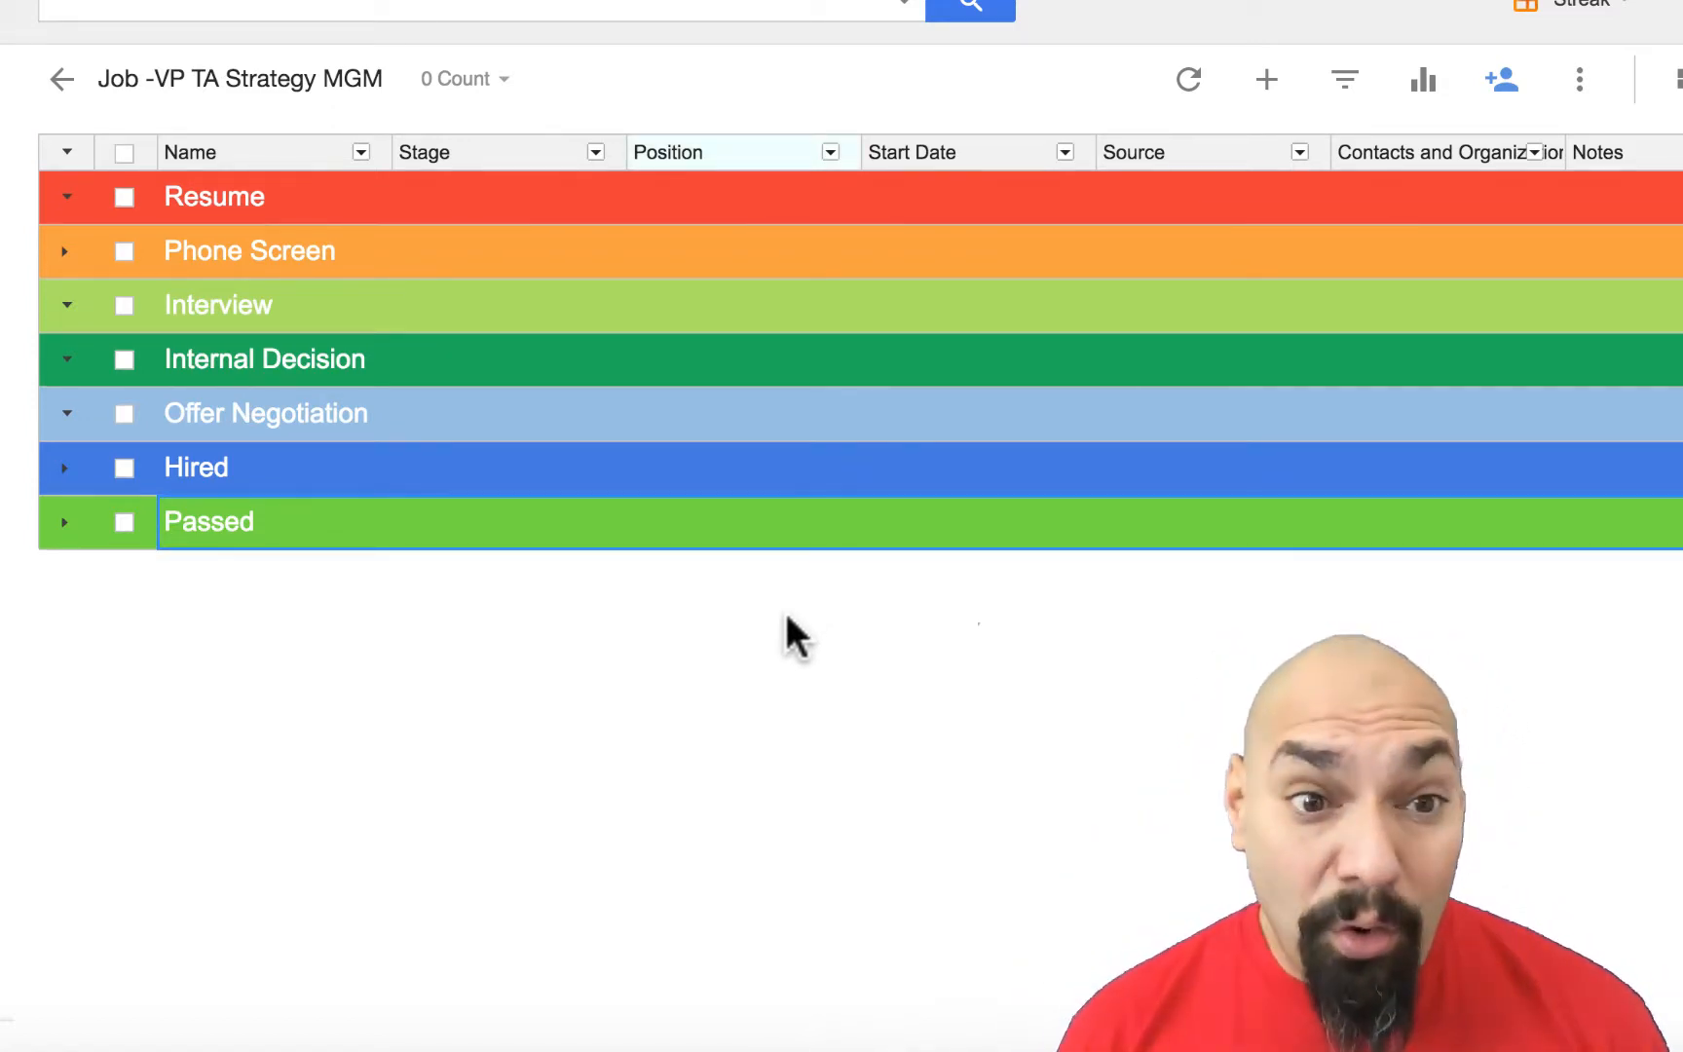
left_click(125, 197)
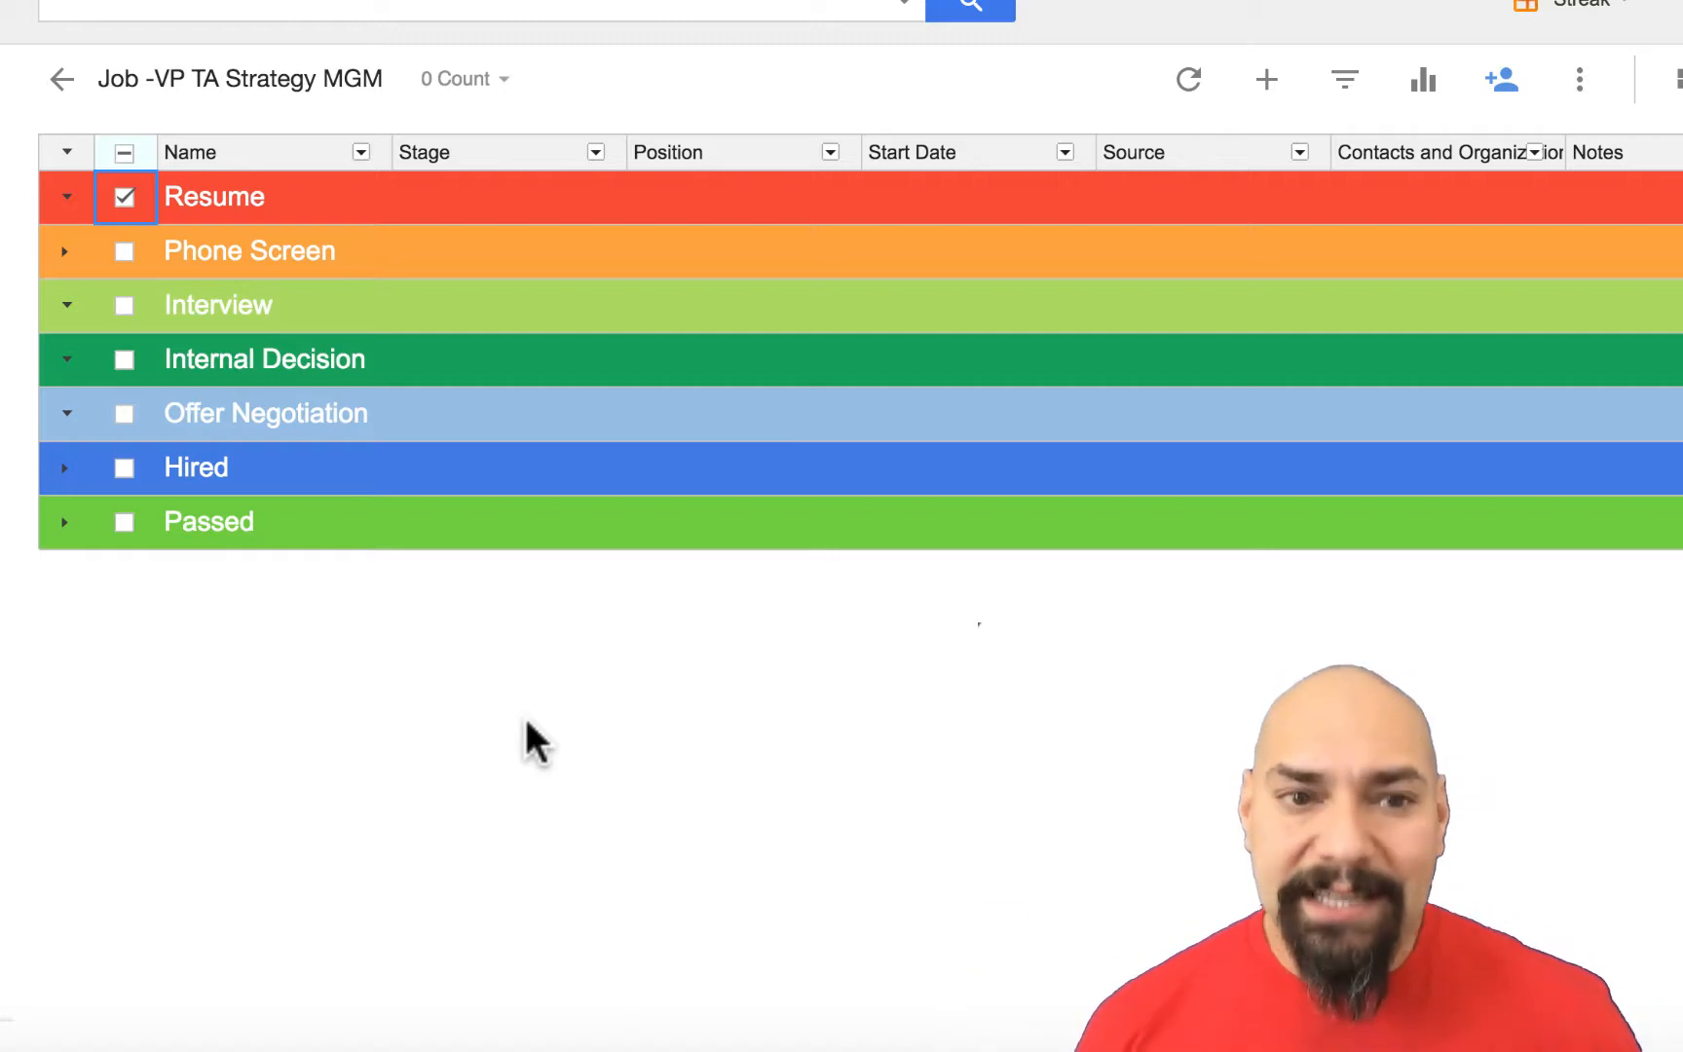
Step: Open the reports of the Job -VP TA Strategy MGM pipeline and dismiss the report setup questions
left_click(1423, 81)
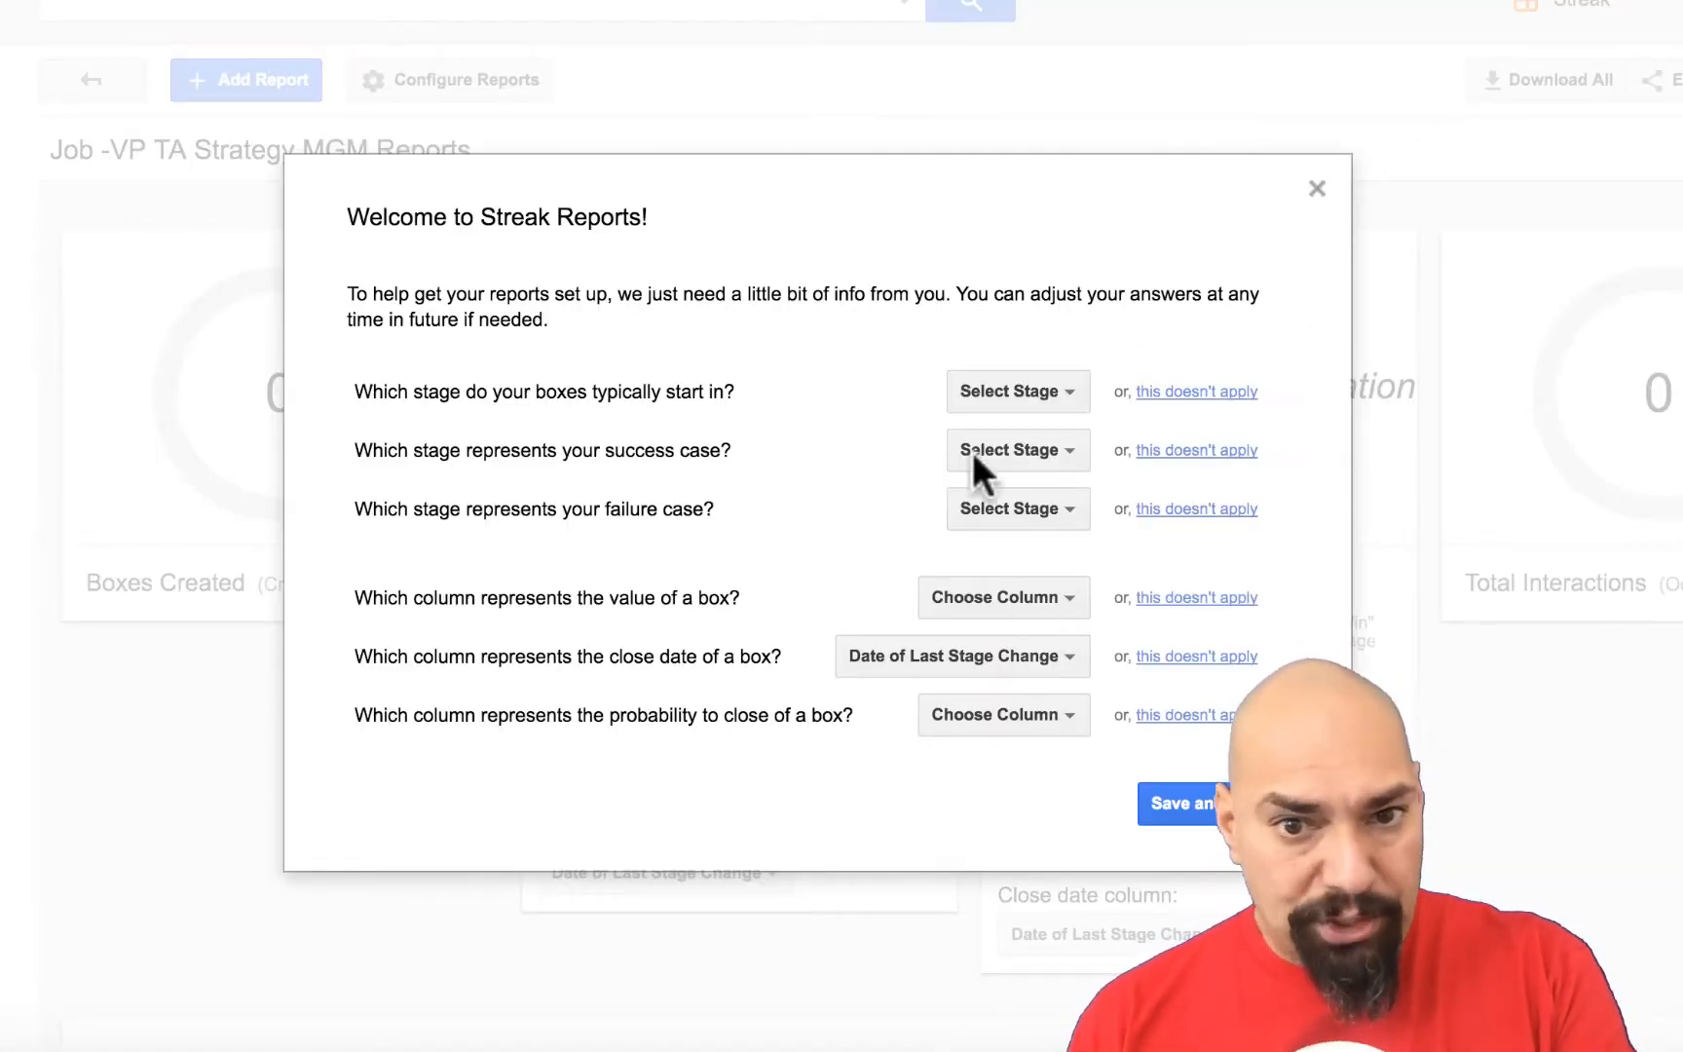
left_click(1315, 189)
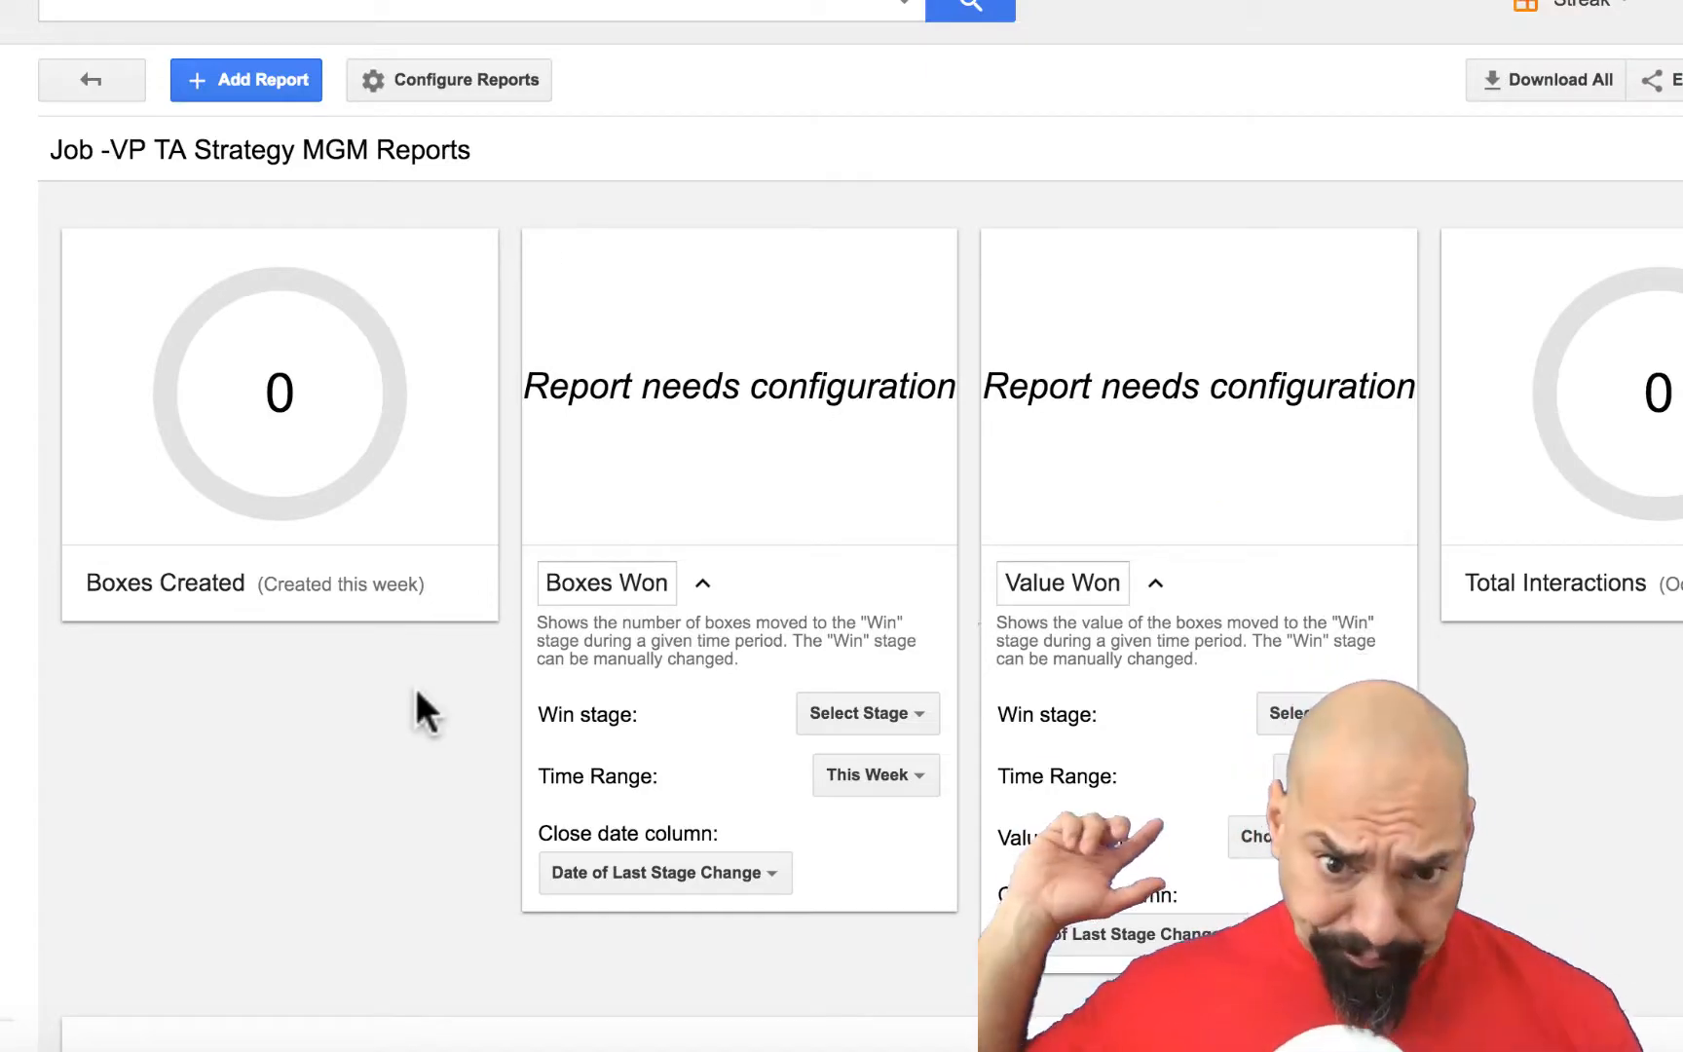